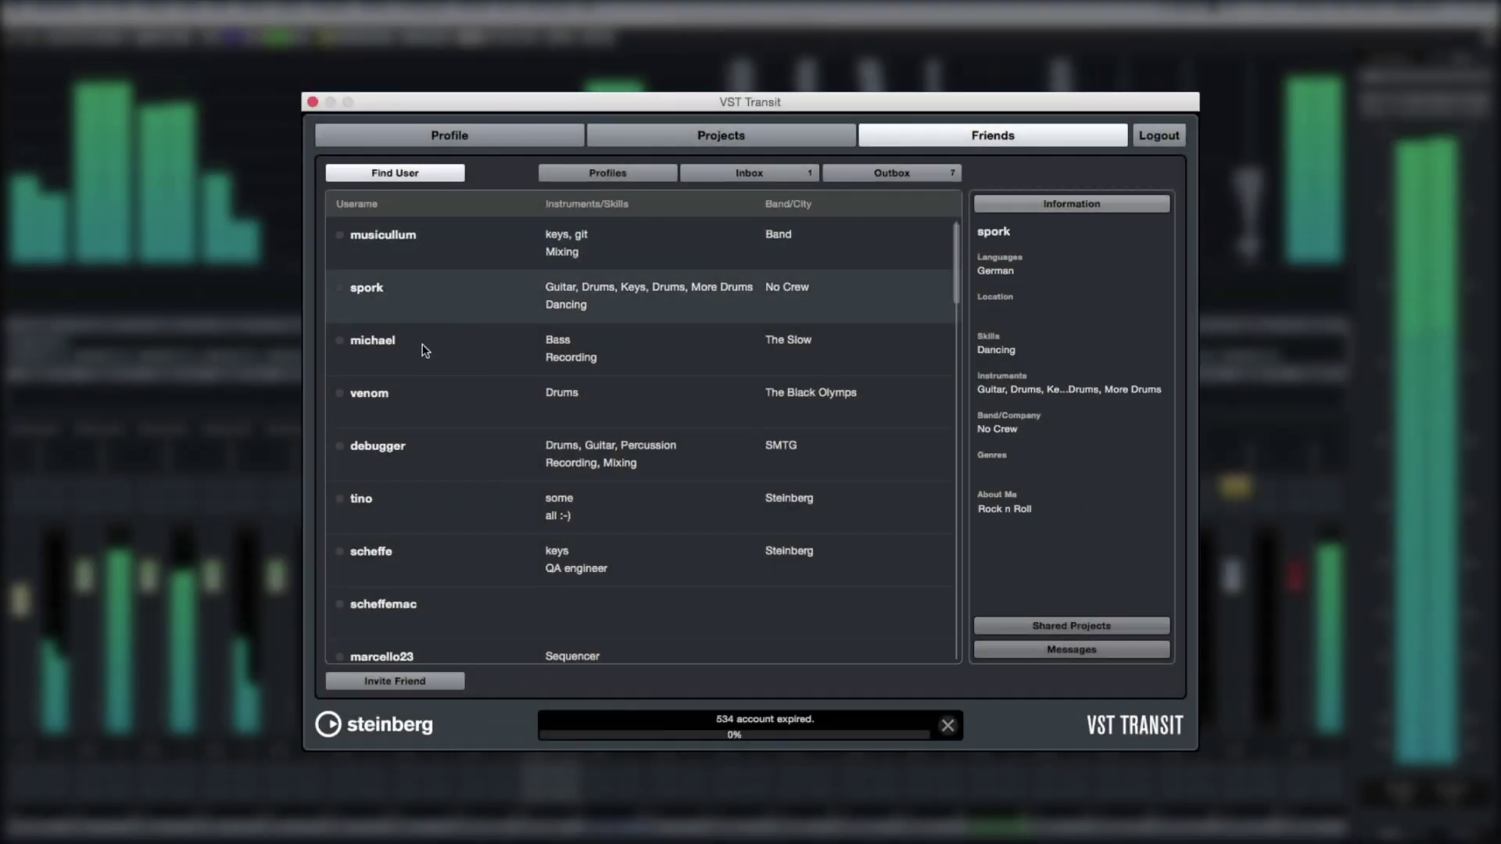
Read two users' profile details on the Friends tab, then view your own Profile and Projects
click(424, 350)
click(480, 407)
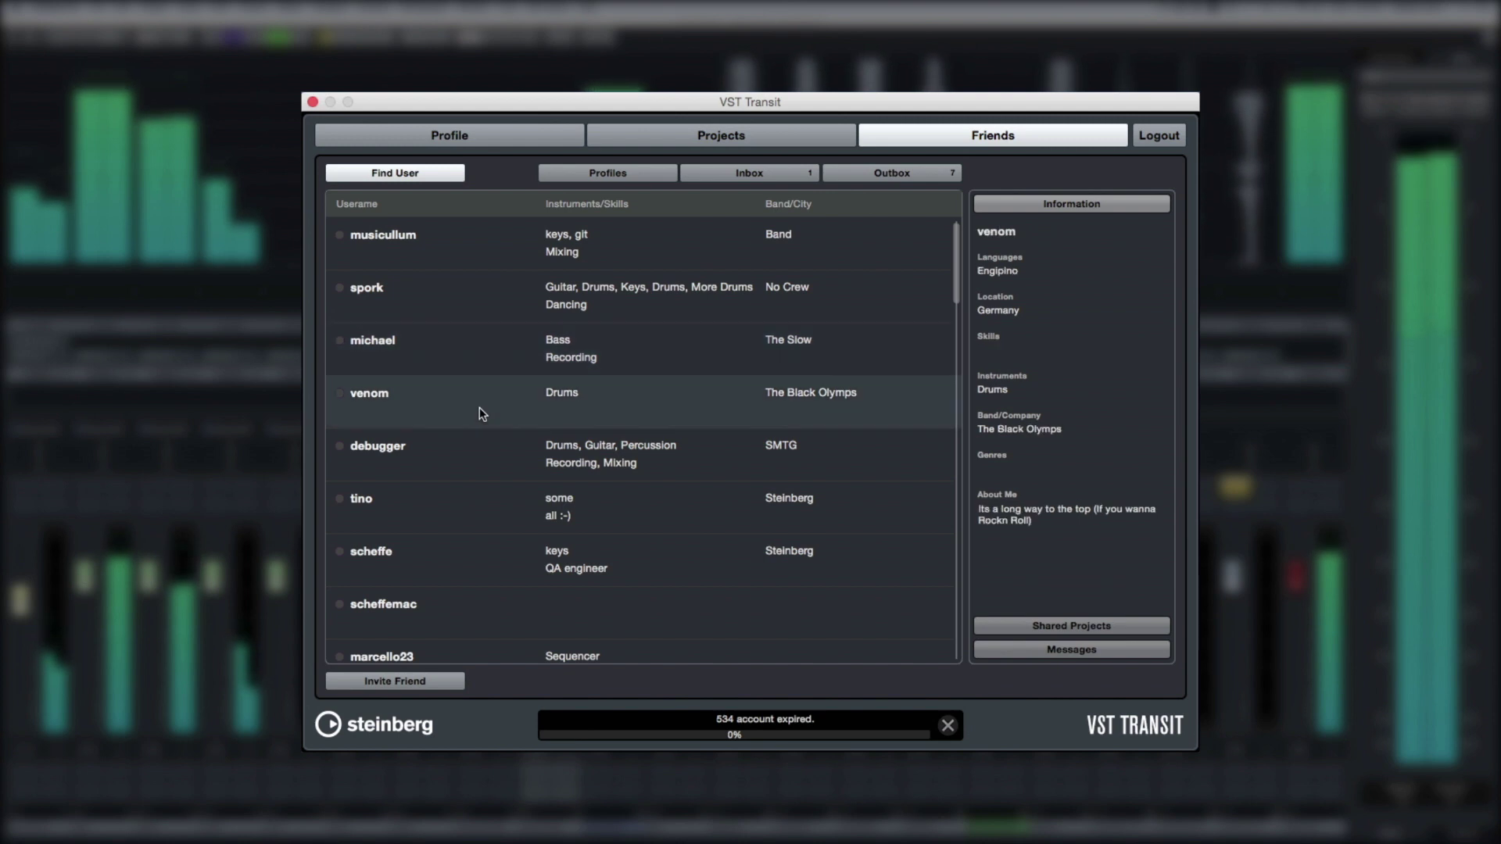
click(480, 452)
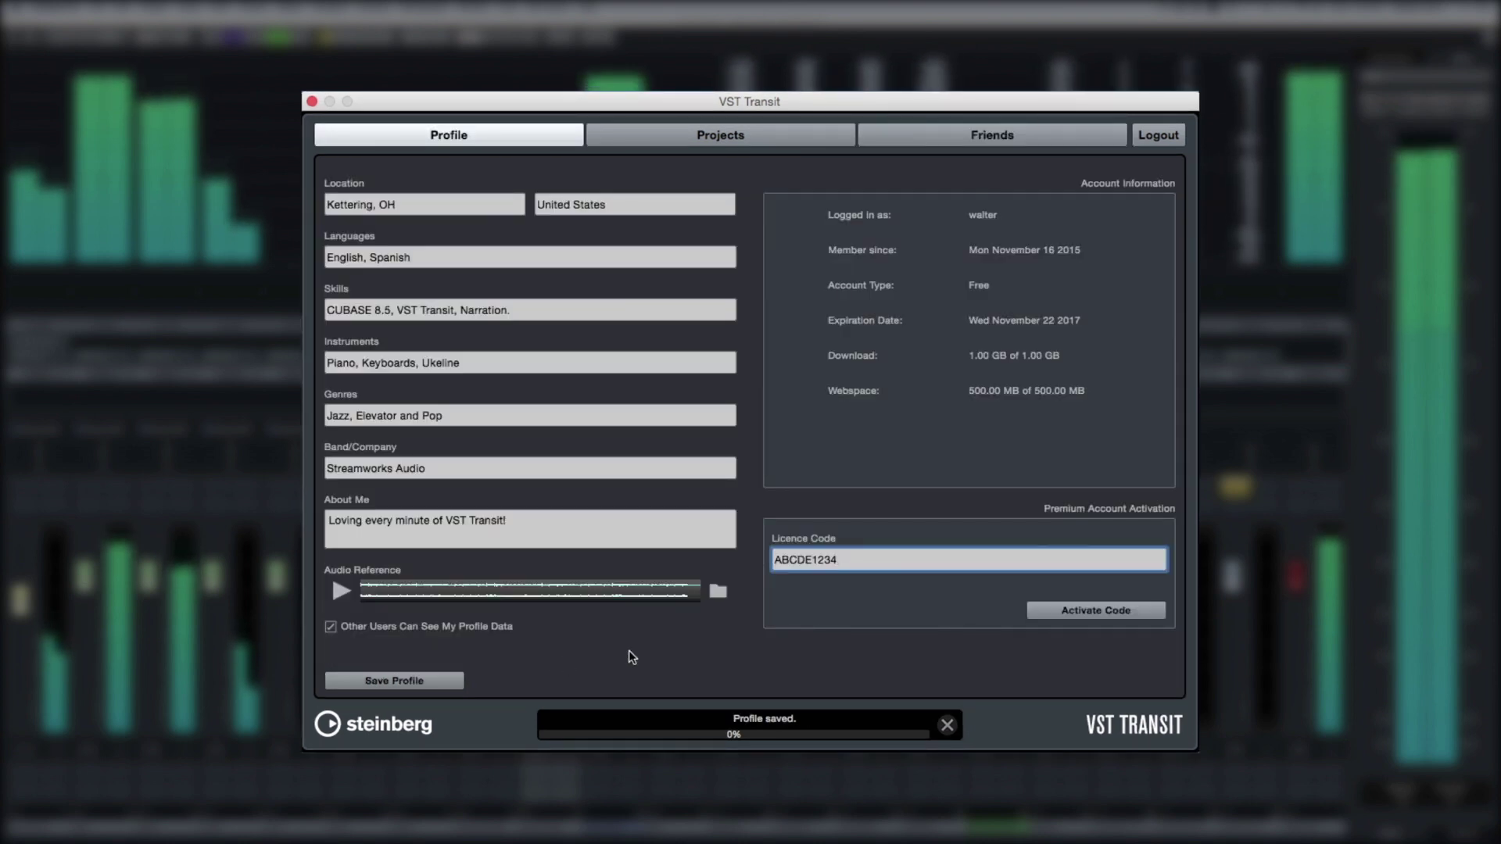
click(763, 135)
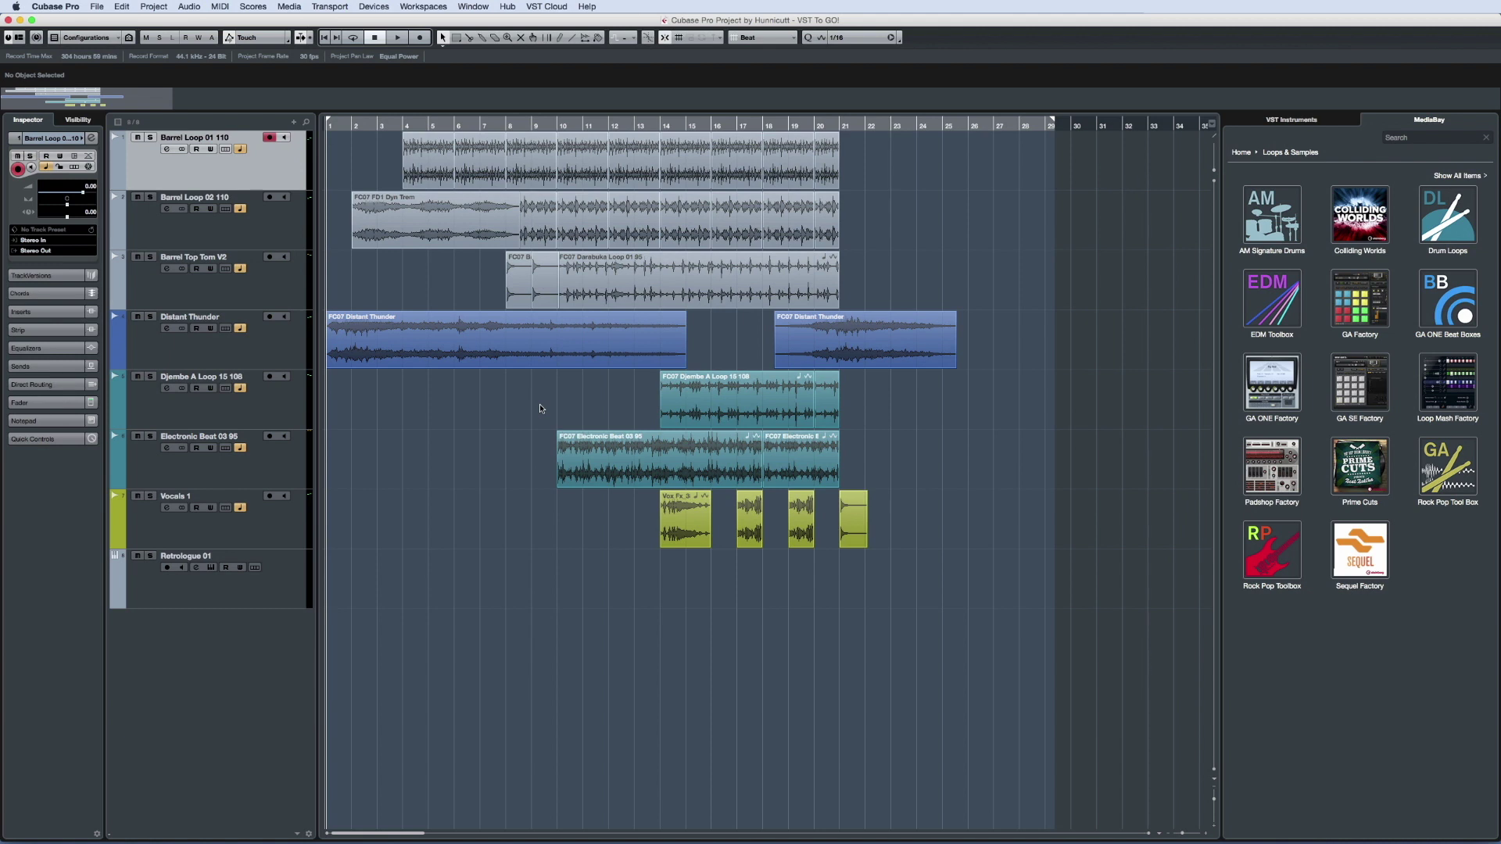
Open the VST Cloud > VST Transit login and enter the MySteinberg e-mail and password
click(527, 6)
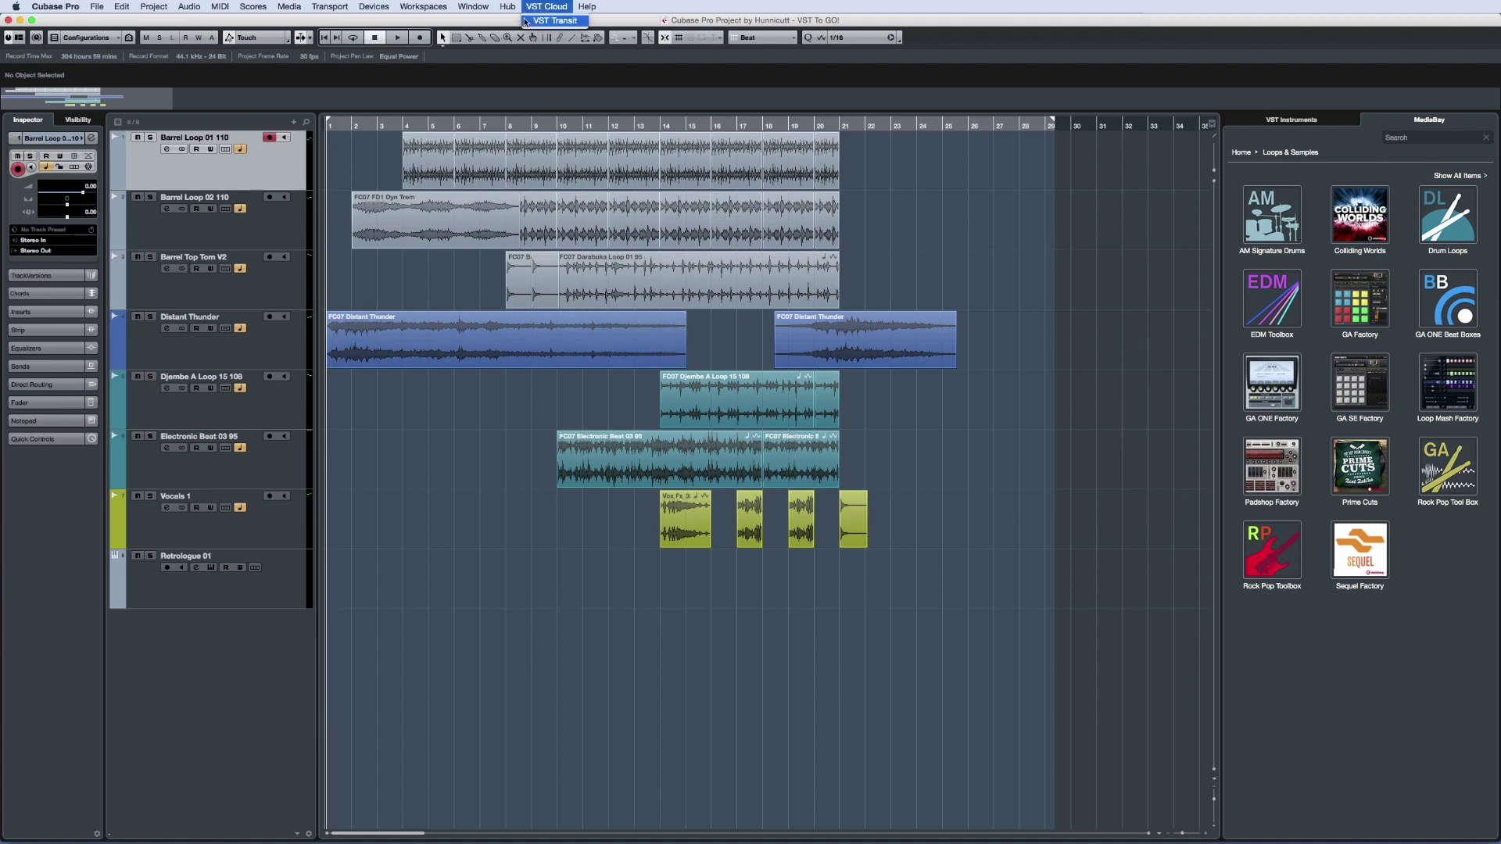
click(551, 21)
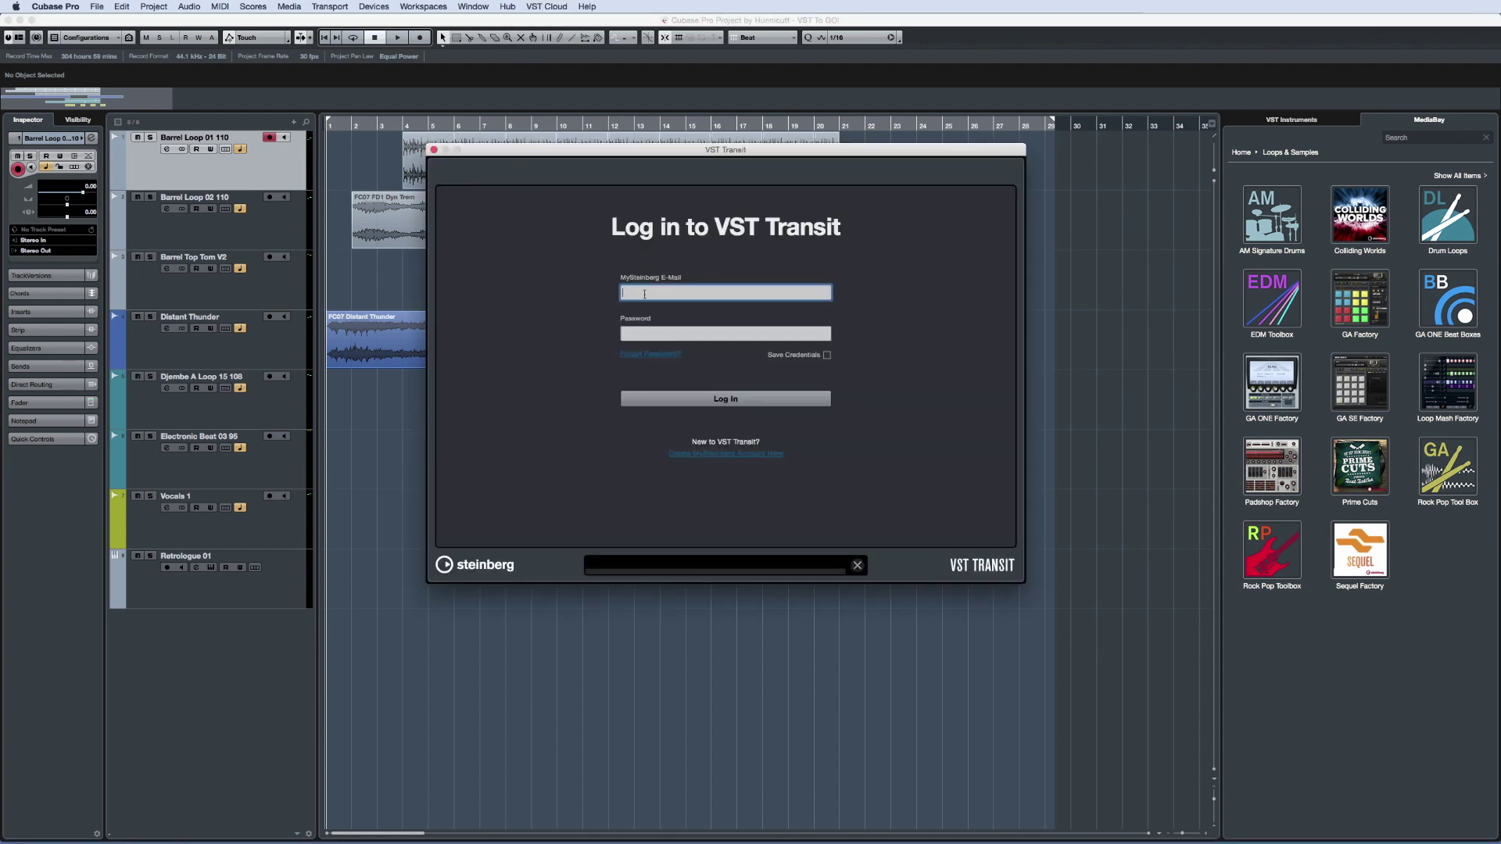
key(Tab)
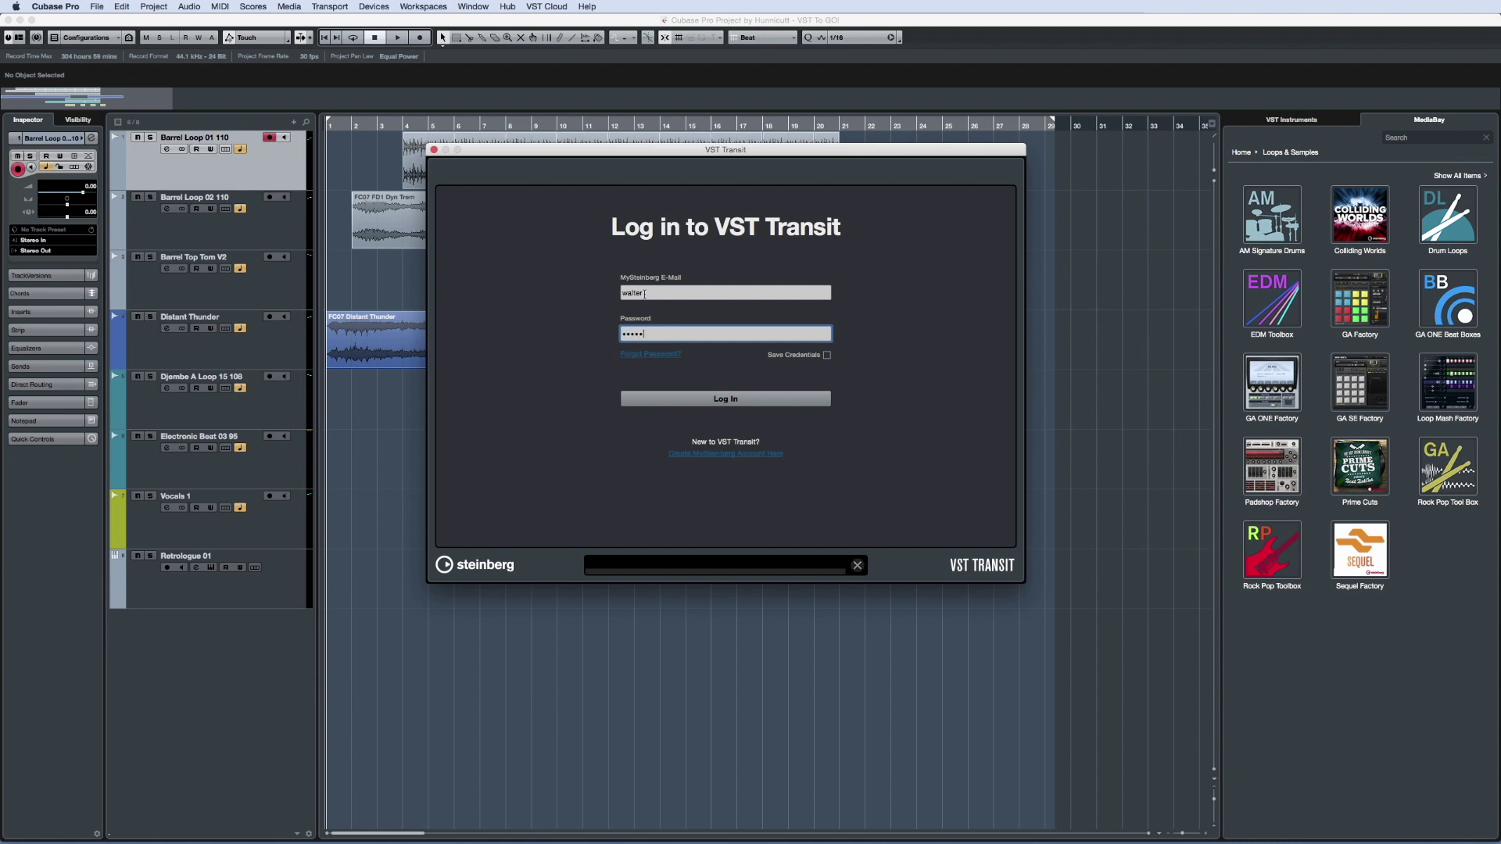
text(••••••••••)
Start a new MySteinberg account, entering the account's e-mail username and a password
click(779, 455)
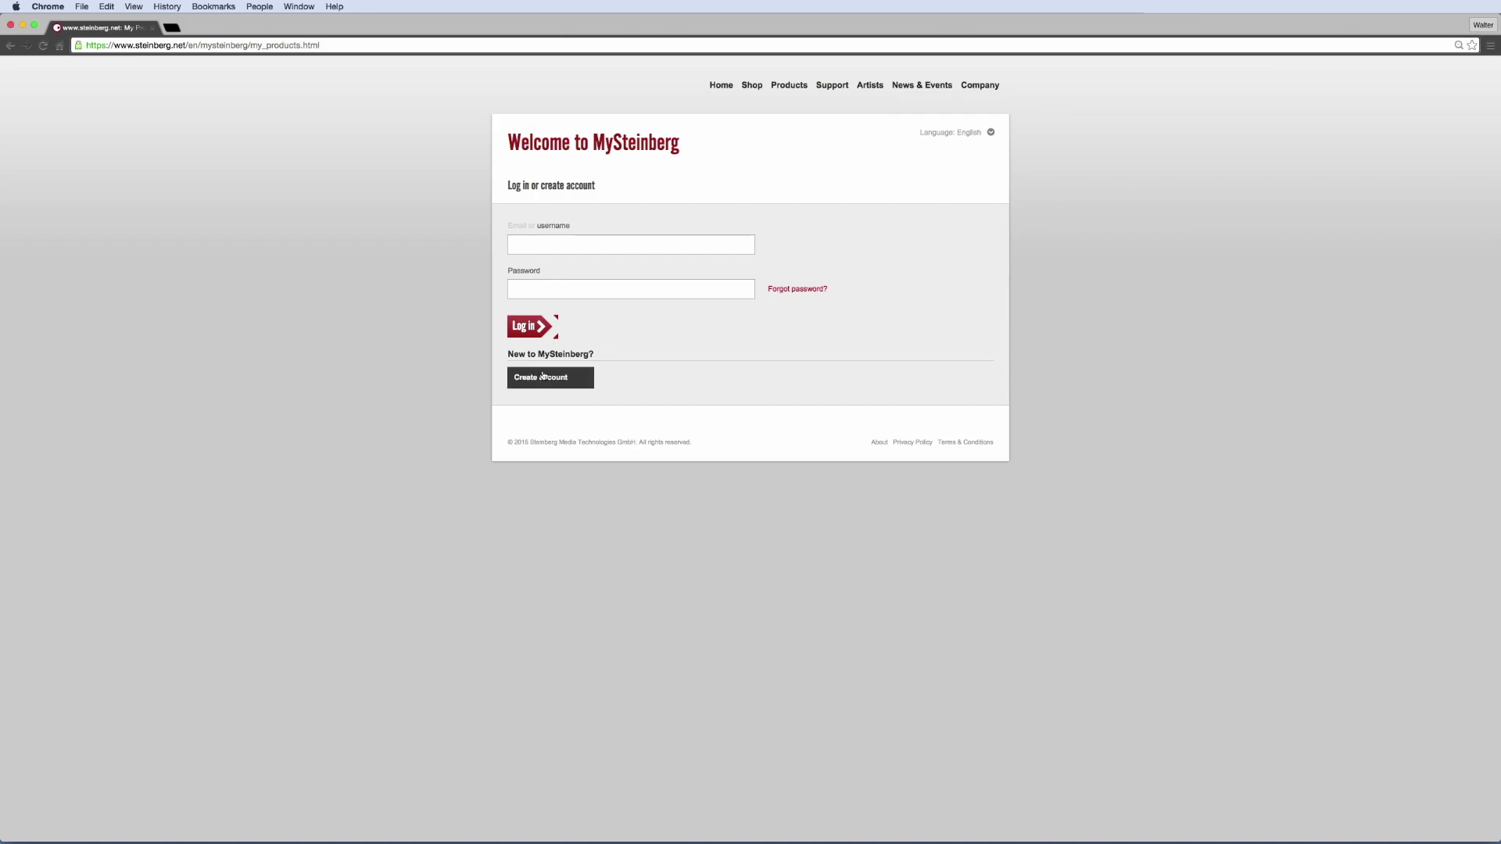
click(532, 289)
text(John)
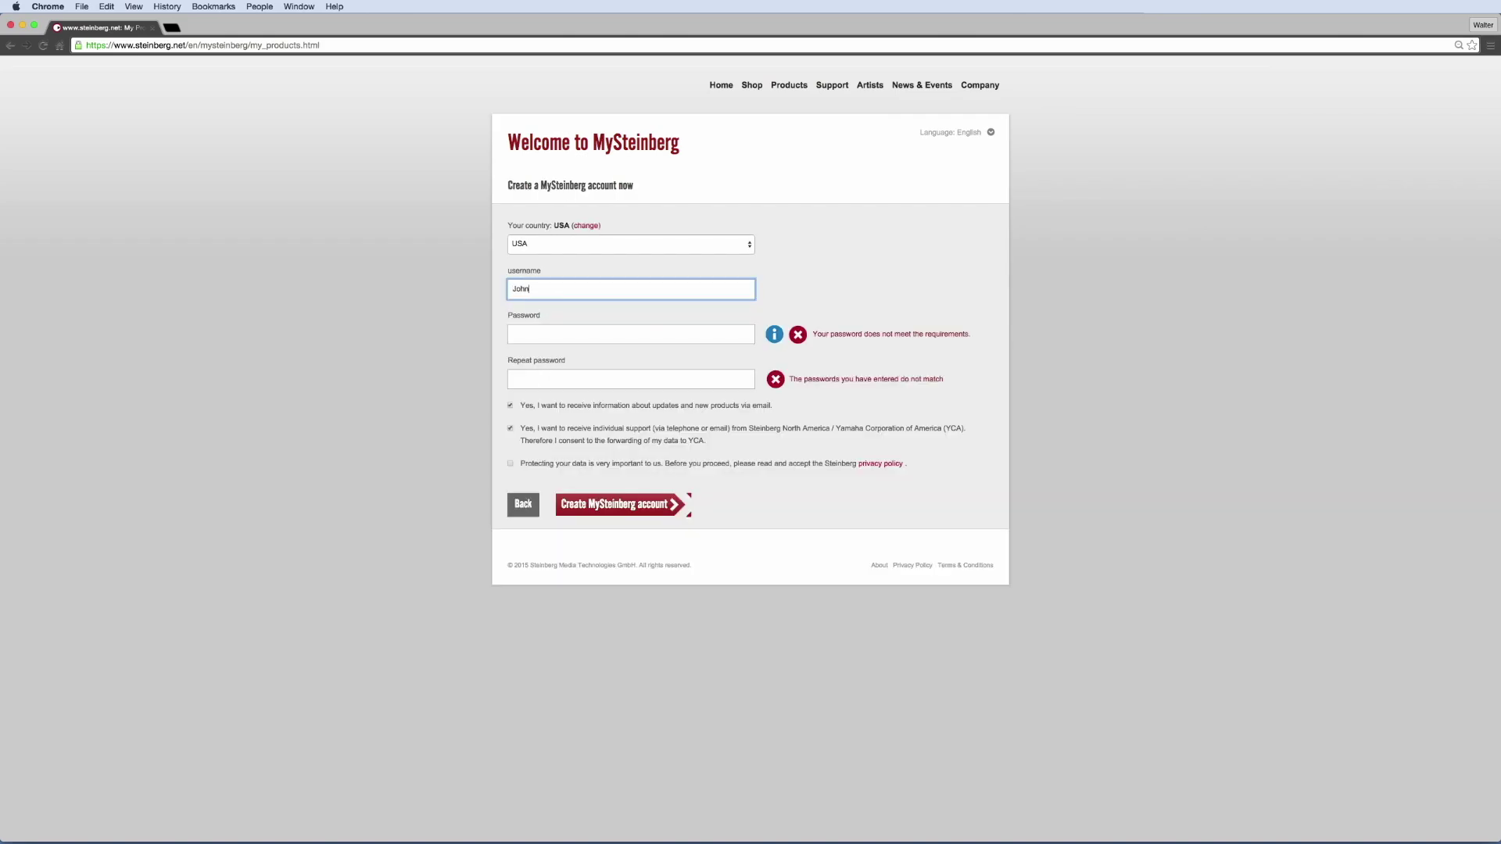
text(Q@public.com)
key(Tab)
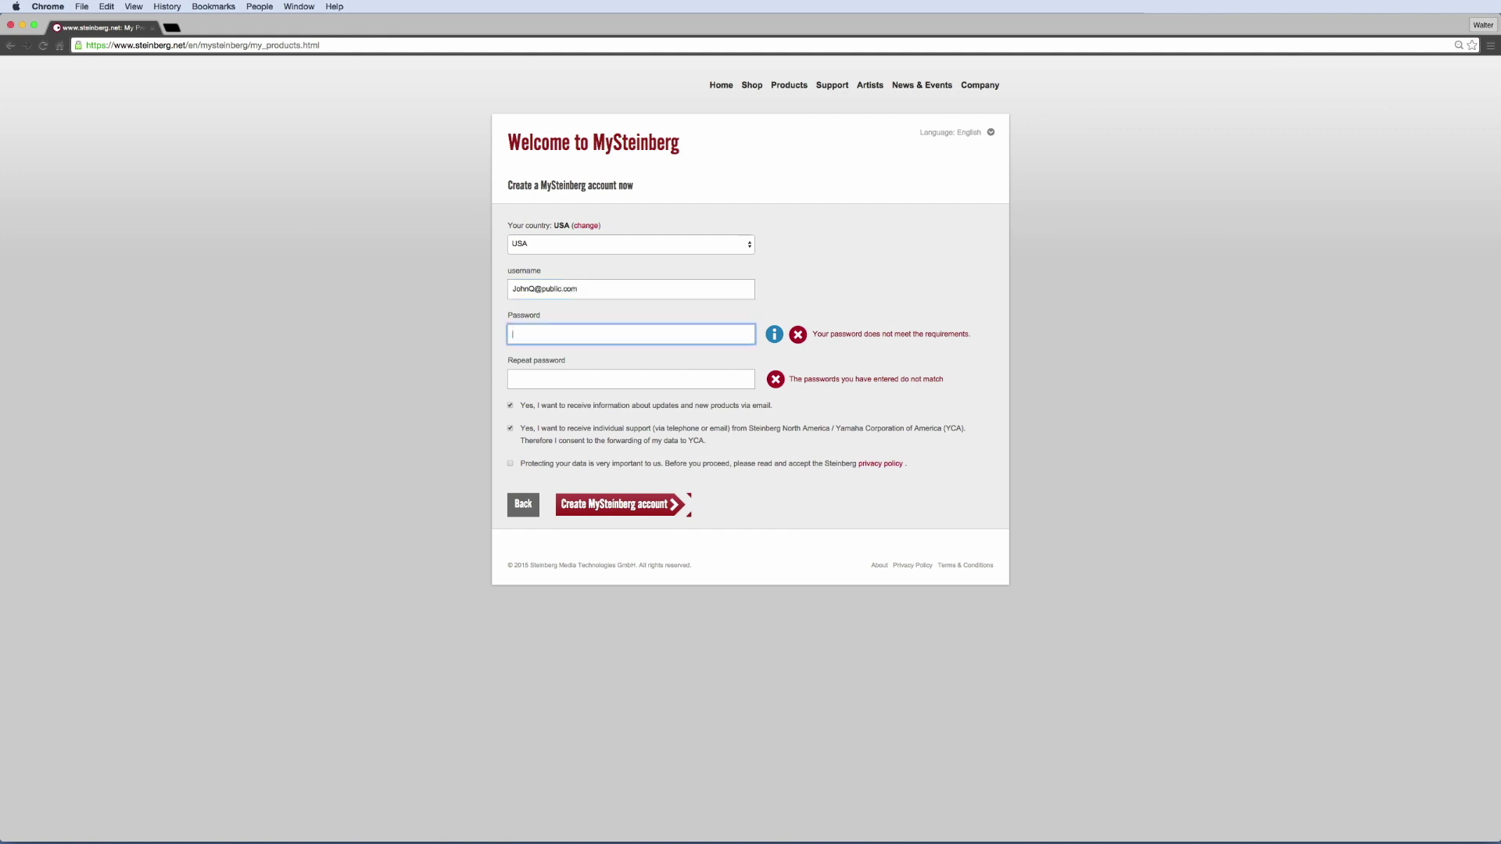
text(**************)
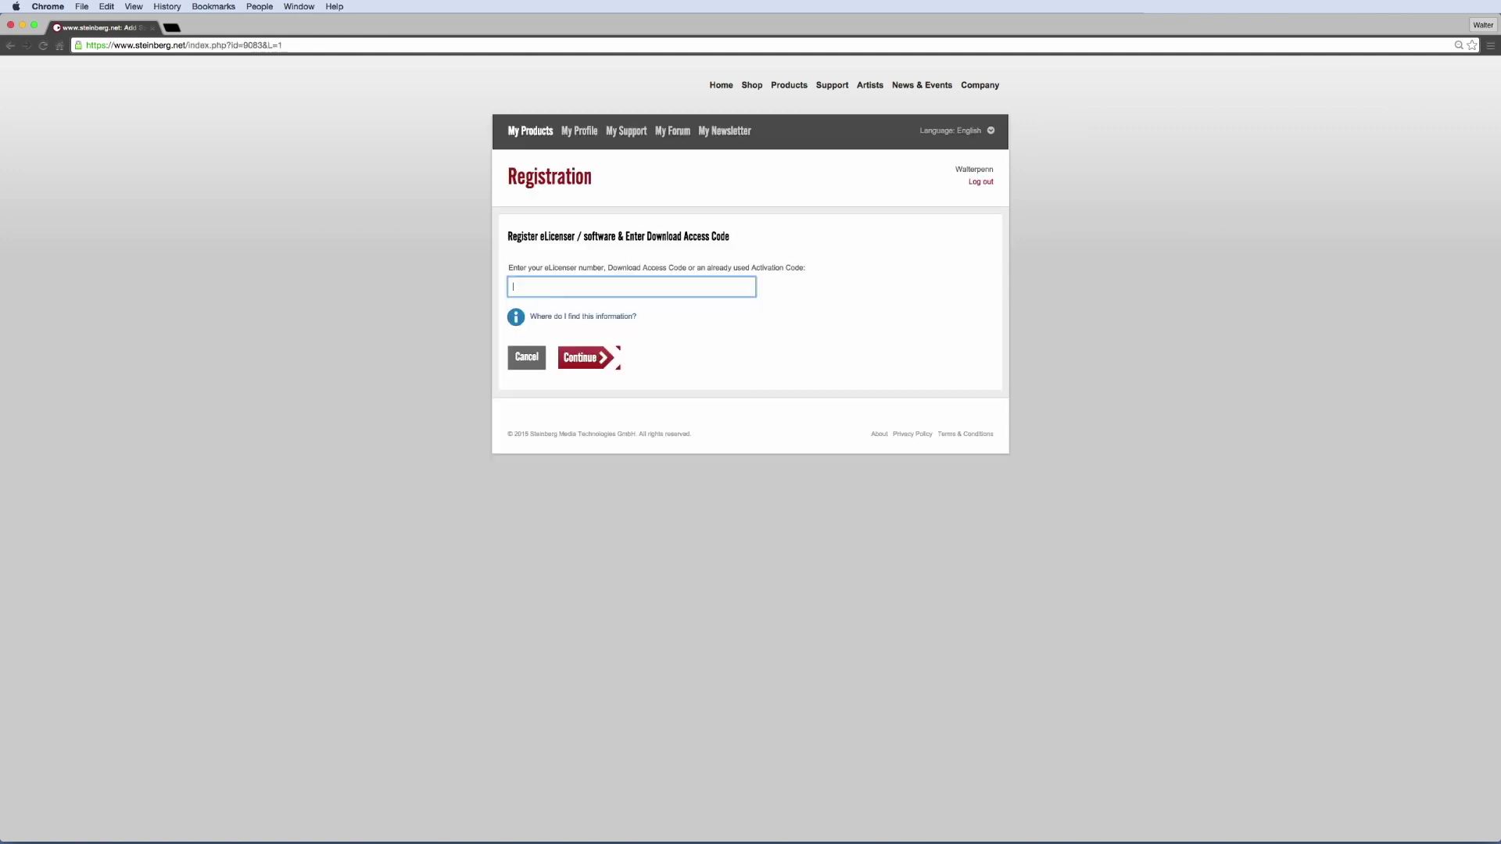
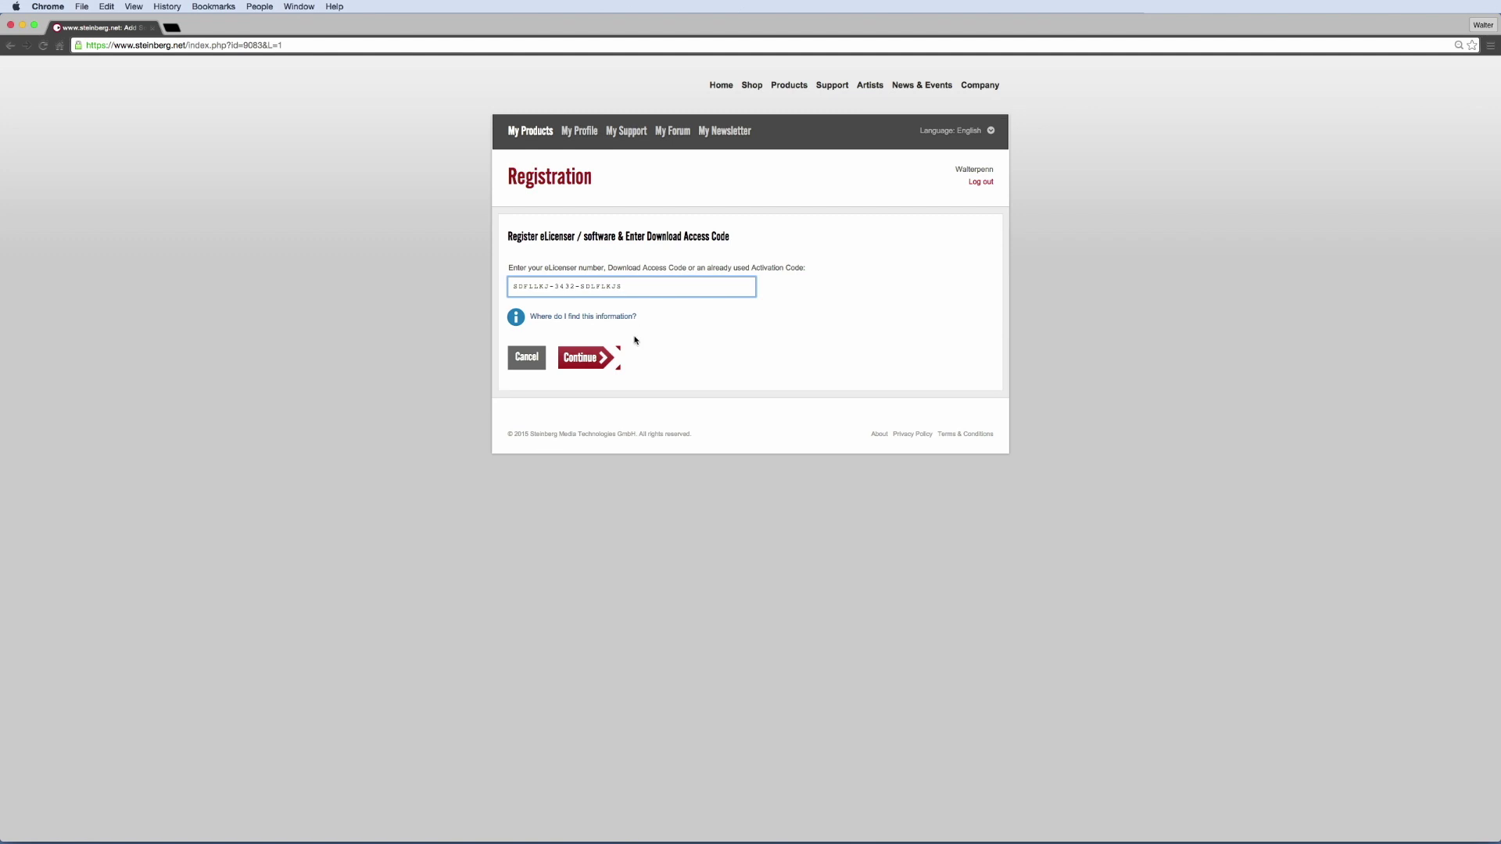
Enter the download access code, continue, and scroll through the registered products
click(579, 357)
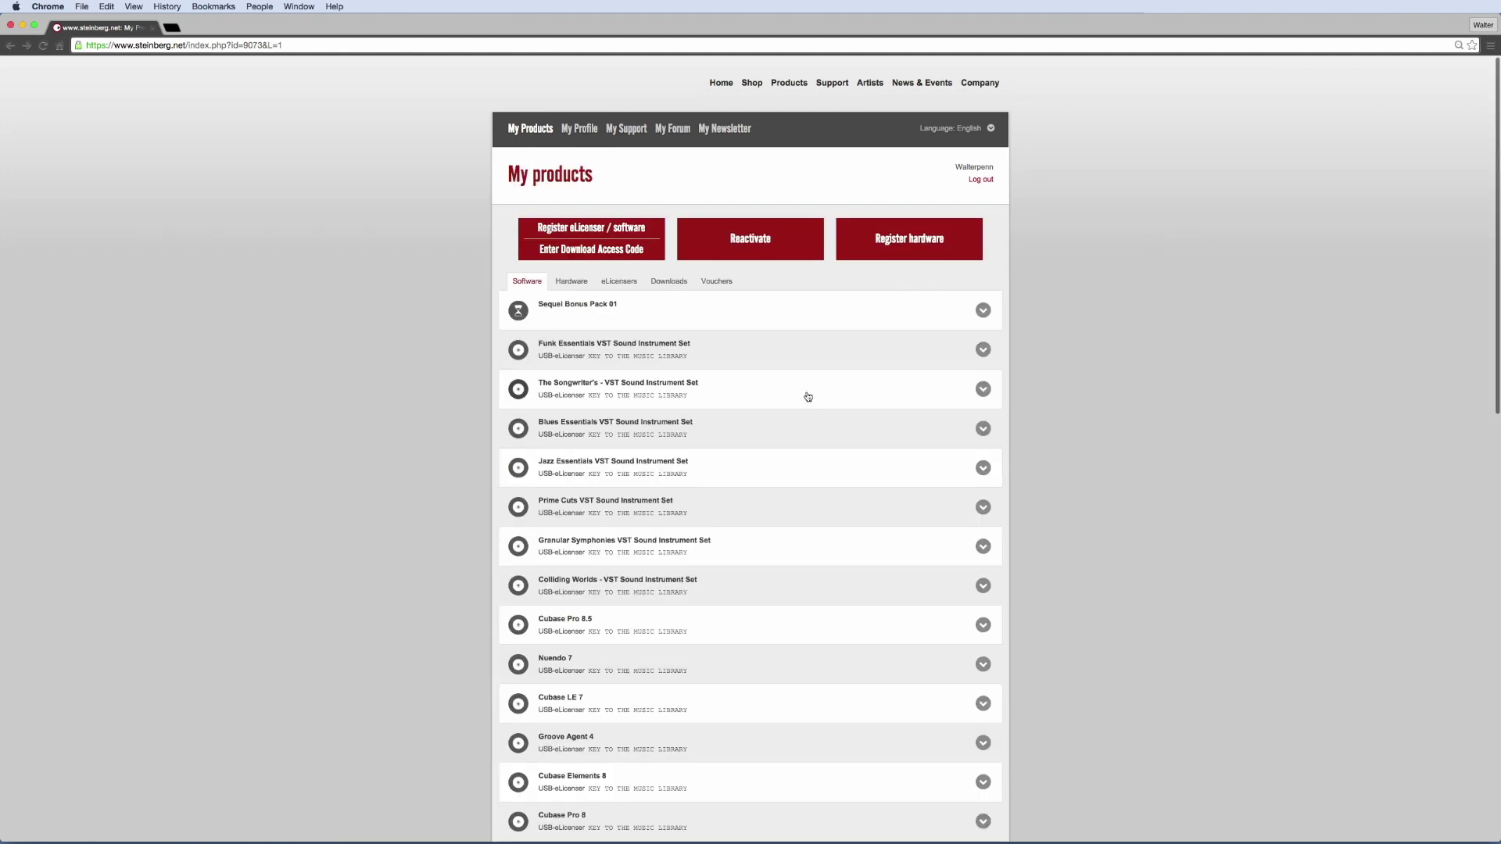
scroll(807, 397, down, 5)
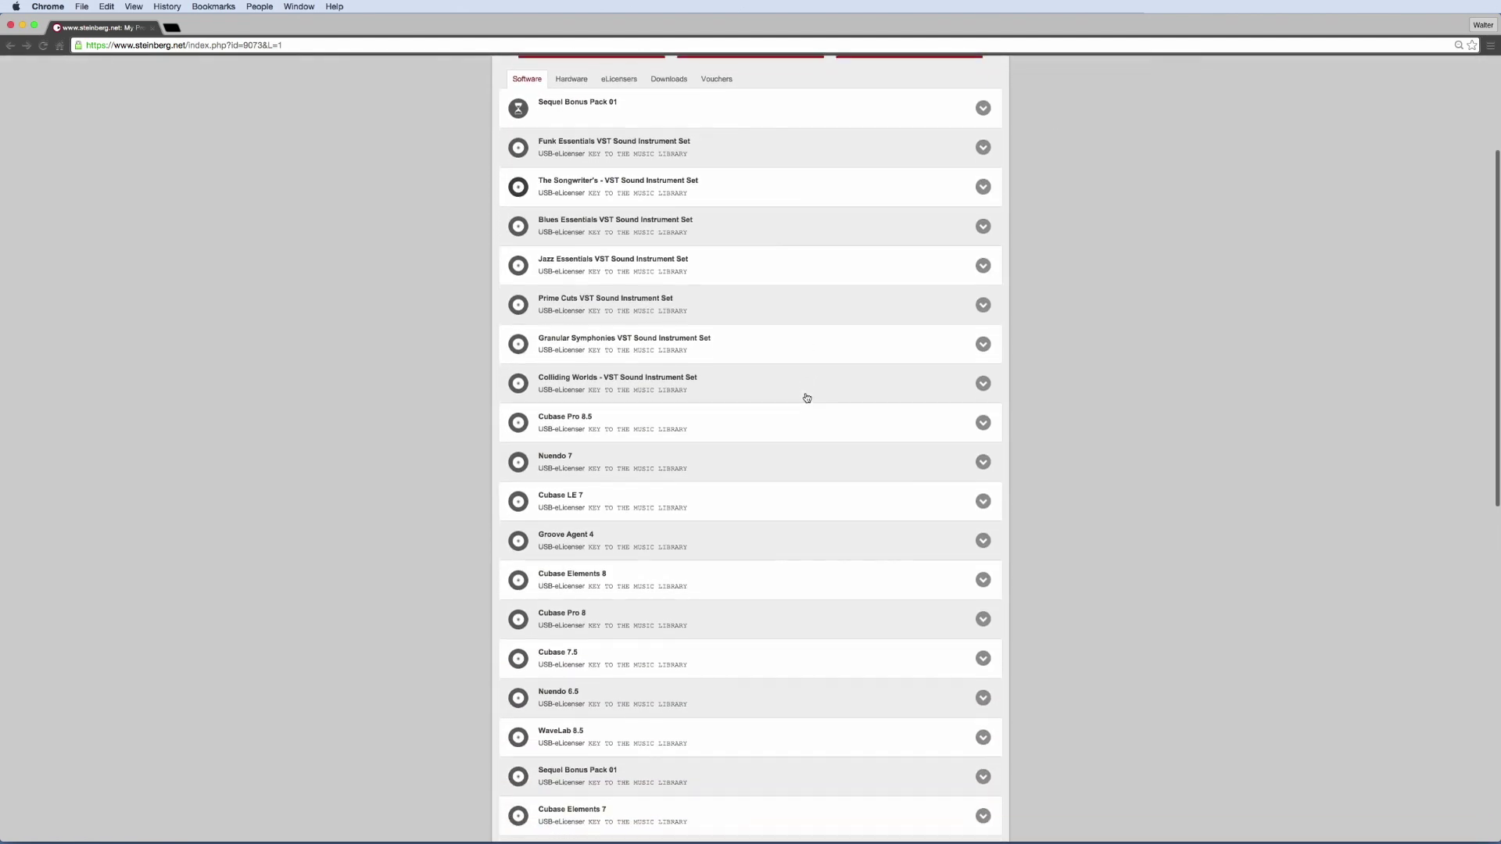
scroll(807, 397, down, 2)
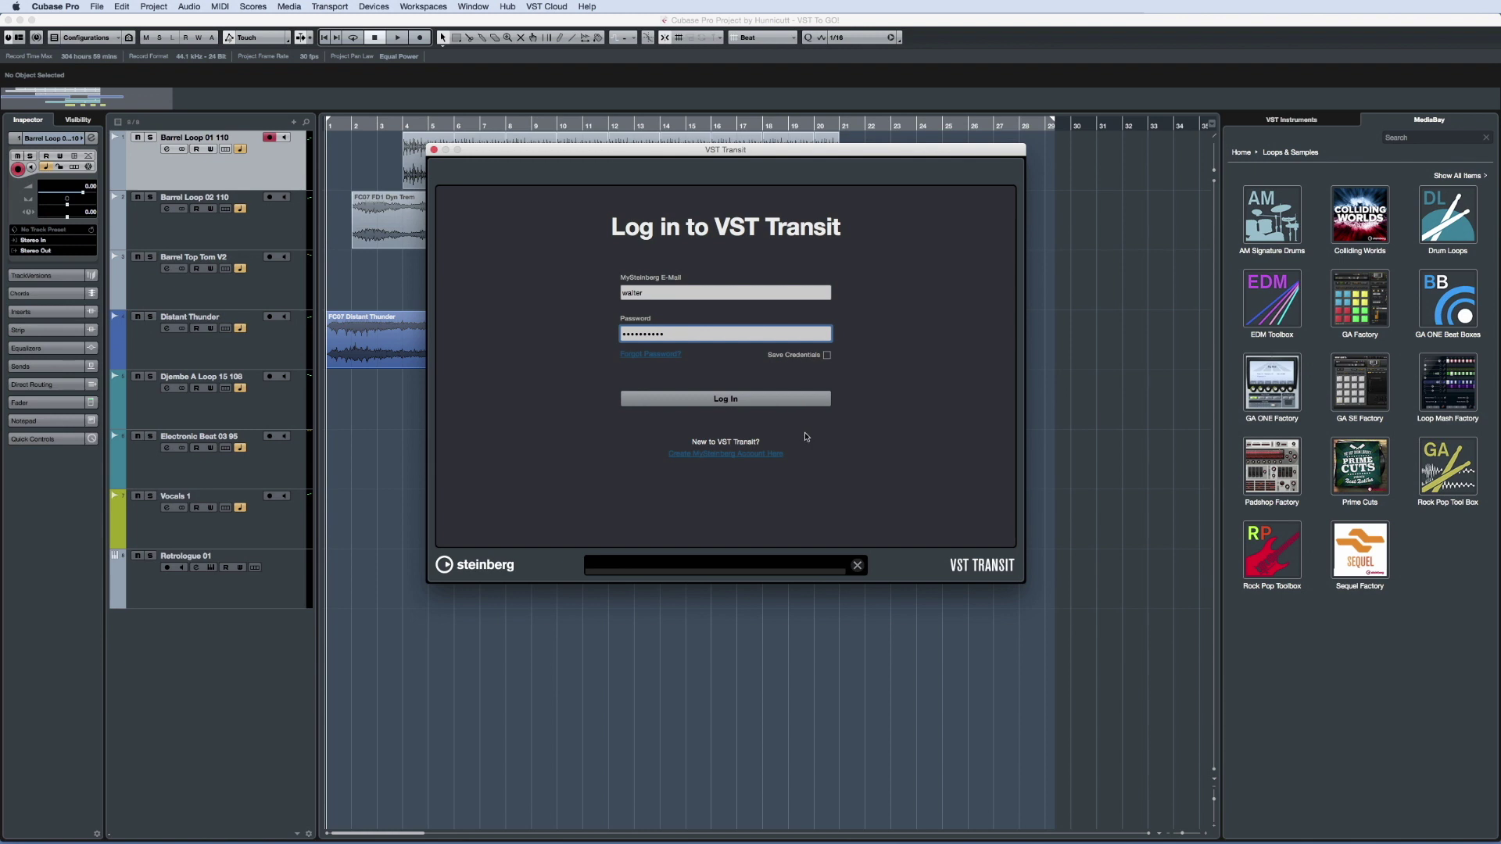
Log in to VST Transit with Save Credentials ticked, then view Profile, Projects and Friends
click(827, 355)
click(791, 398)
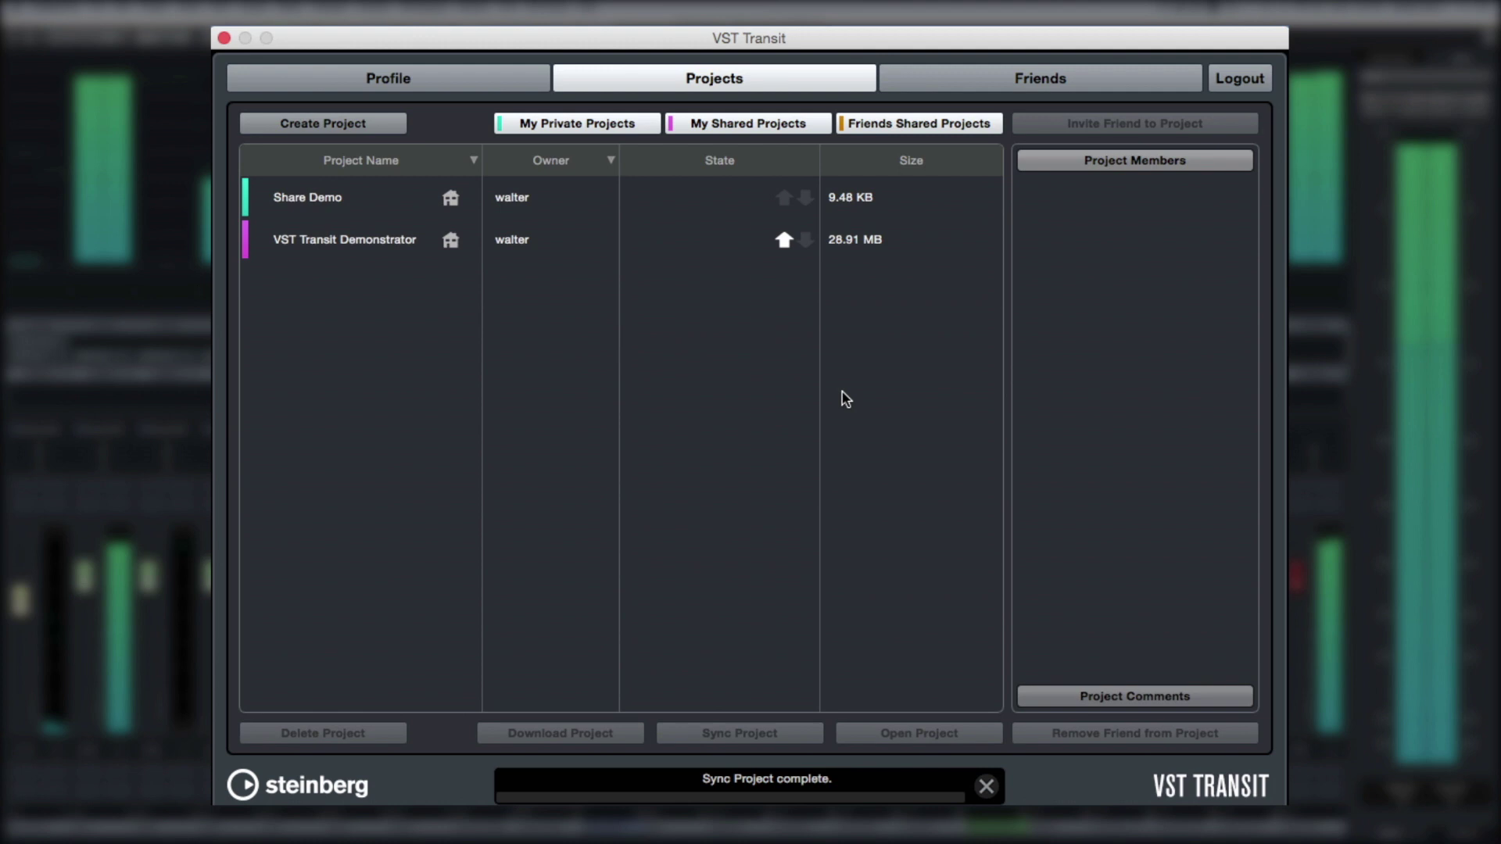
click(473, 72)
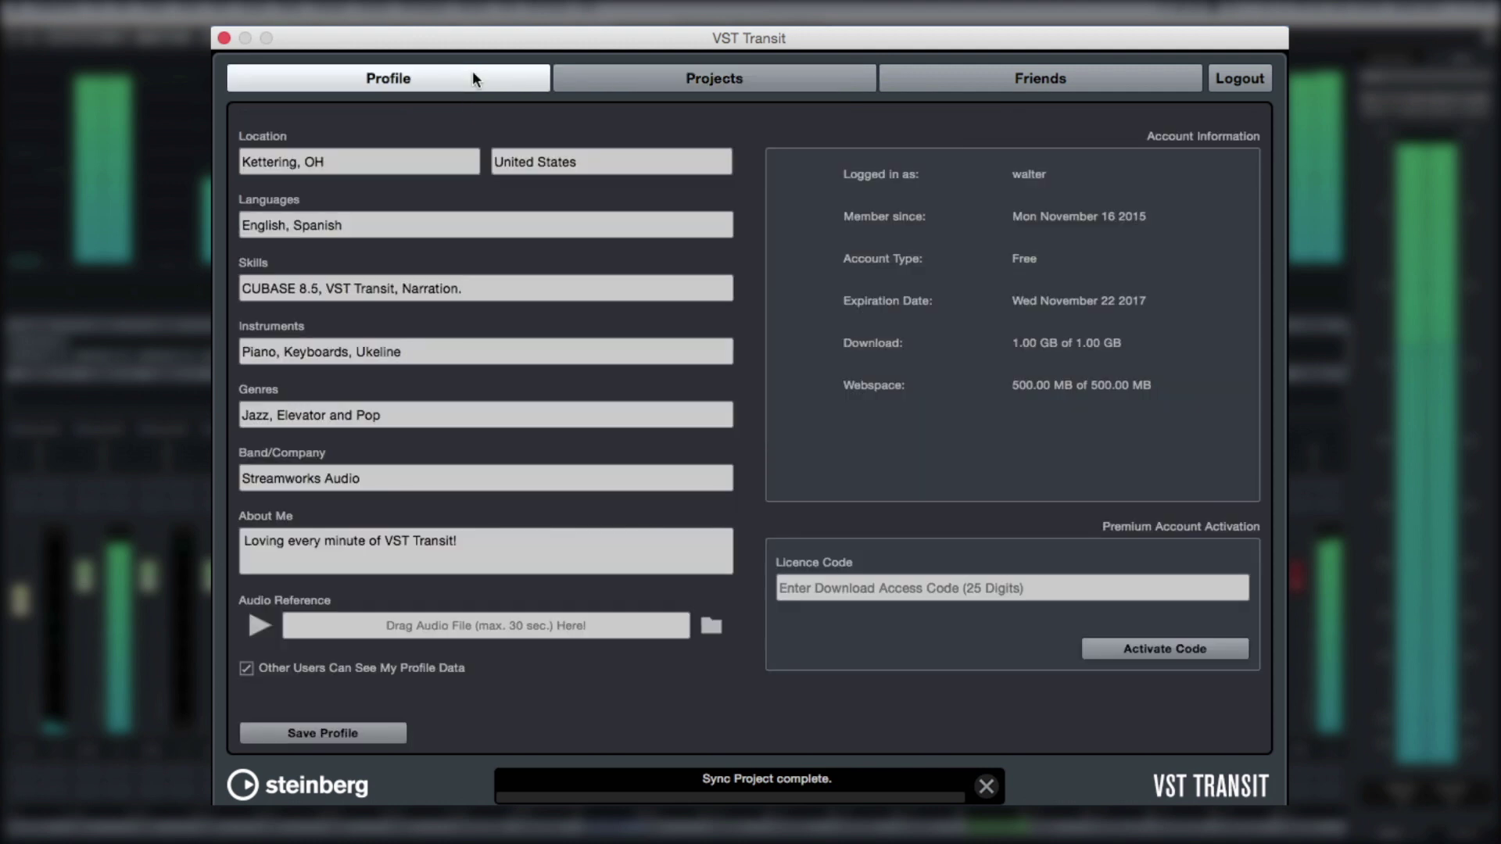
click(596, 86)
click(1088, 95)
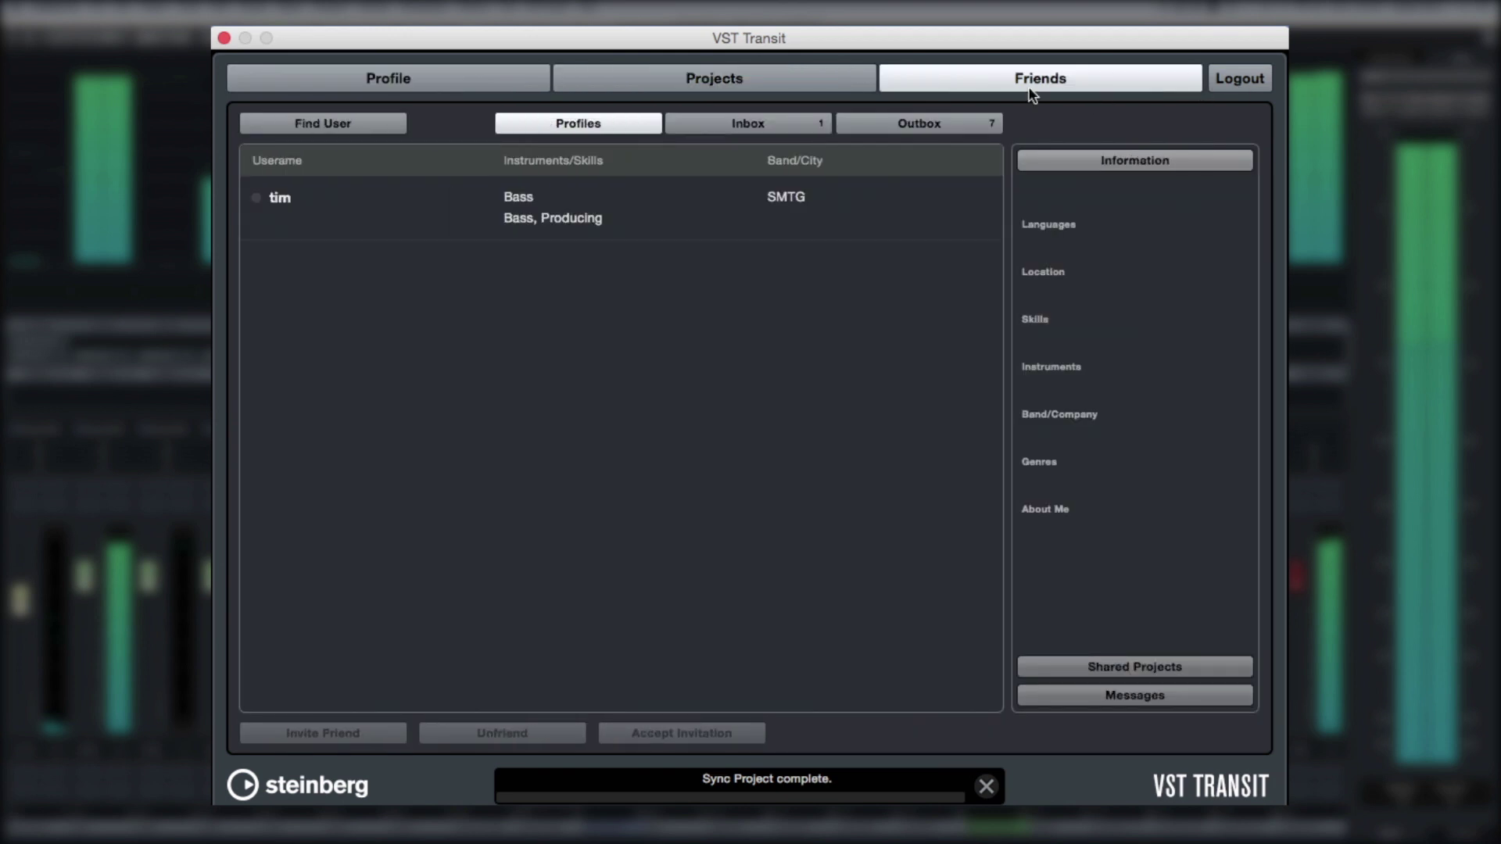
On the Profile page, go over the Location, country, Languages and Skills entries unchanged
click(509, 86)
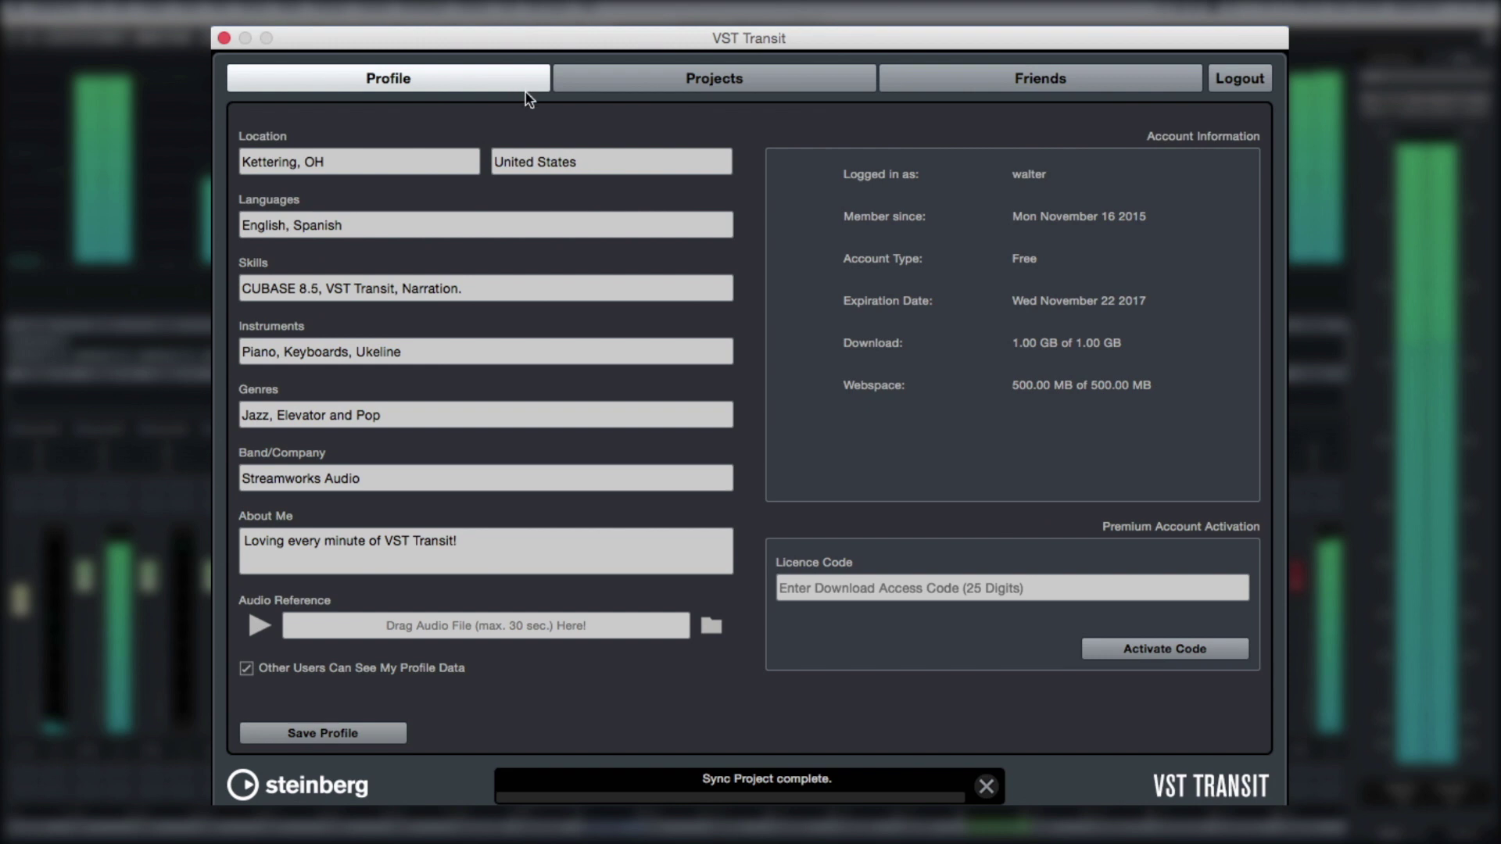
click(423, 158)
click(425, 211)
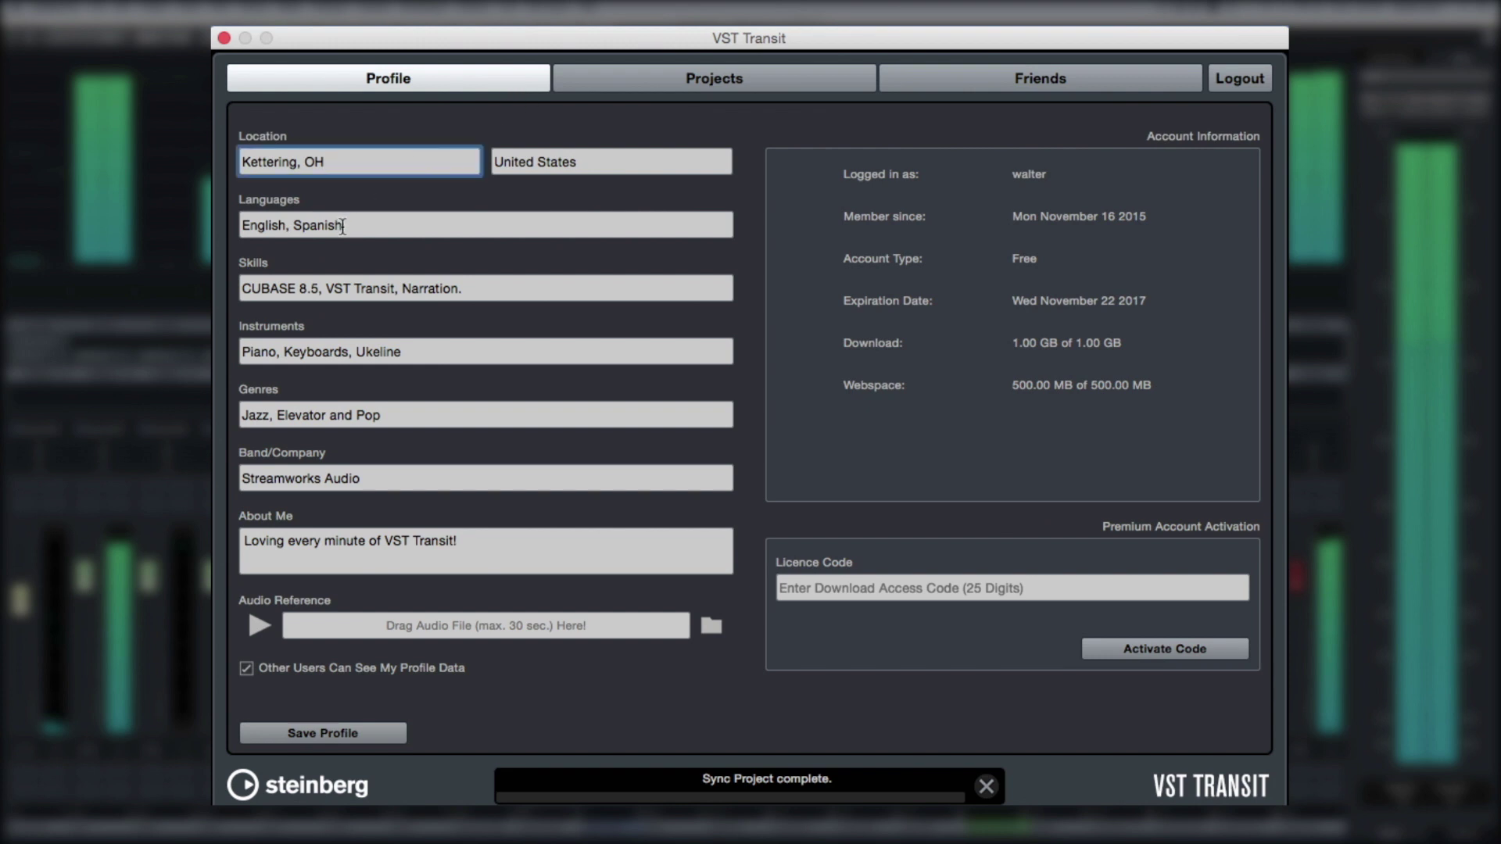
click(558, 167)
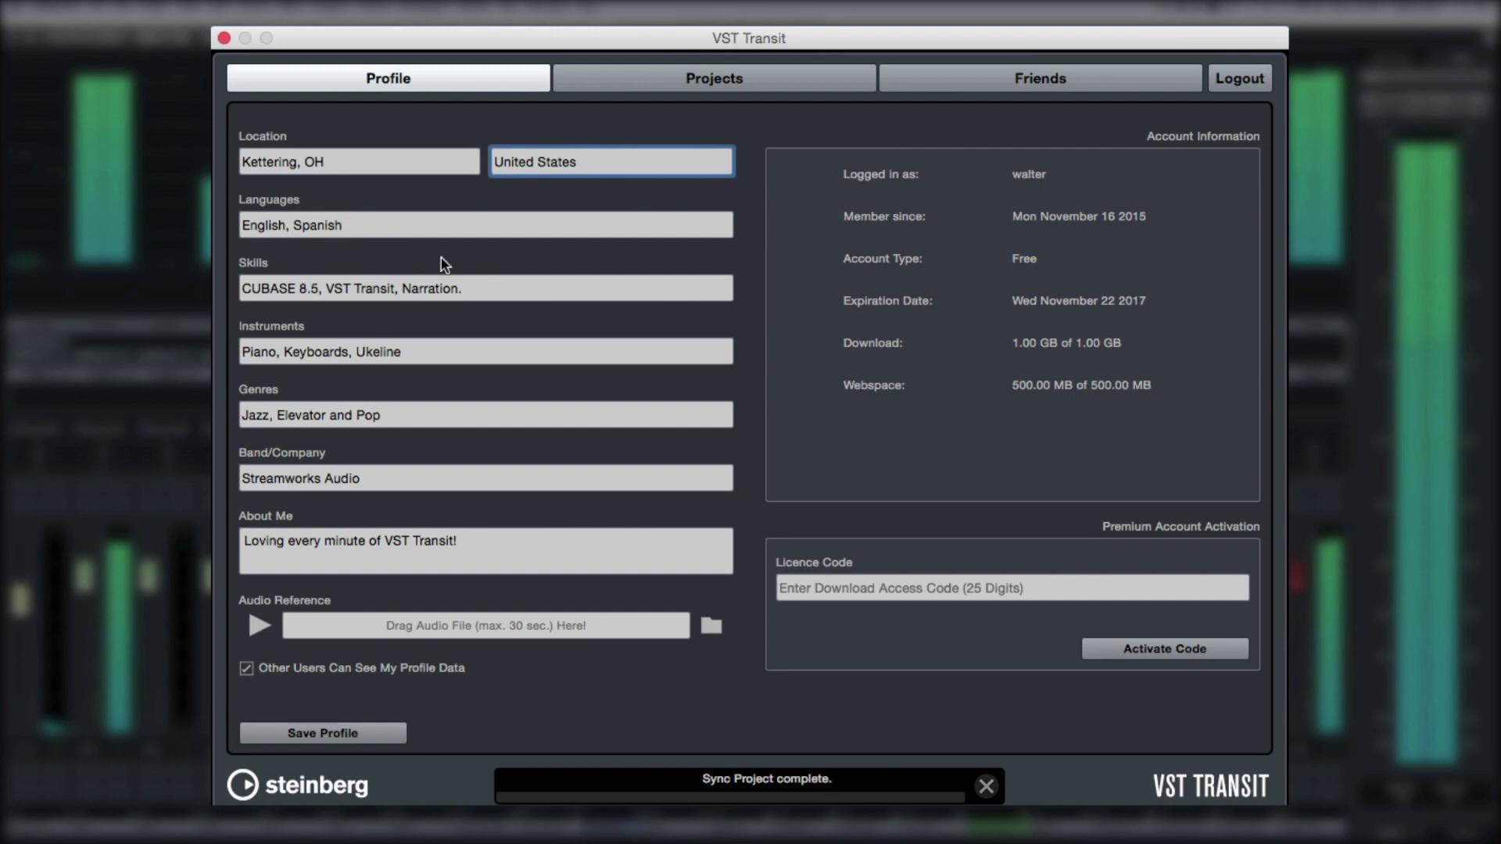
click(405, 227)
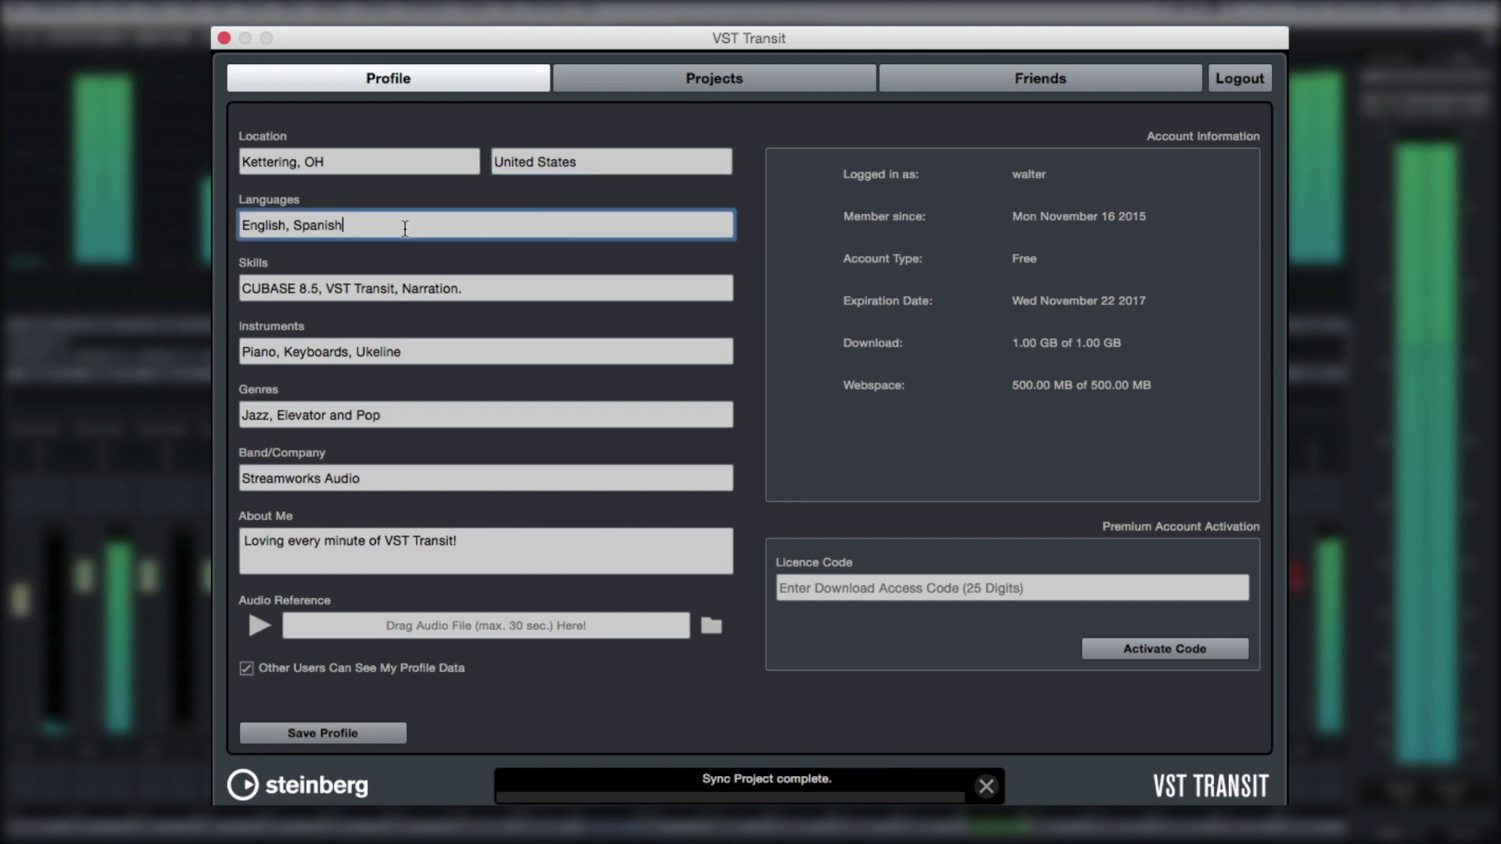
click(478, 289)
Go over Instruments, Genres and Band/Company, briefly selecting then deselecting the About Me sentence
click(428, 350)
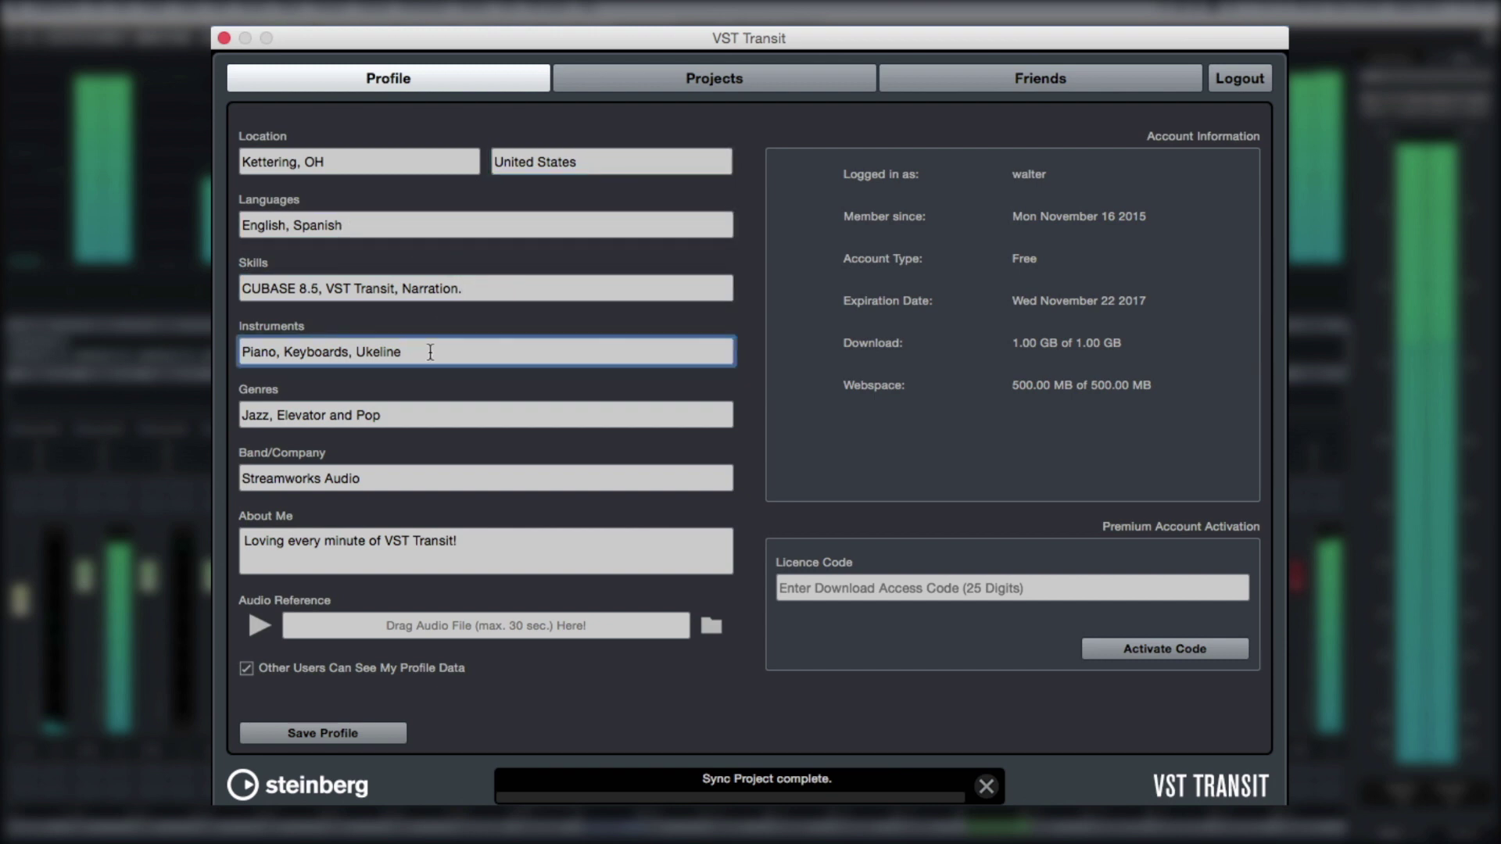
click(392, 412)
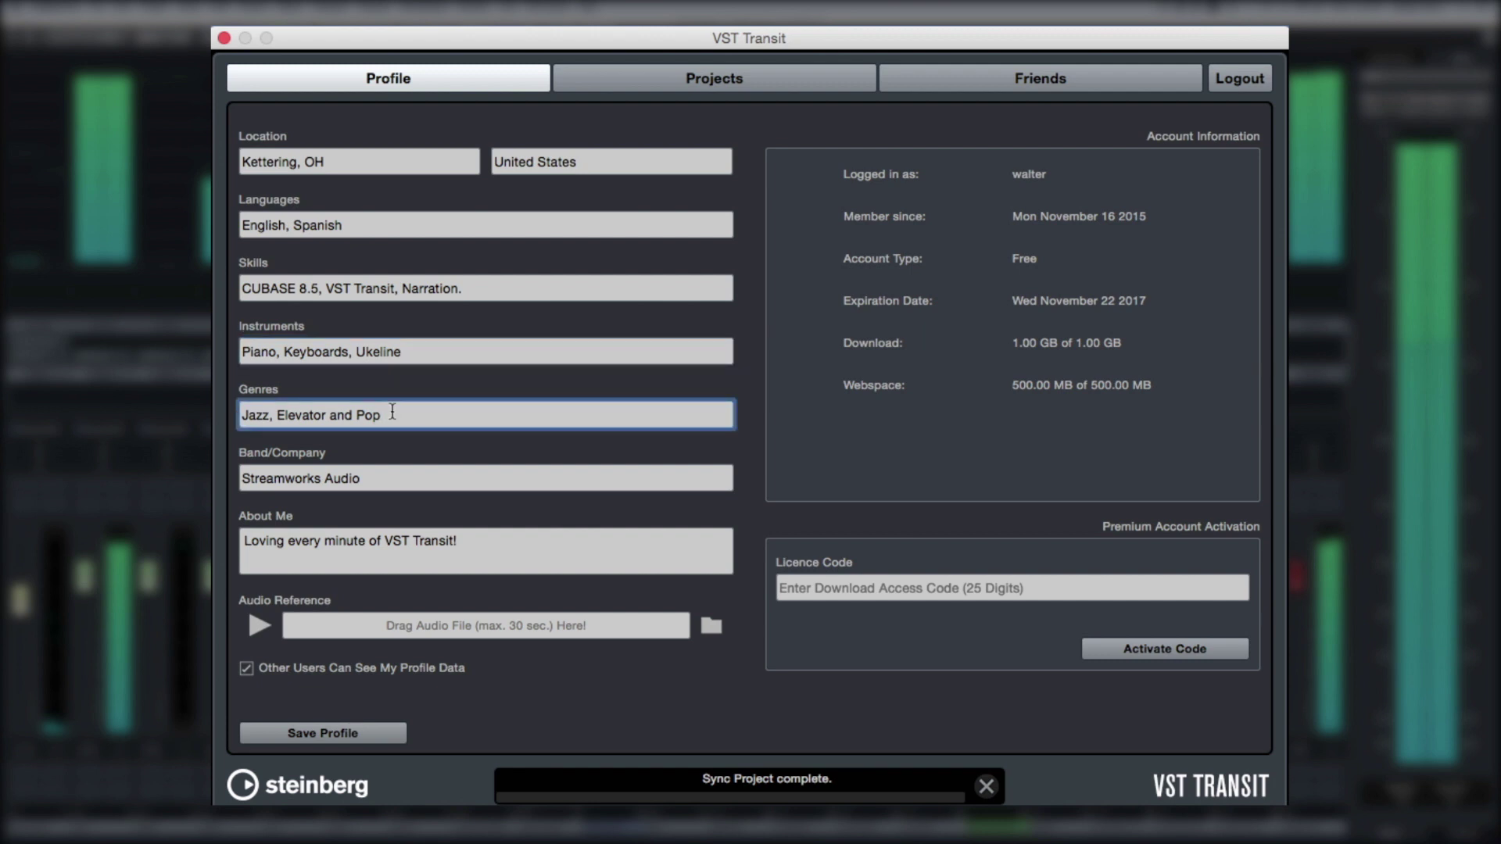
click(374, 475)
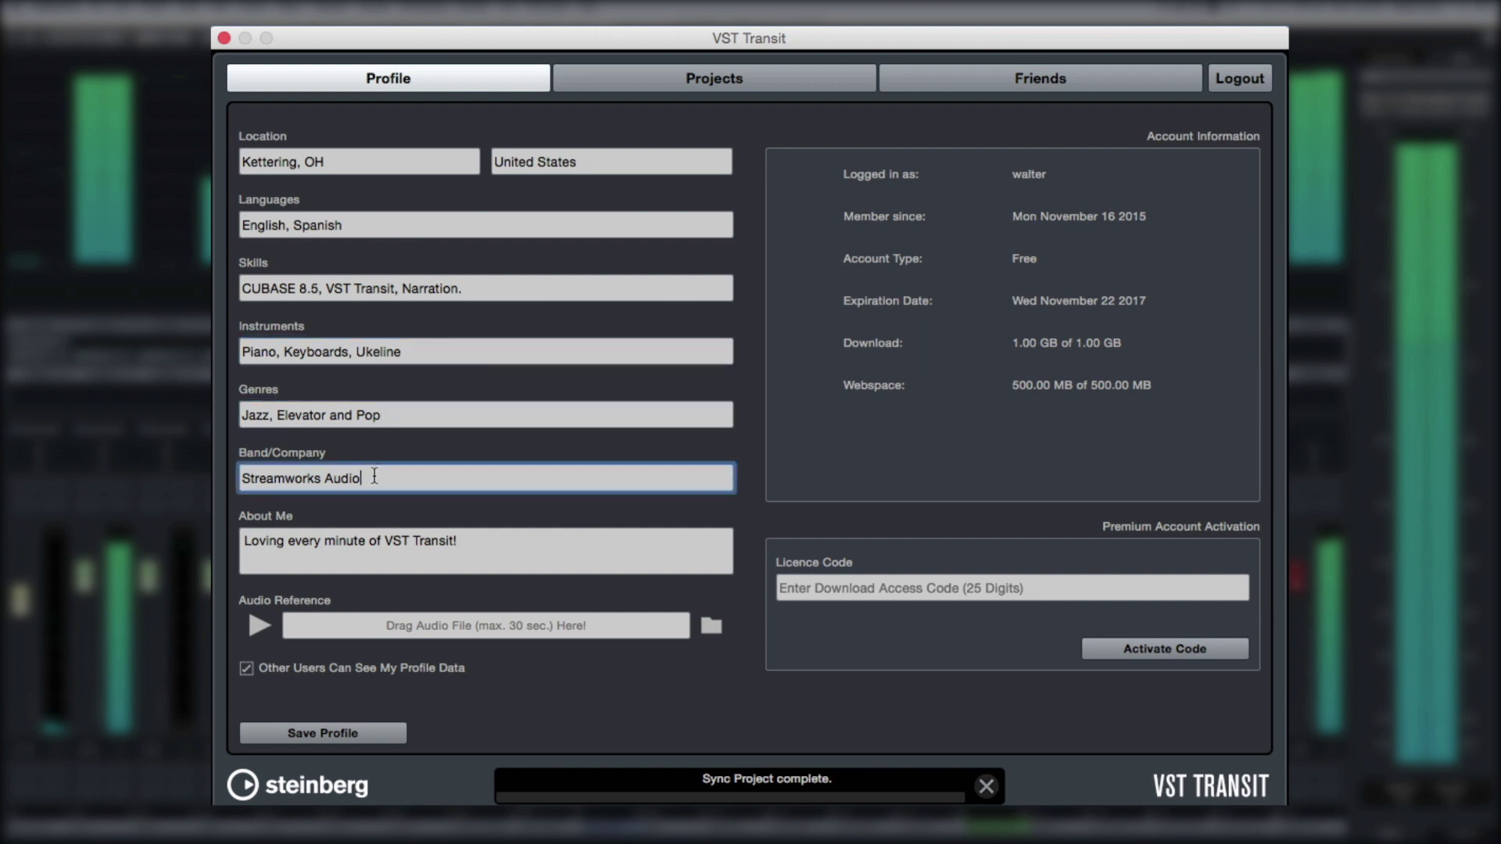
click(499, 541)
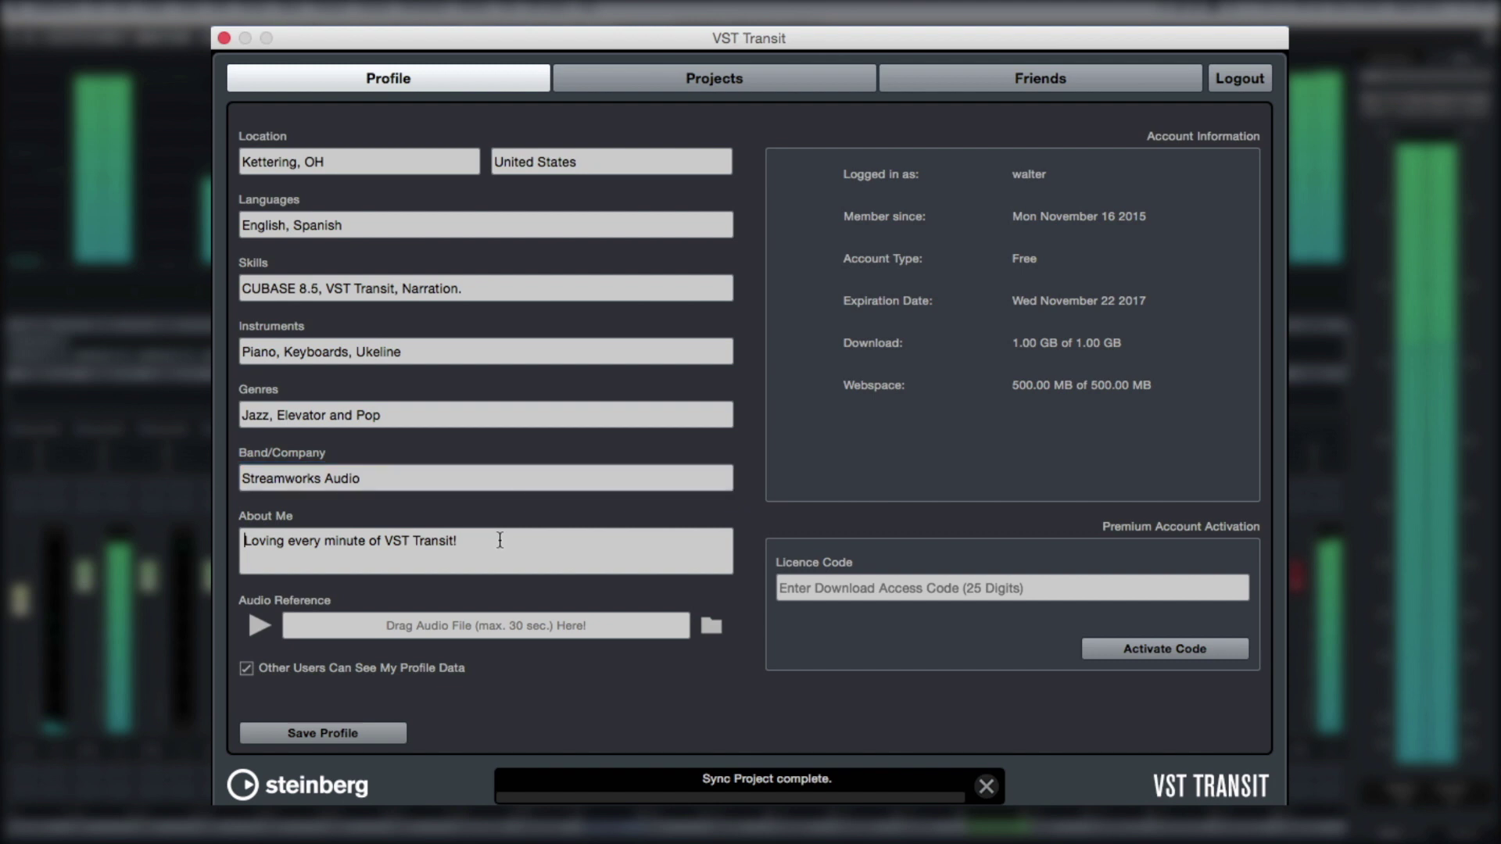
drag(414, 539, 236, 538)
click(570, 550)
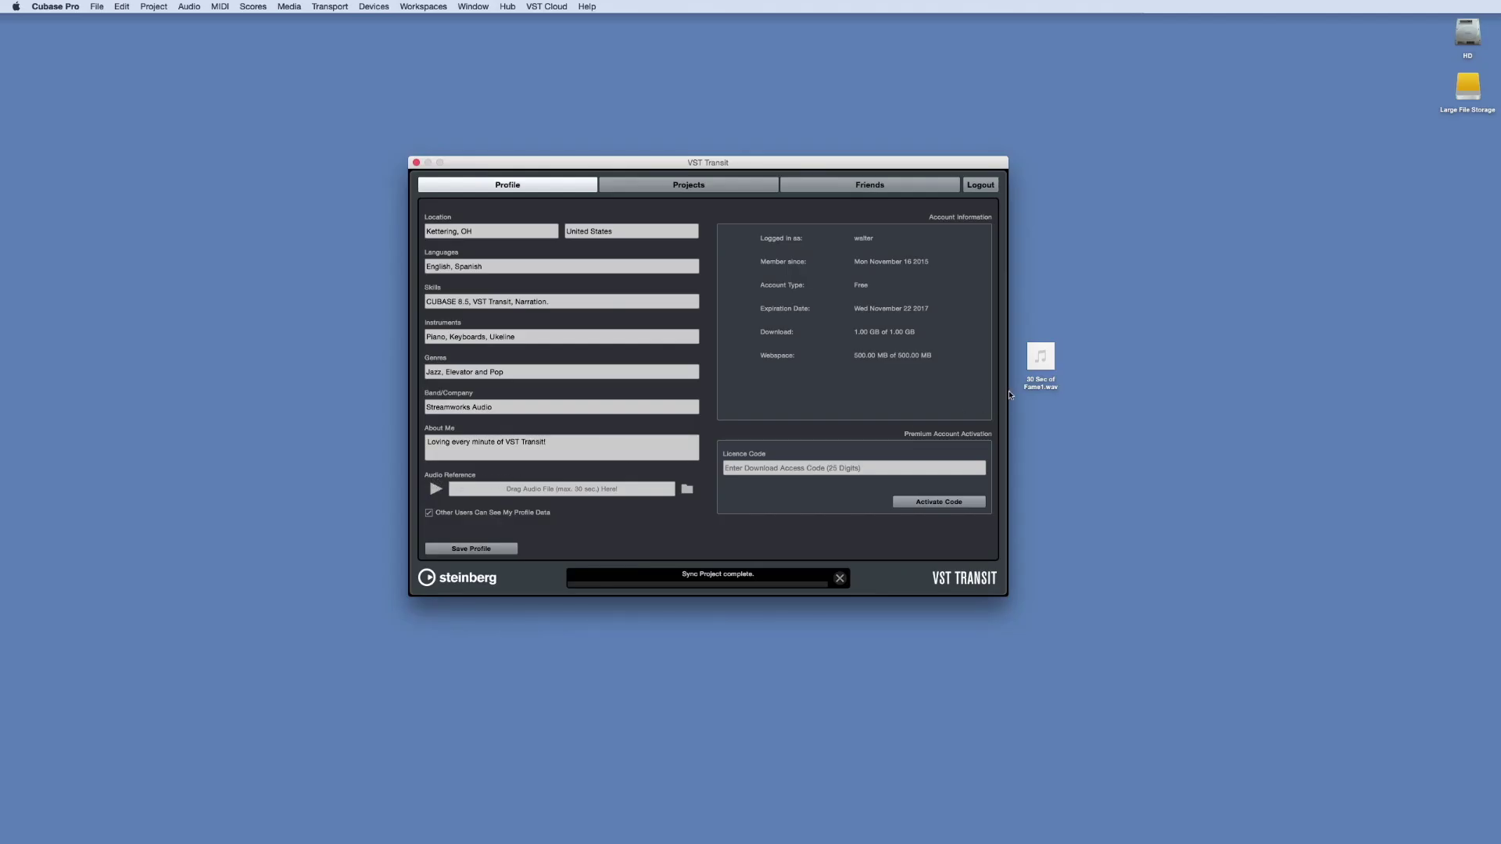
Set 30 Sec of Fame1.wav as audio reference, hide profile data, enter the licence code, and save
drag(916, 412, 578, 491)
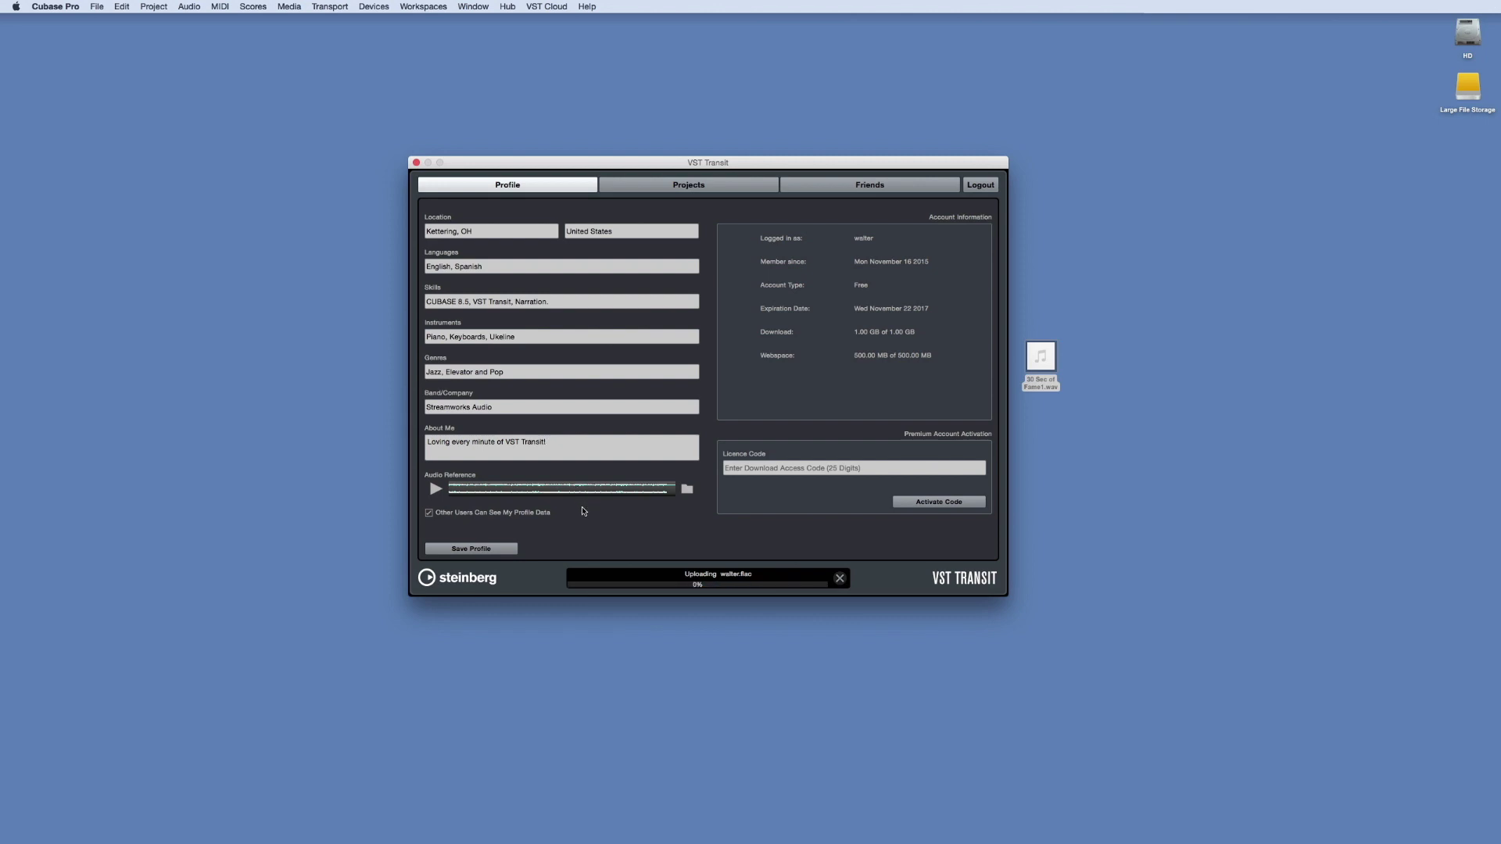
click(429, 516)
click(758, 472)
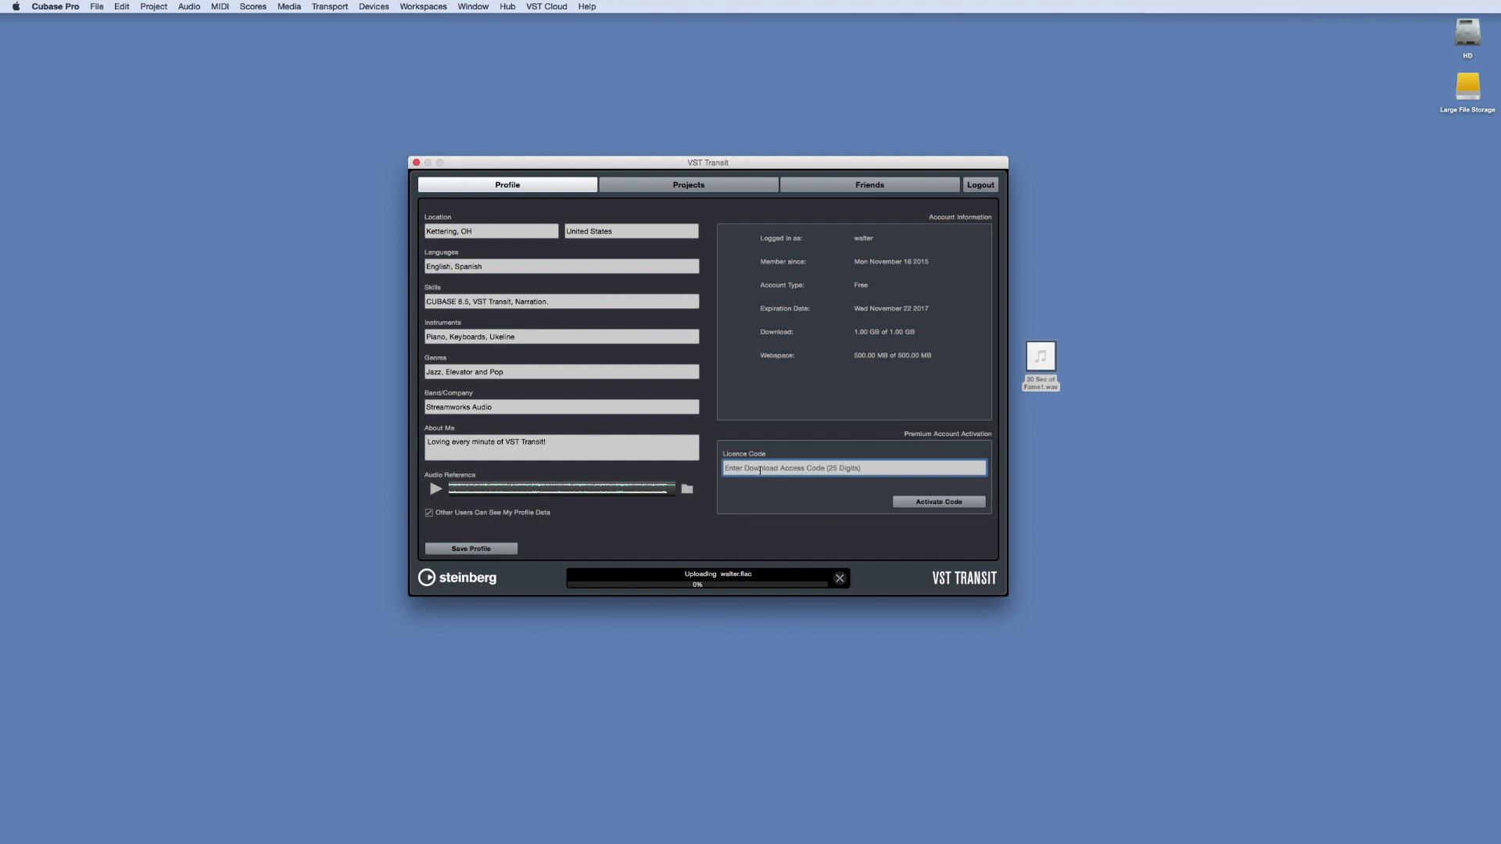
text(ABCDE1234)
click(501, 547)
Create the Trans Atlantic Railroad project and hide five VST Transit Demonstrator tracks, including Barrel Loop 01 110
click(718, 188)
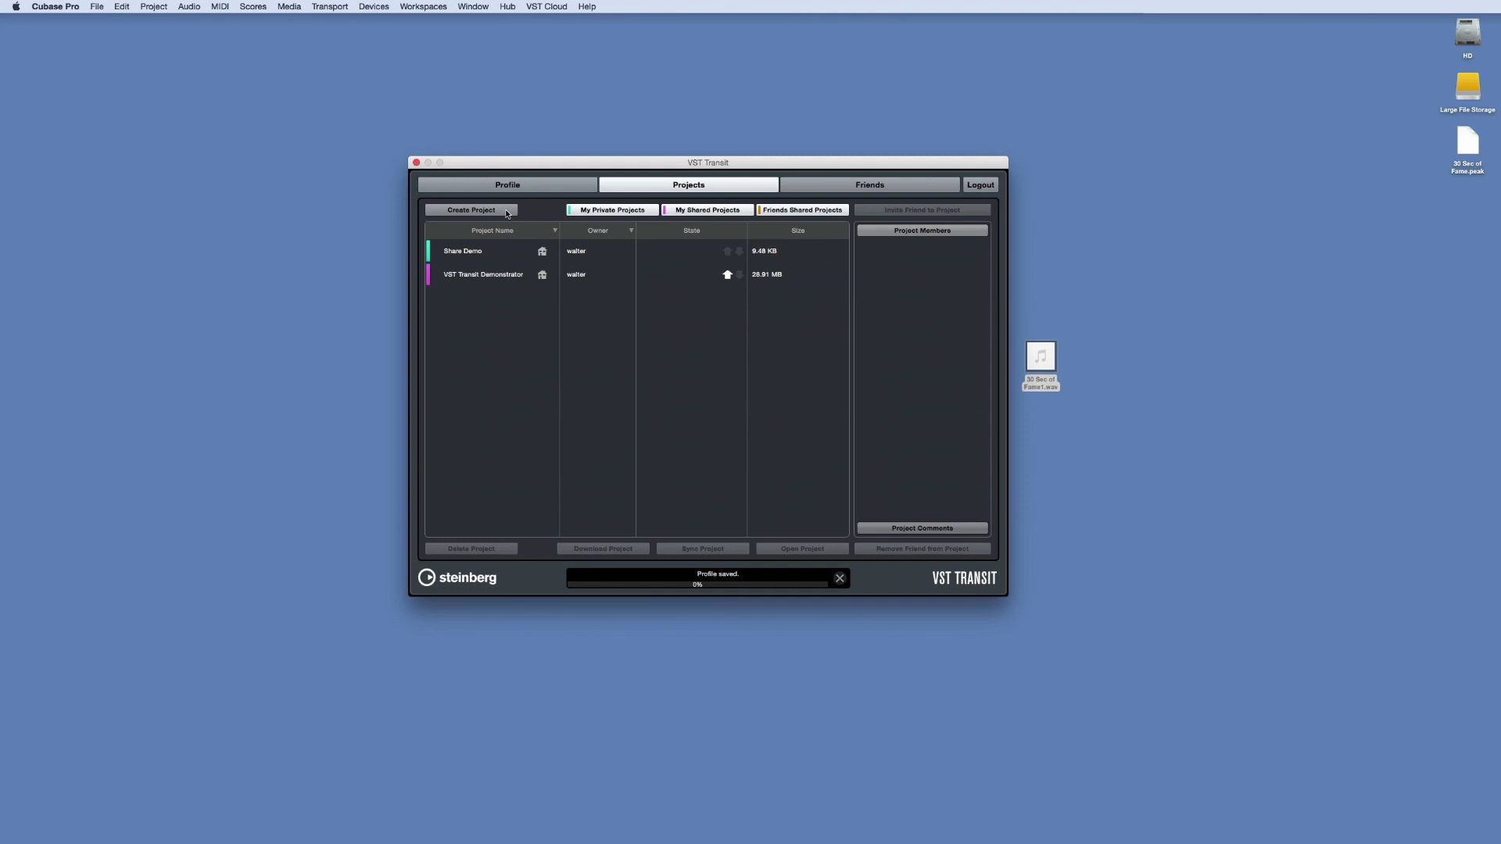
click(506, 214)
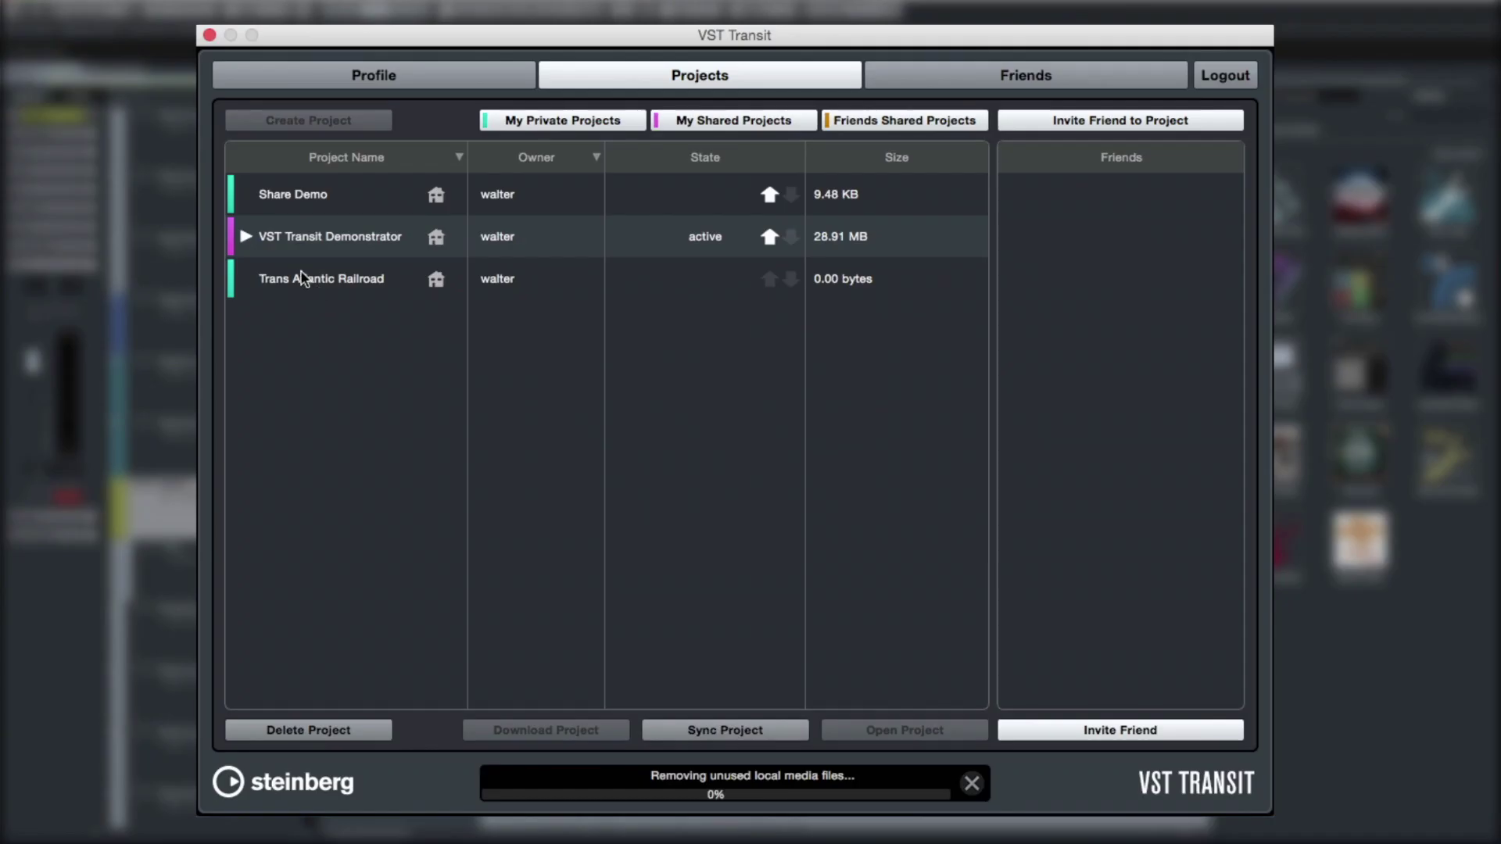
click(245, 237)
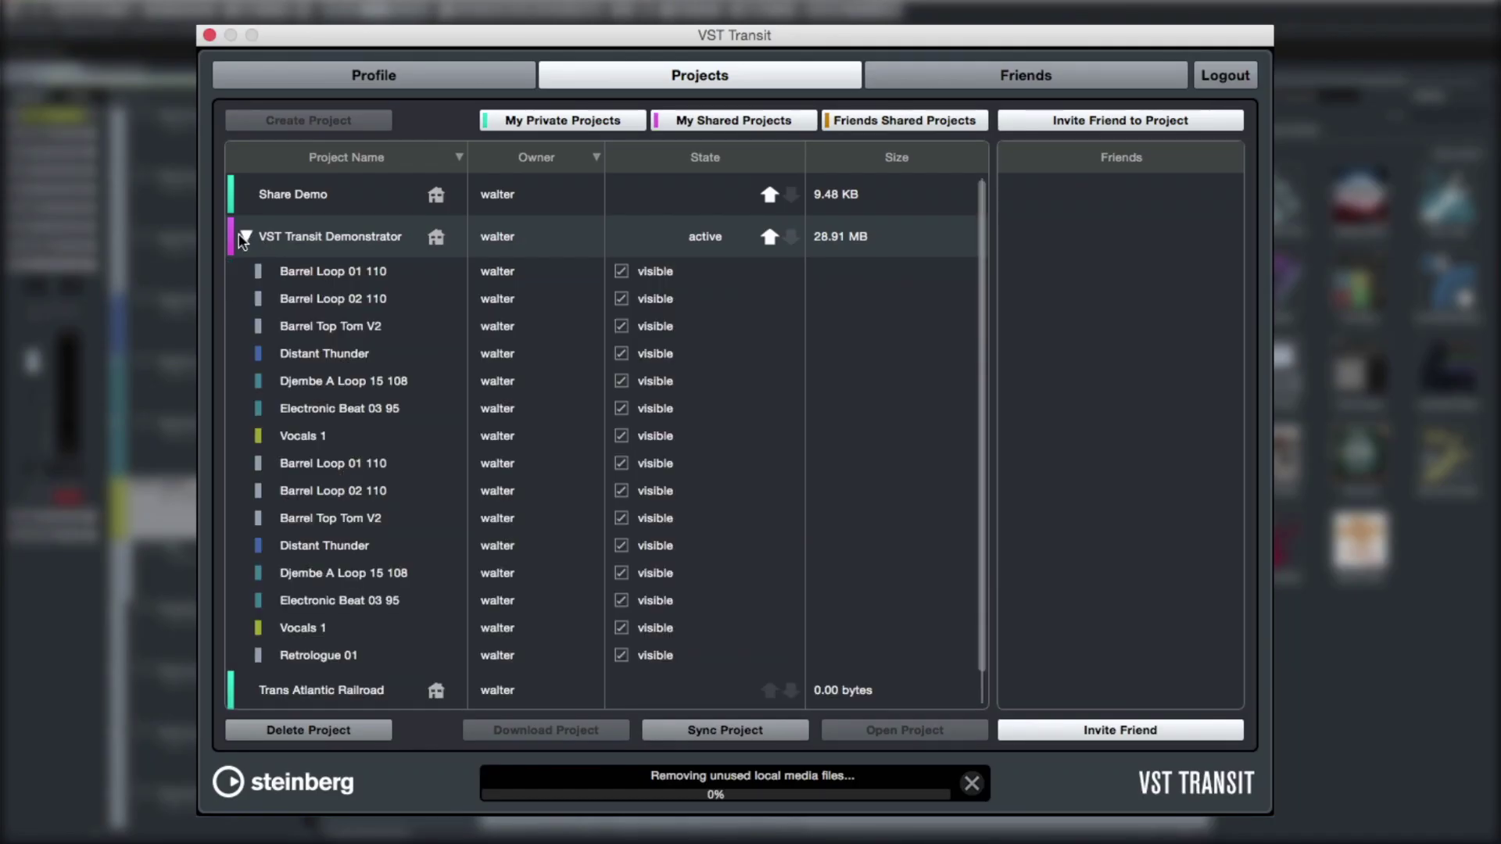
click(622, 271)
click(621, 381)
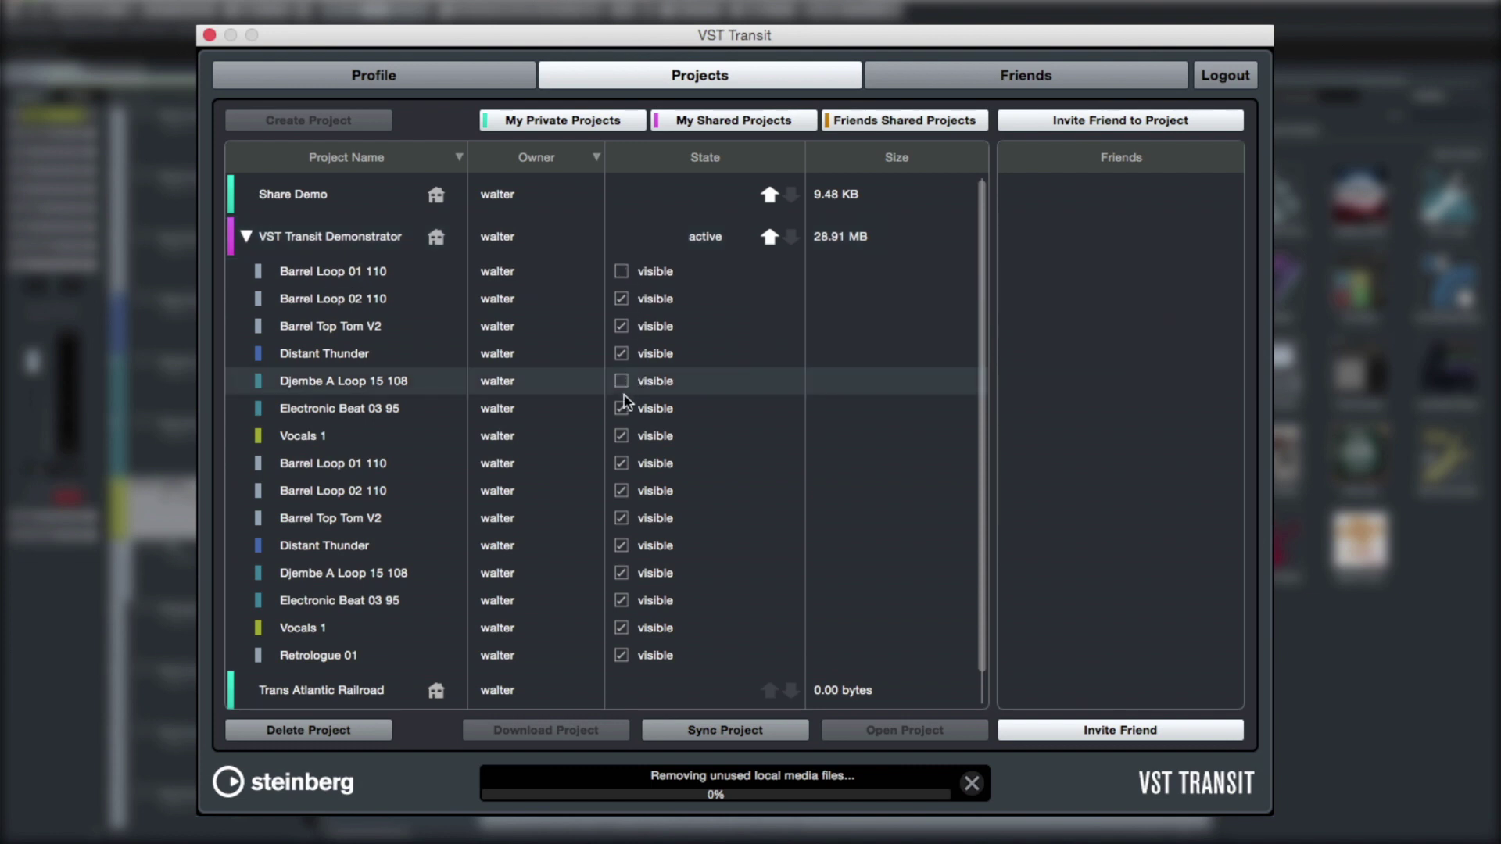
click(622, 408)
click(621, 518)
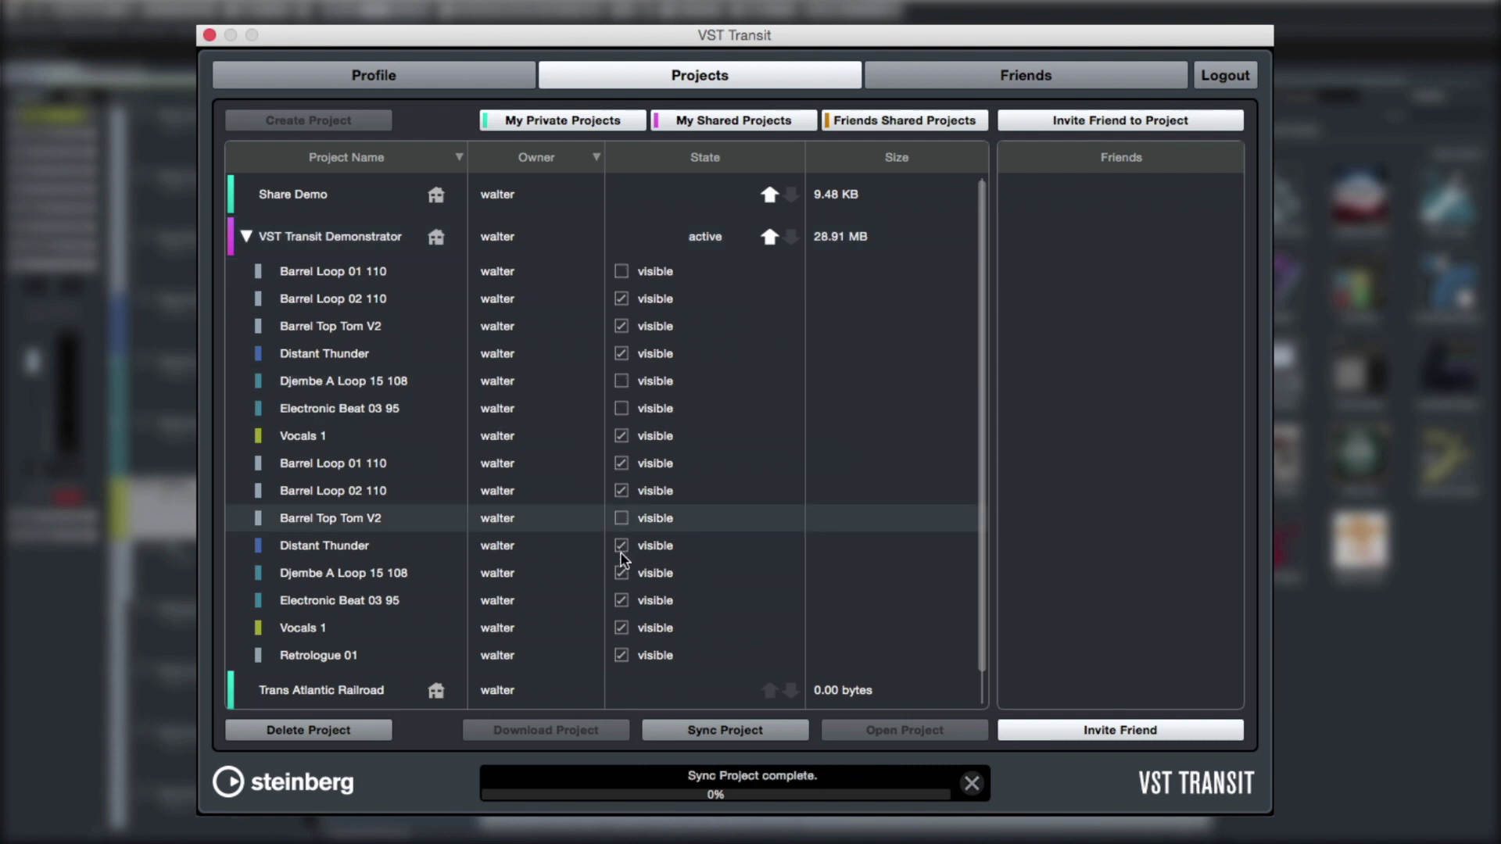
click(621, 600)
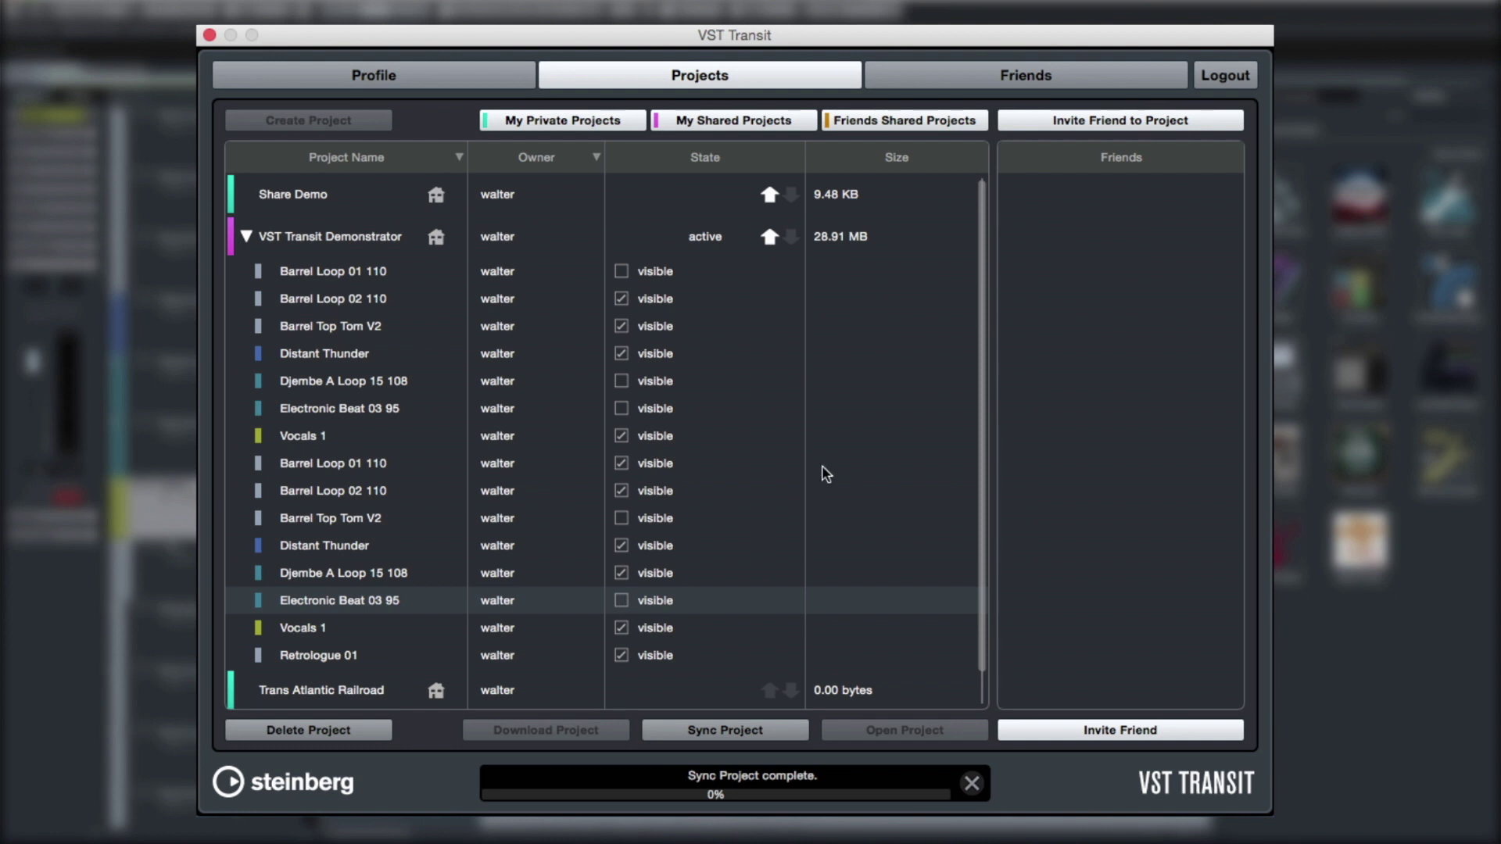
click(853, 440)
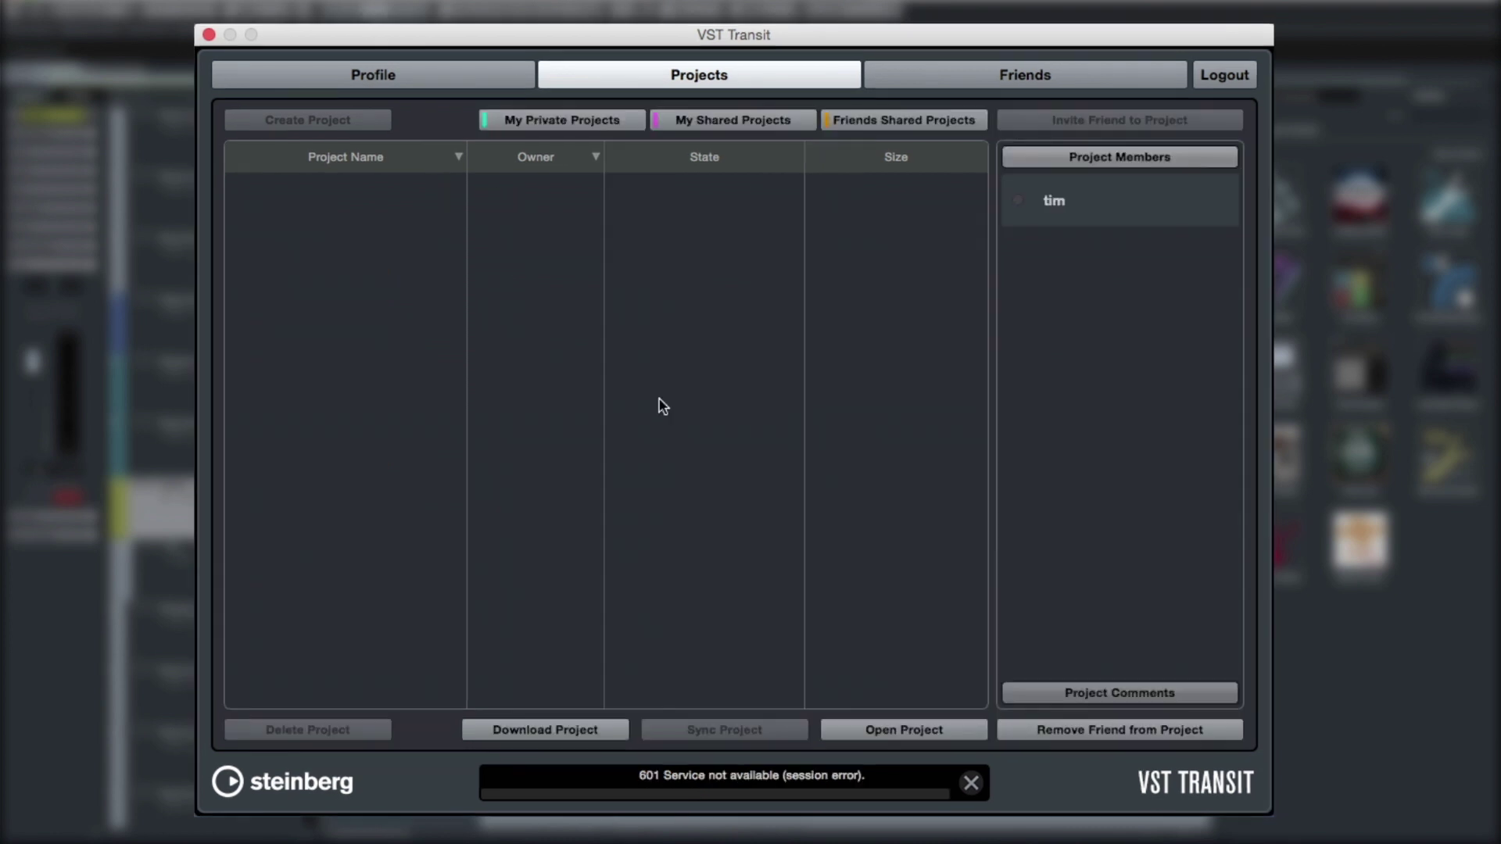
Turn on the My Private, My Shared and Friends Shared Projects filters
click(627, 123)
click(806, 125)
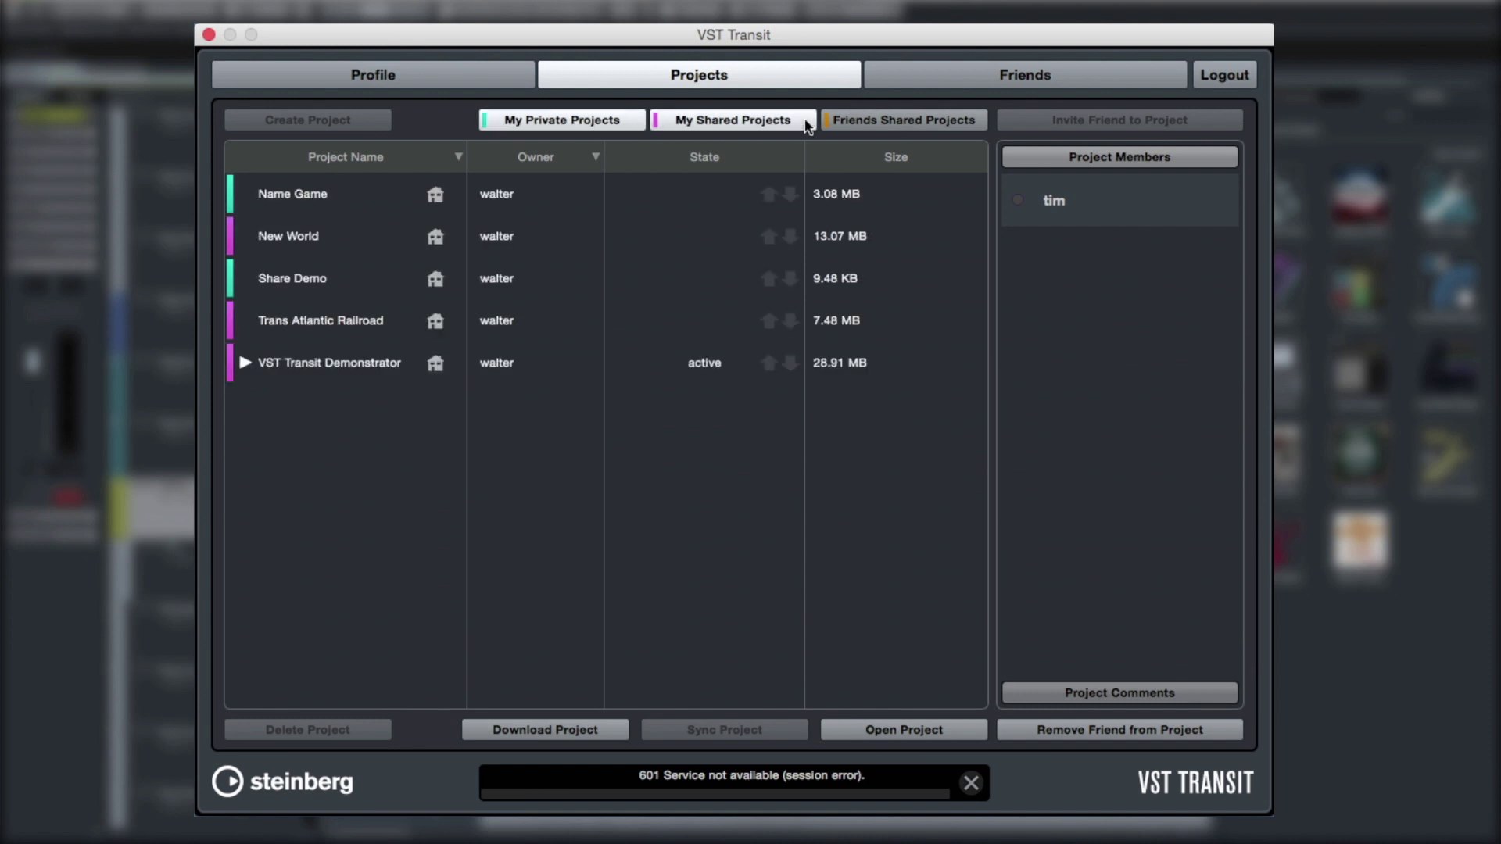
click(980, 123)
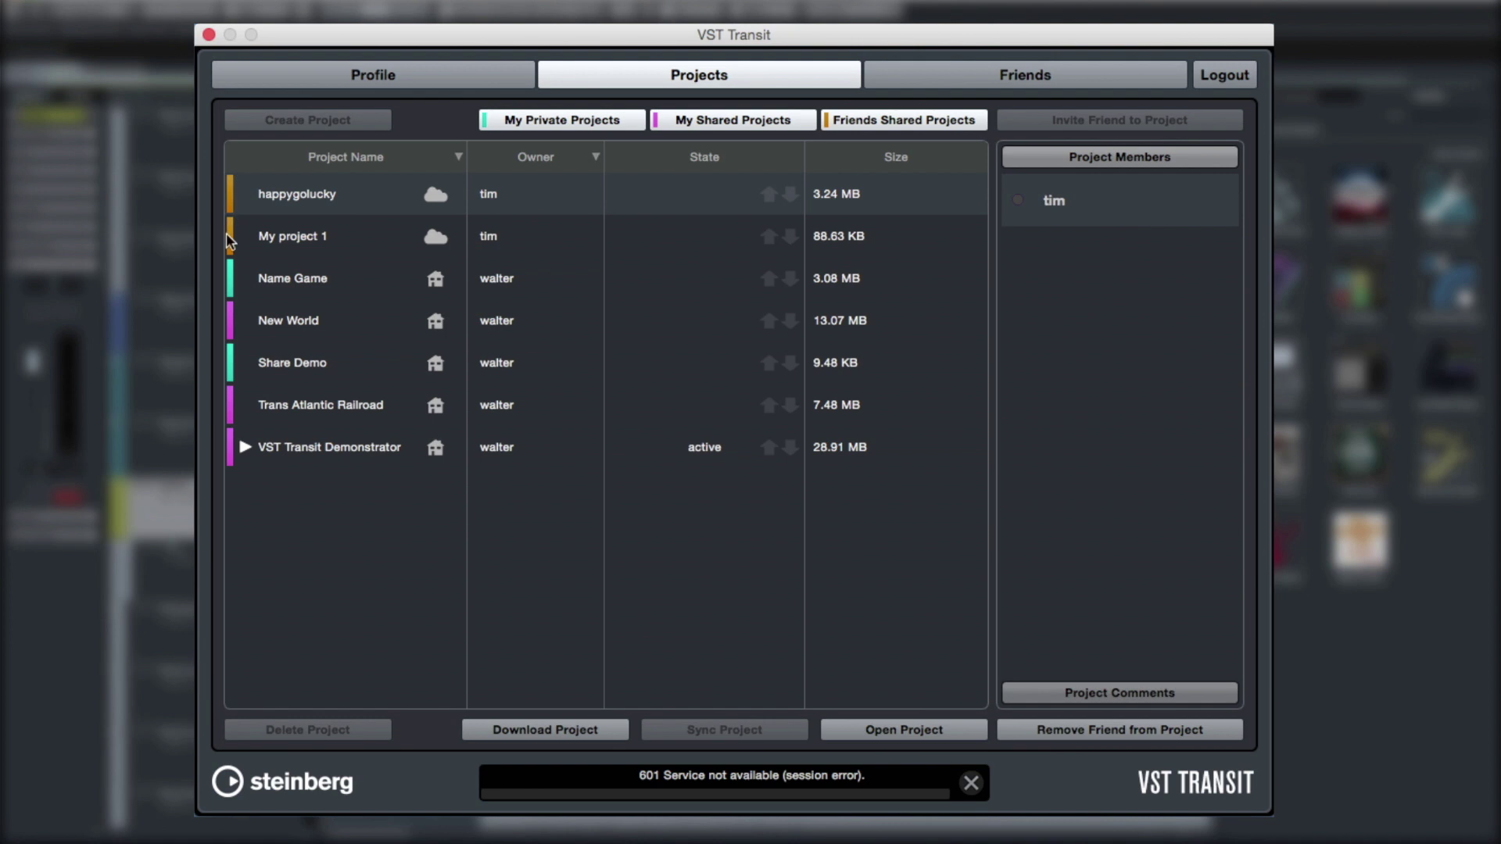
Inspect members of VST Transit Demonstrator, My project 1, Trans Atlantic Railroad and Share Demo
click(348, 466)
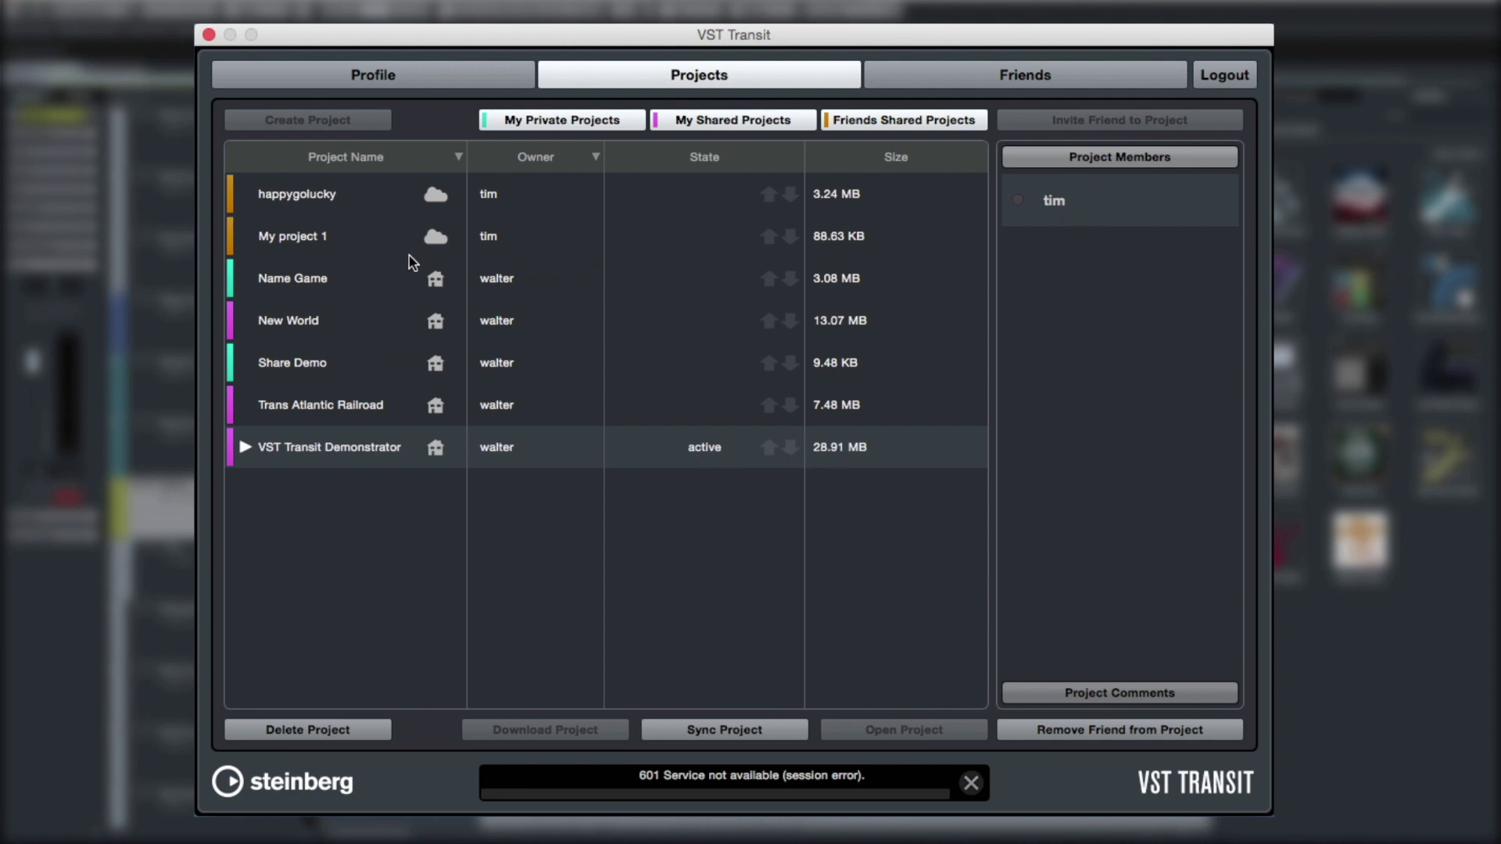
click(303, 230)
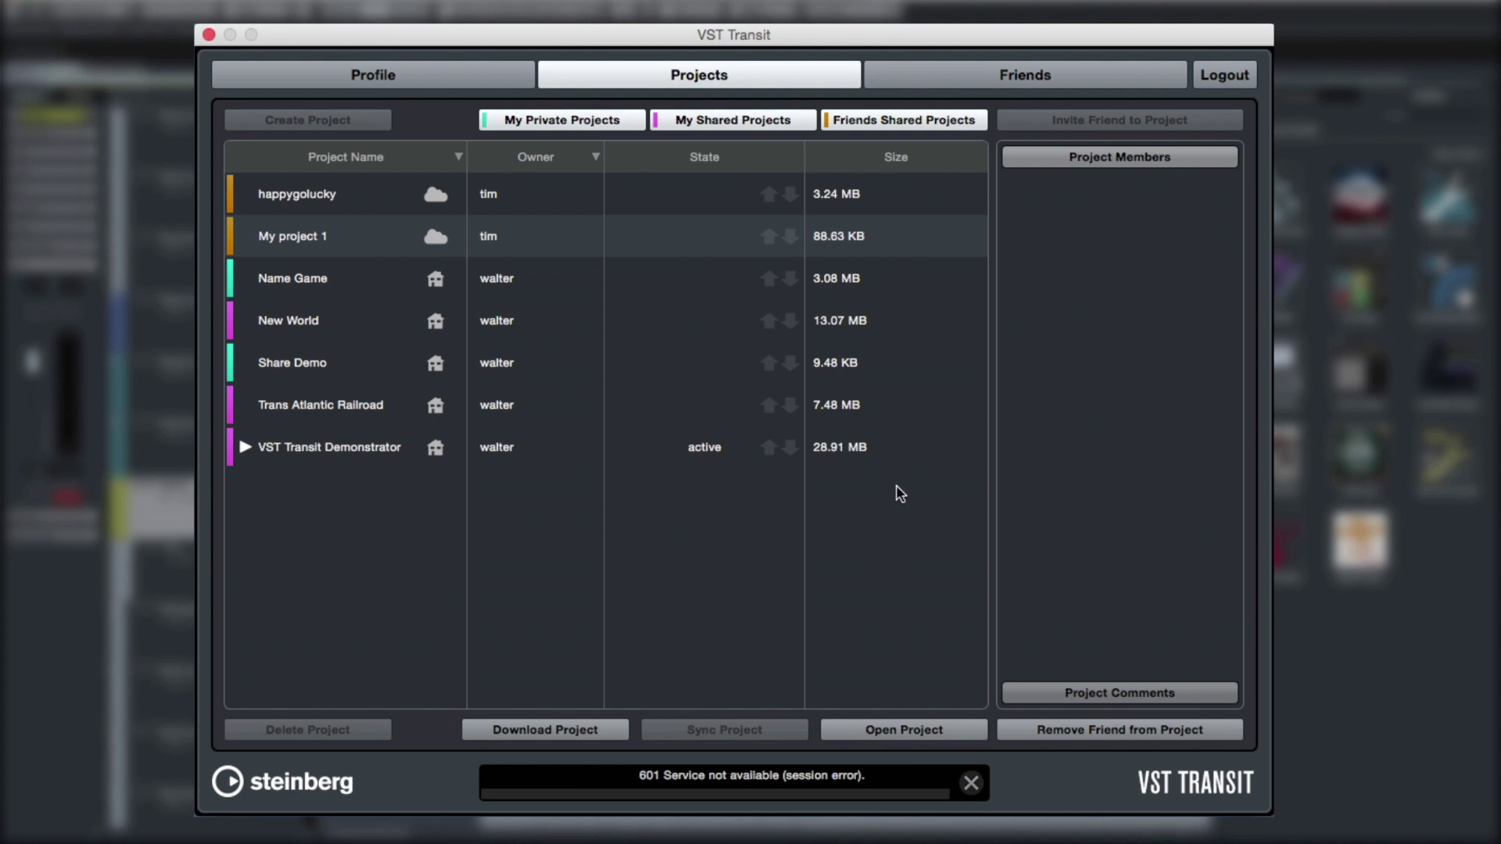
click(886, 414)
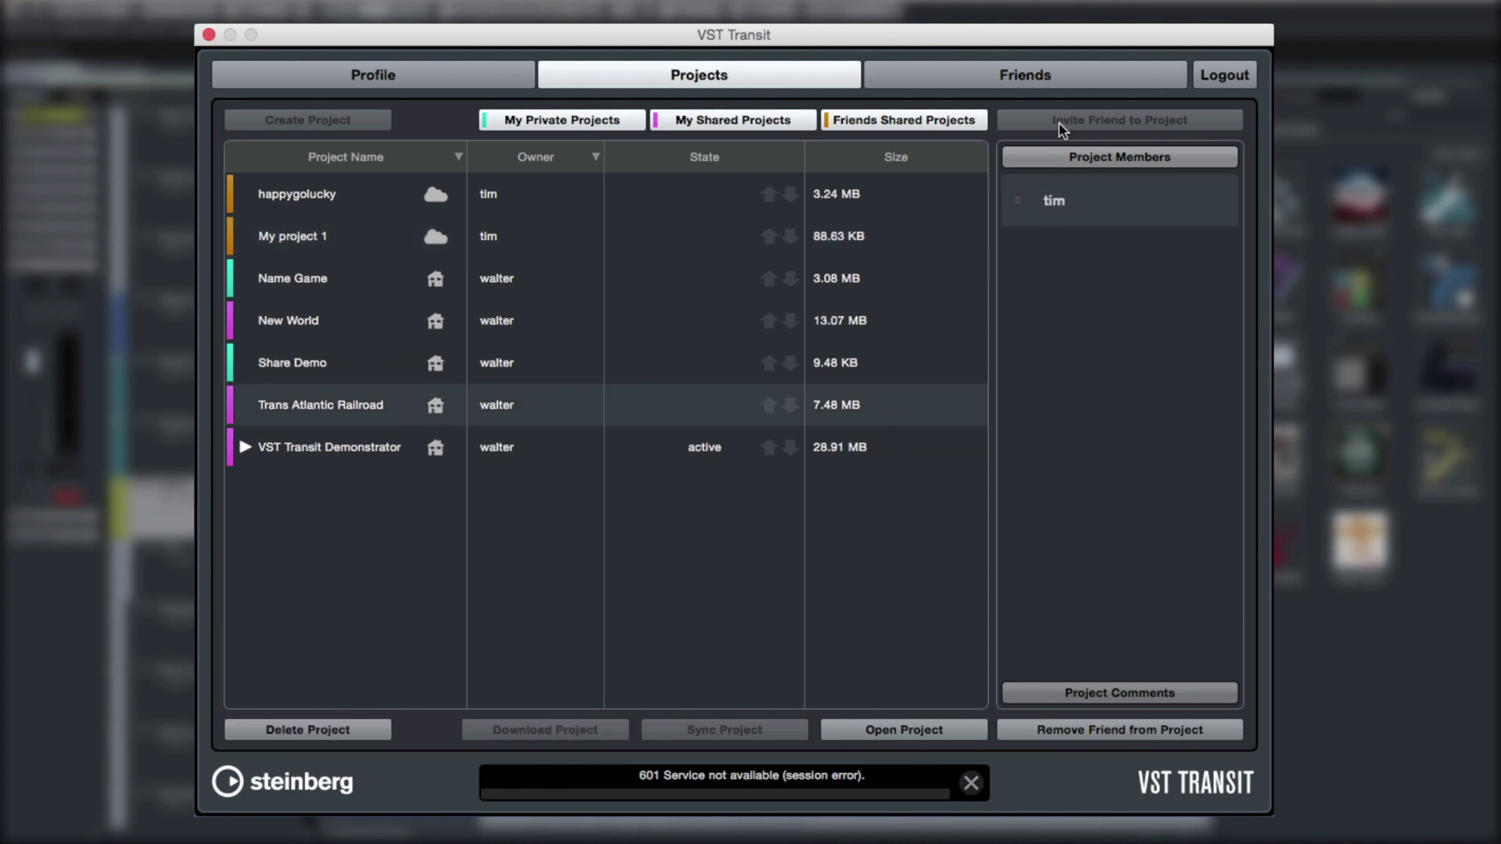
click(826, 348)
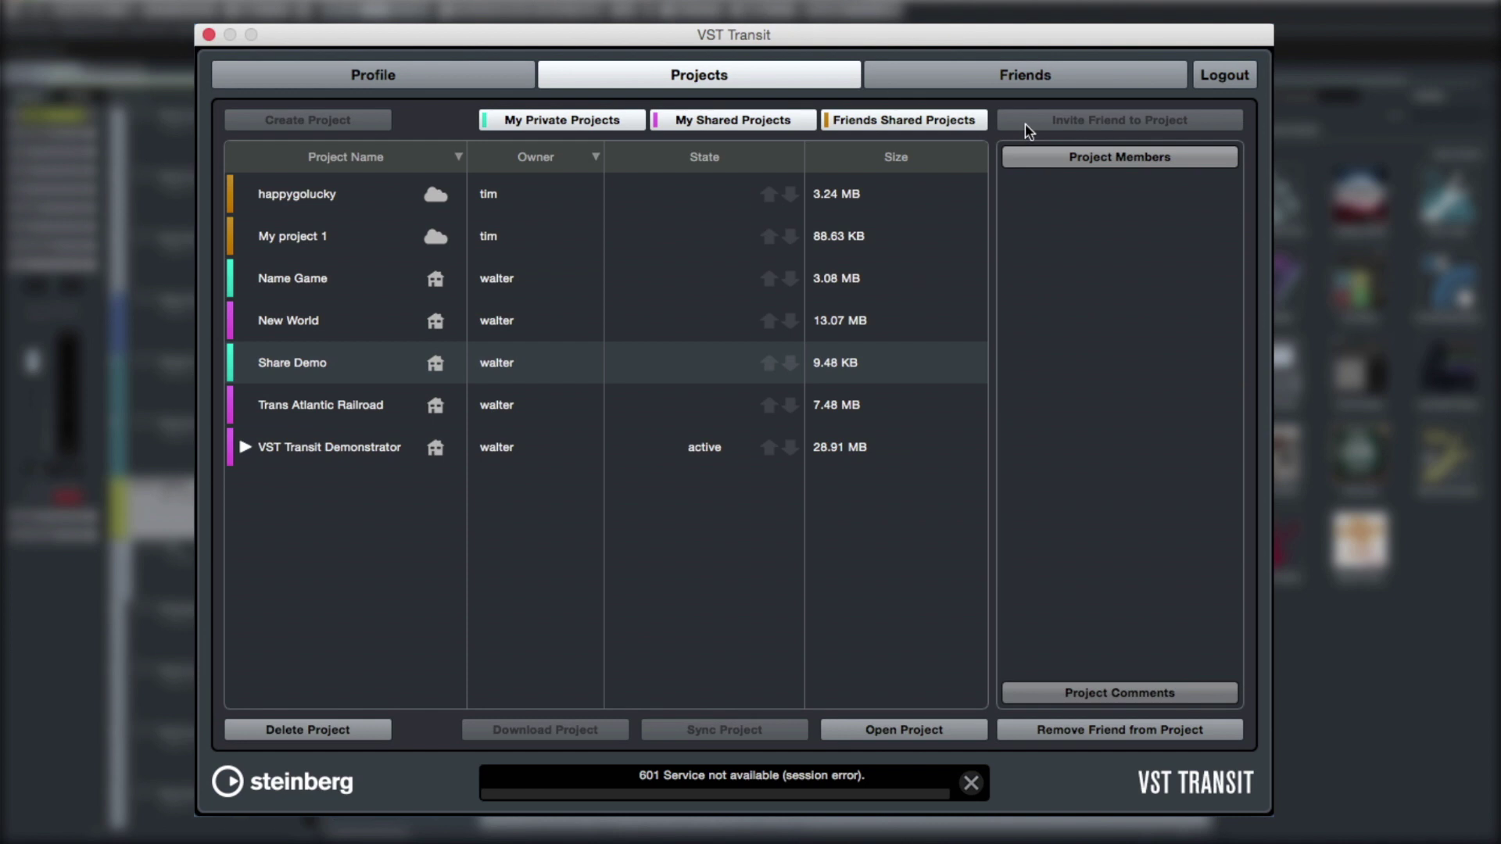
View a friend's profile, then browse seven other users' profile details in the all-users list
click(946, 74)
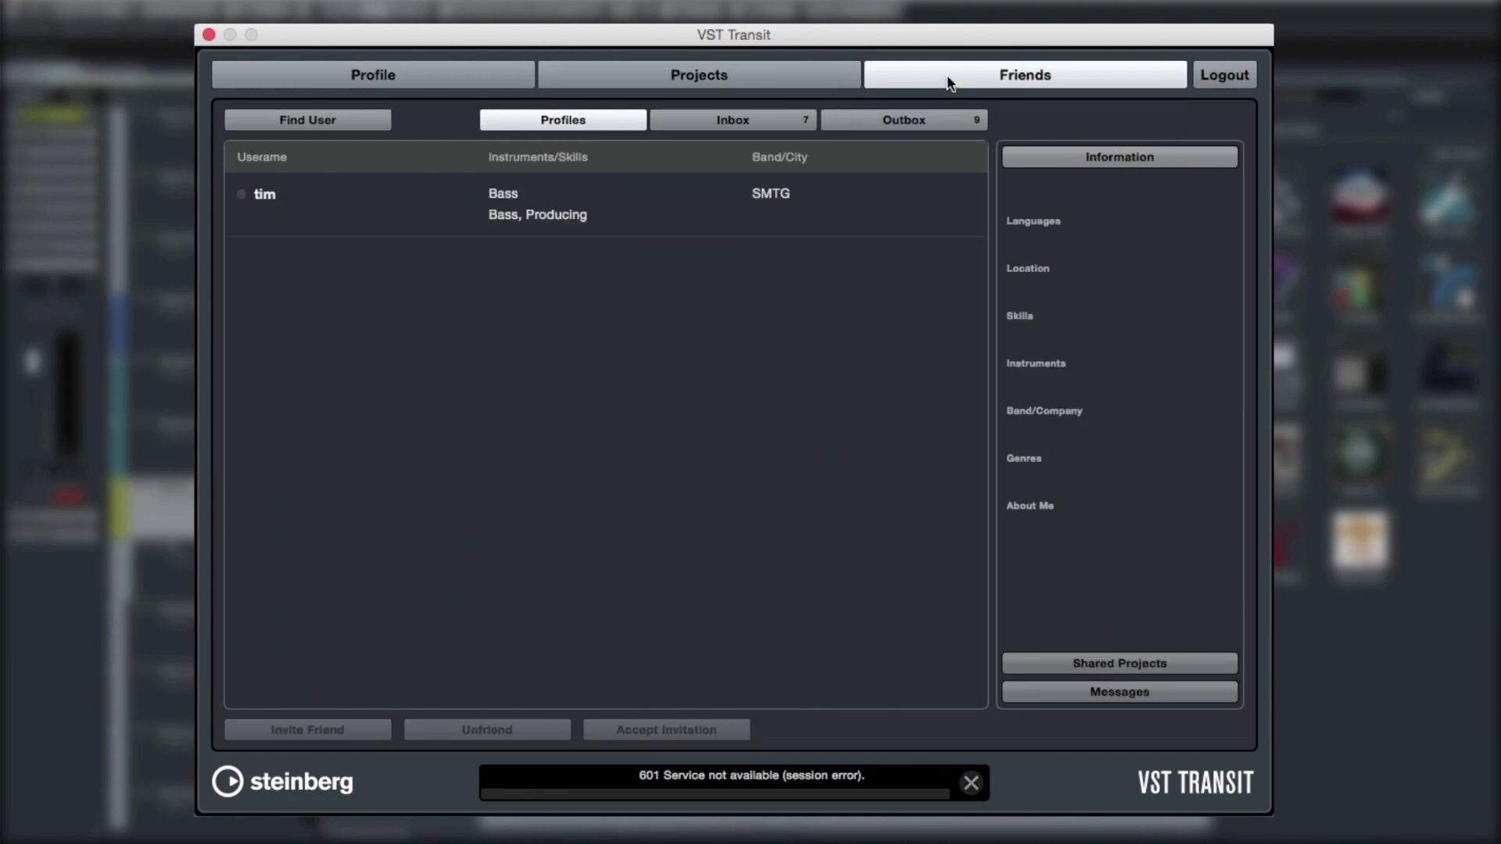
click(662, 224)
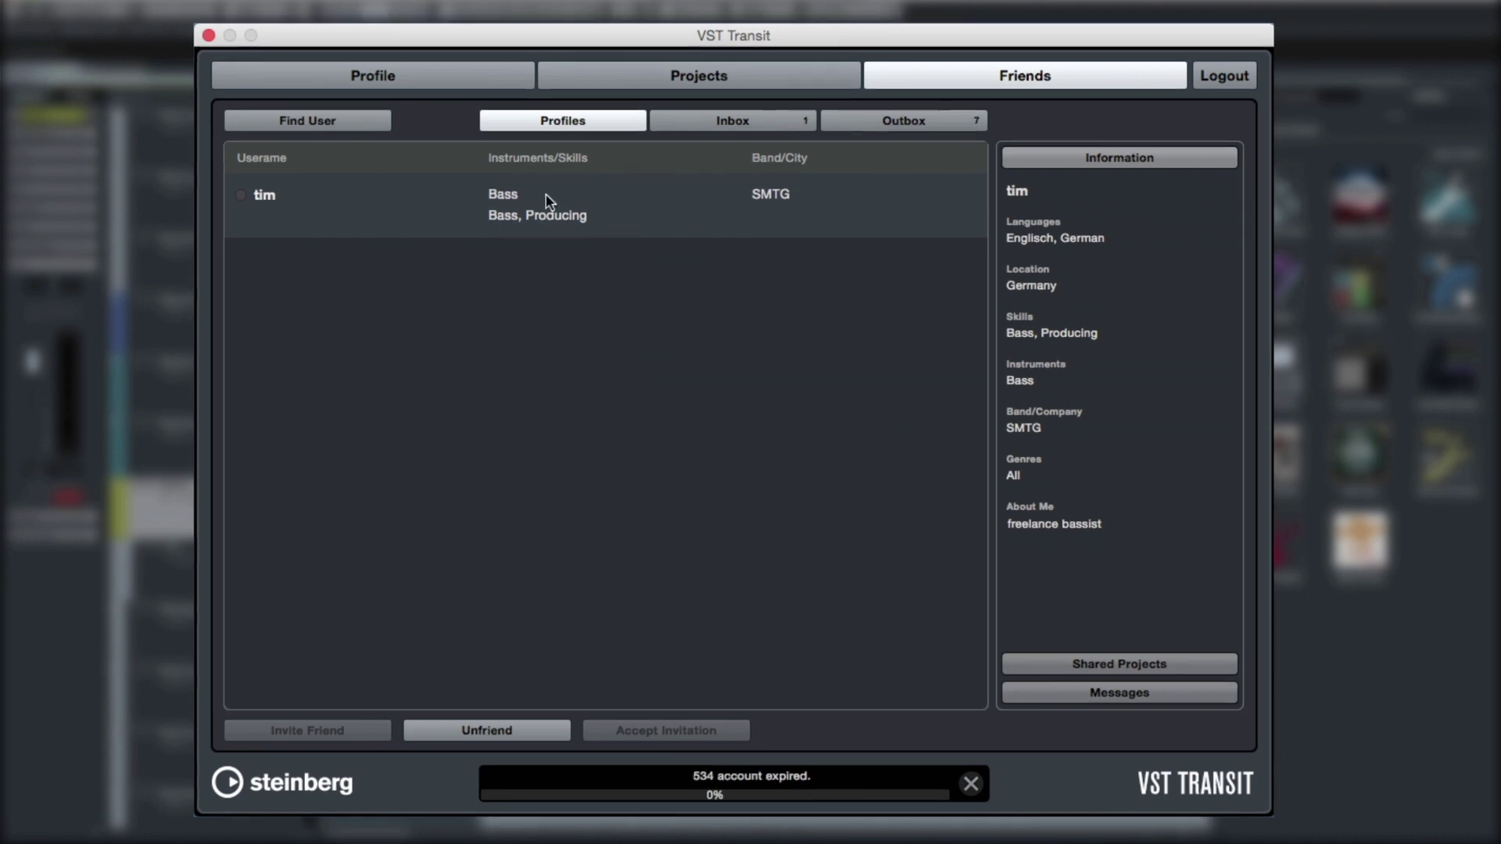
click(366, 118)
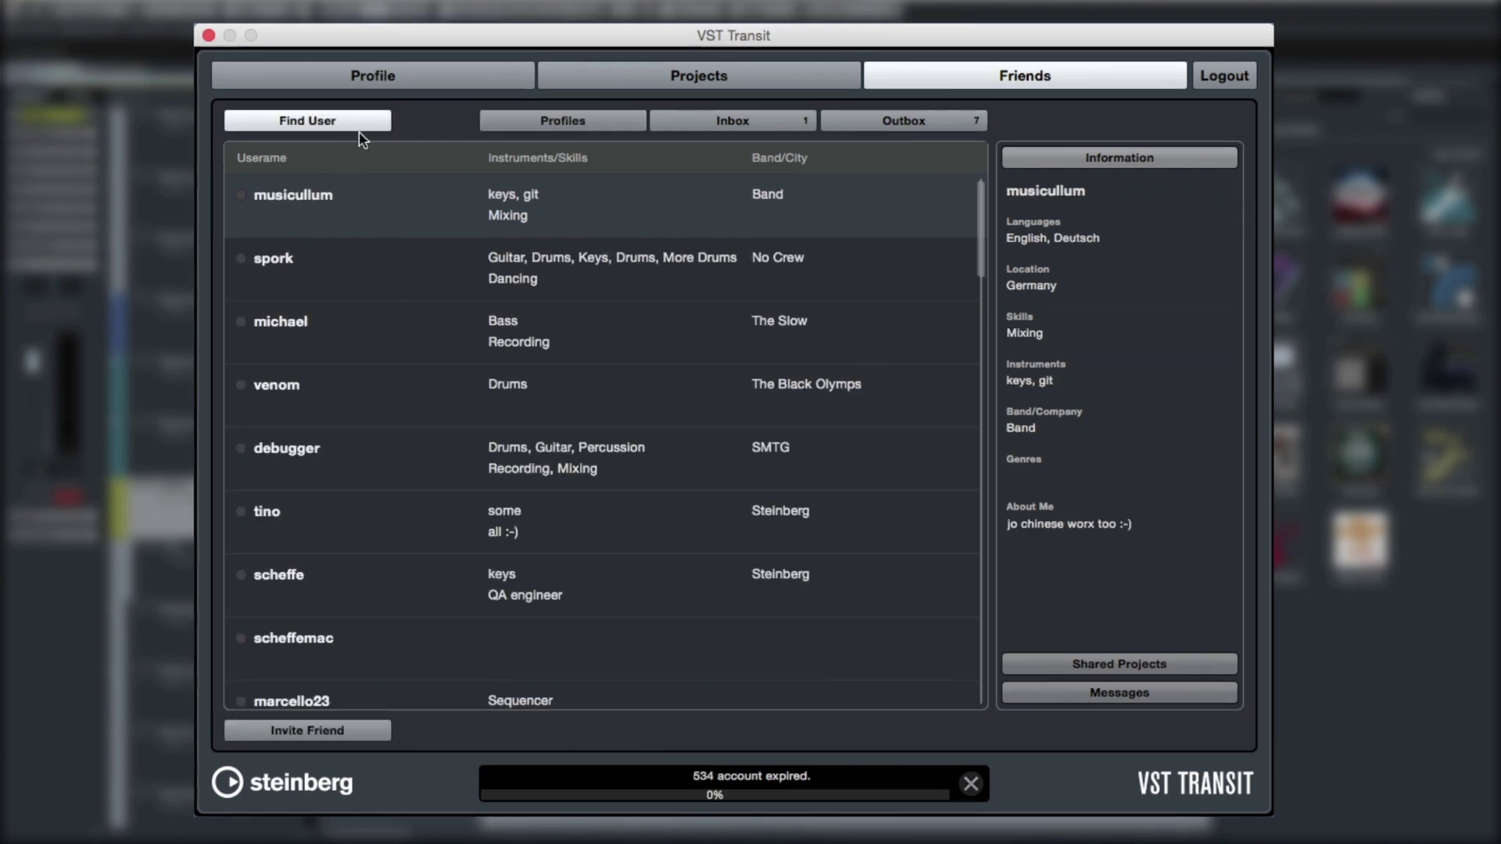
click(349, 278)
click(344, 333)
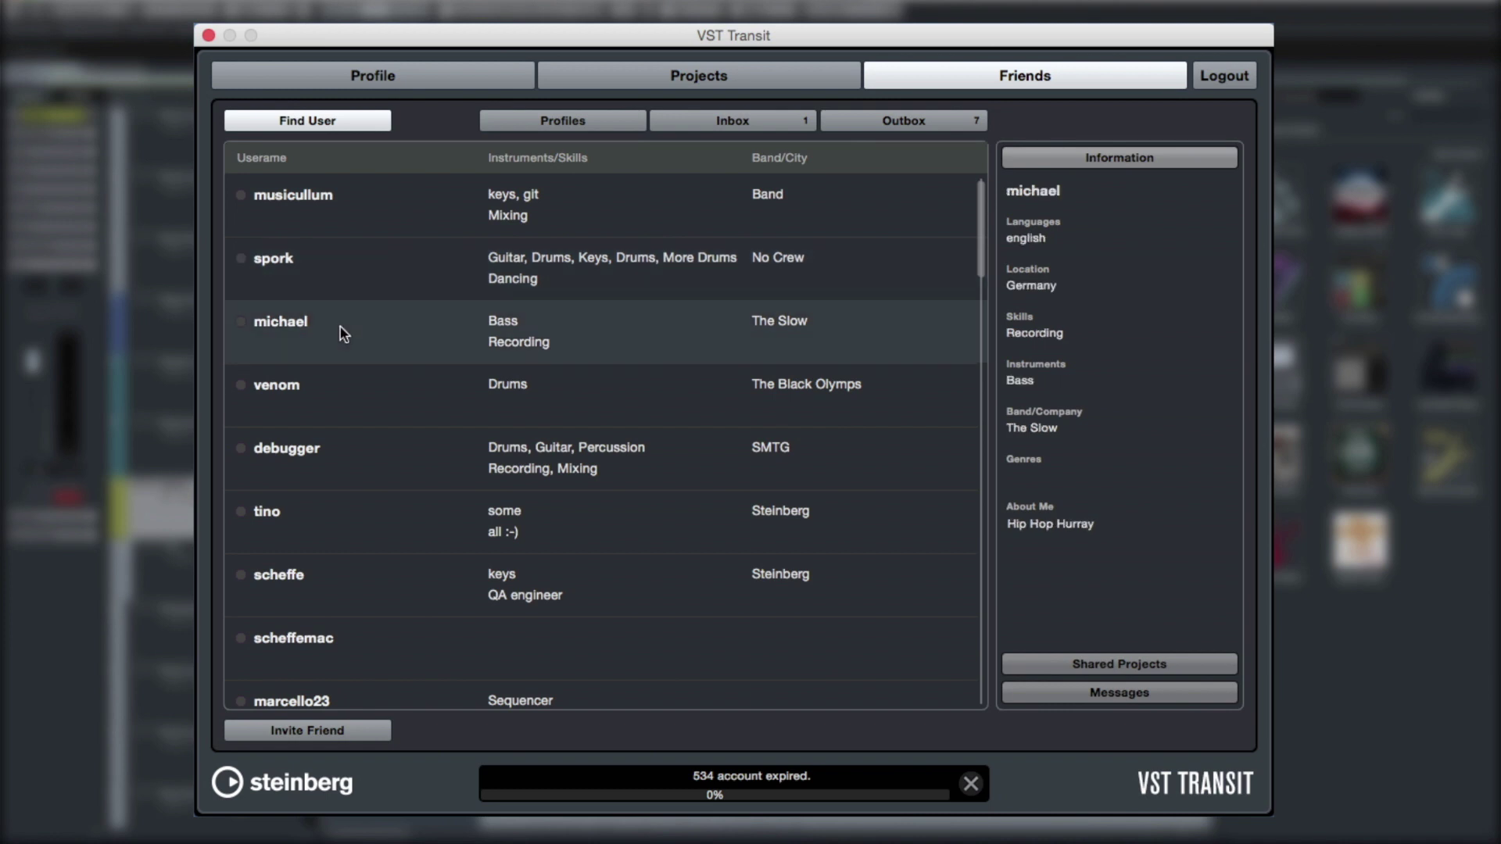
click(409, 410)
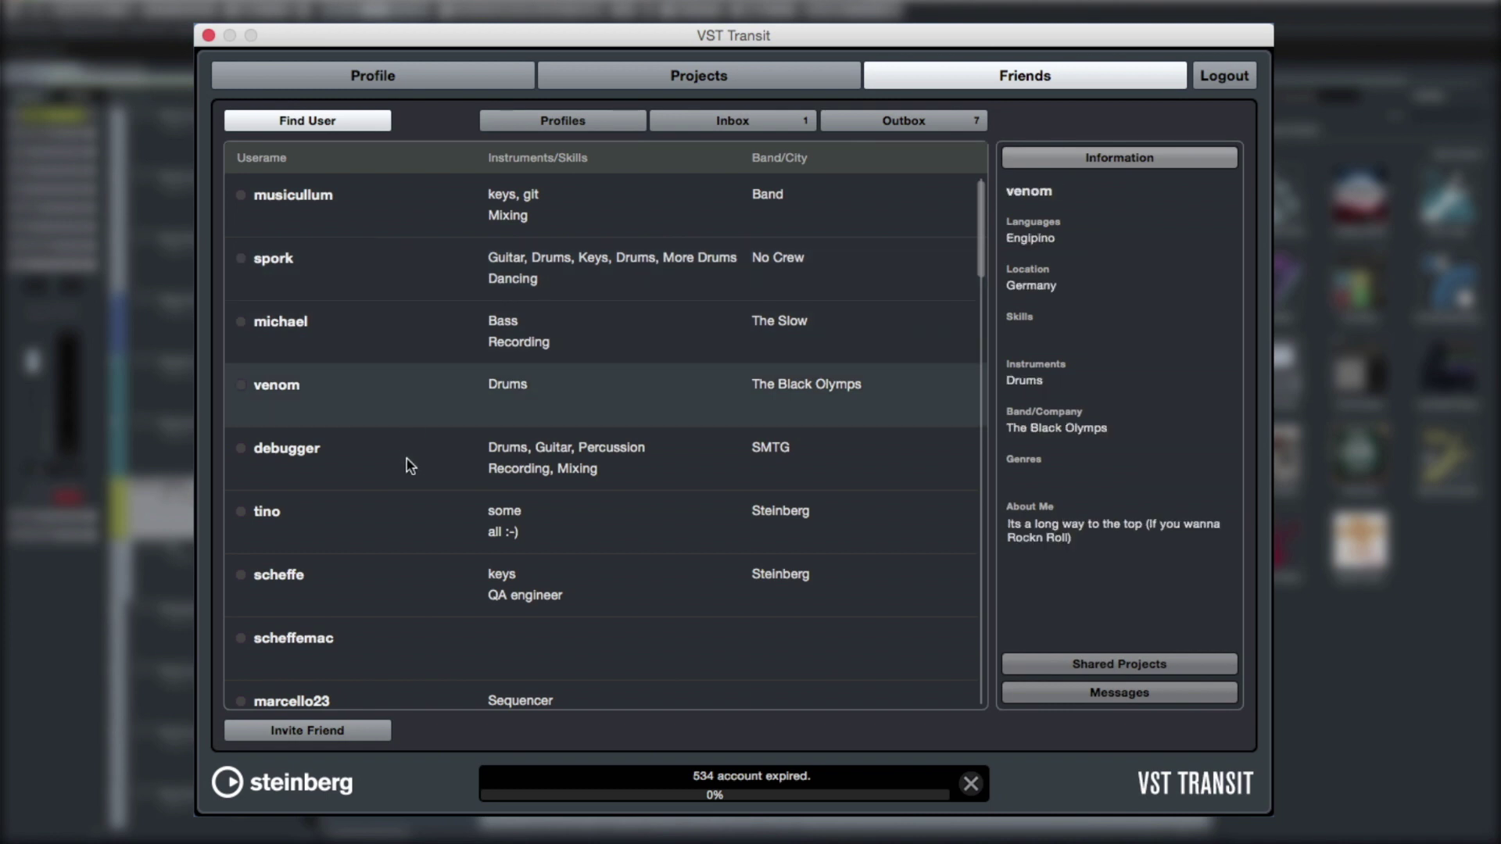
click(409, 466)
click(406, 508)
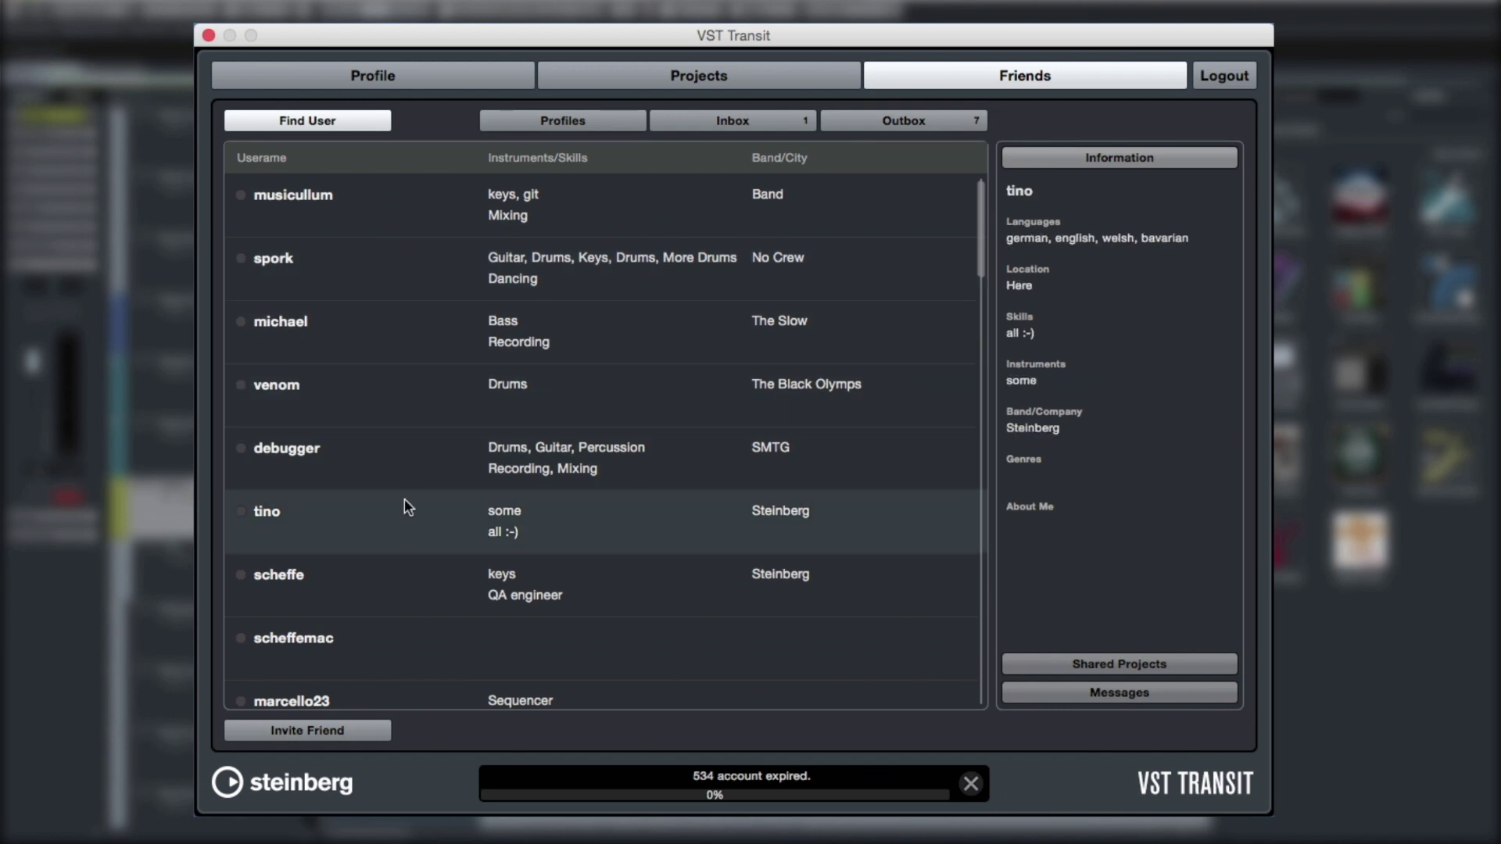
click(413, 607)
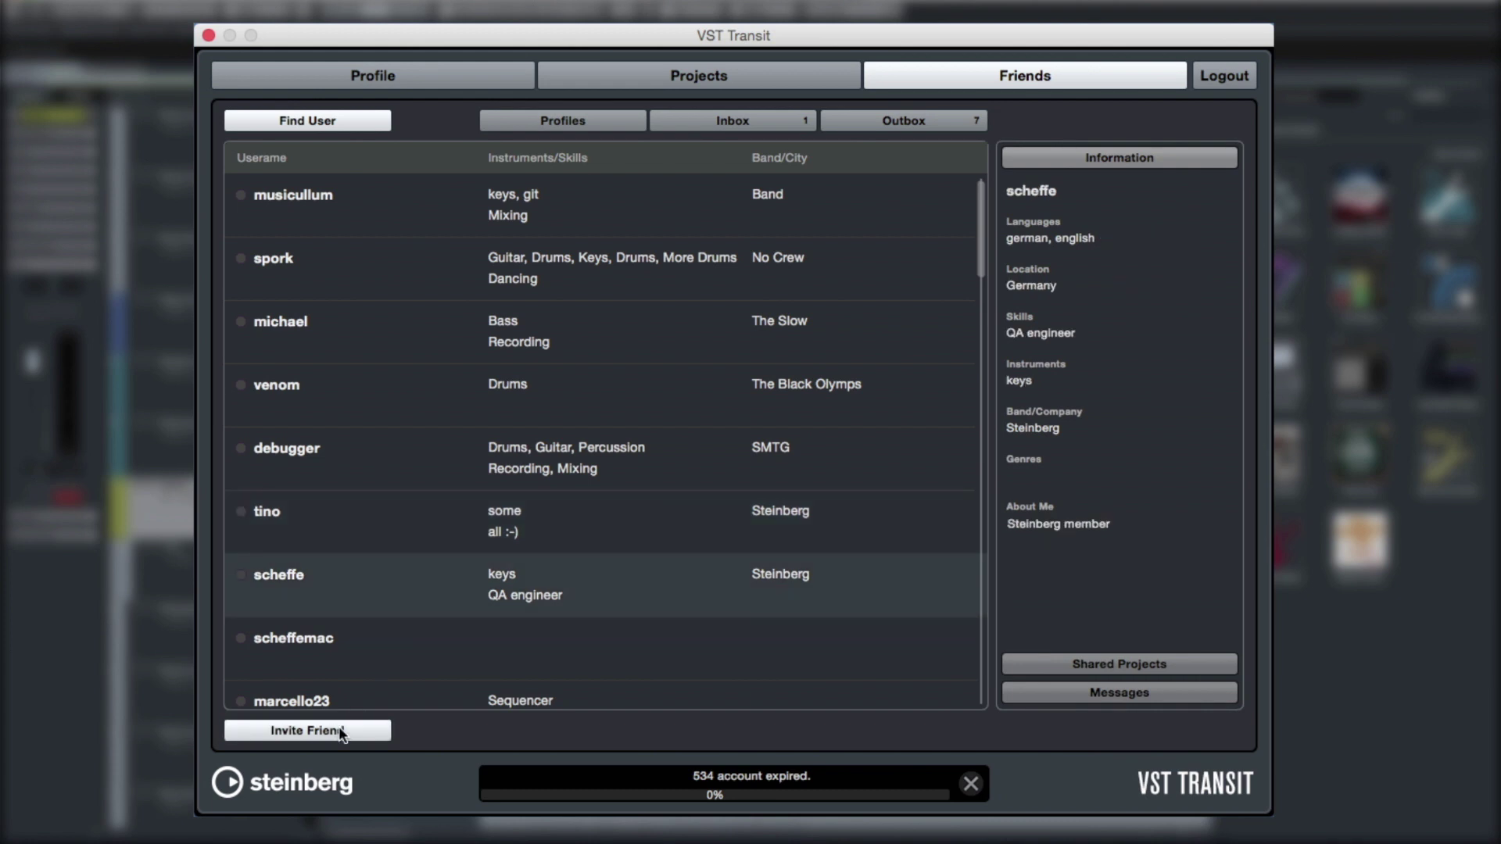
Send the chosen user a friend invitation with the message 'Hi'
click(307, 730)
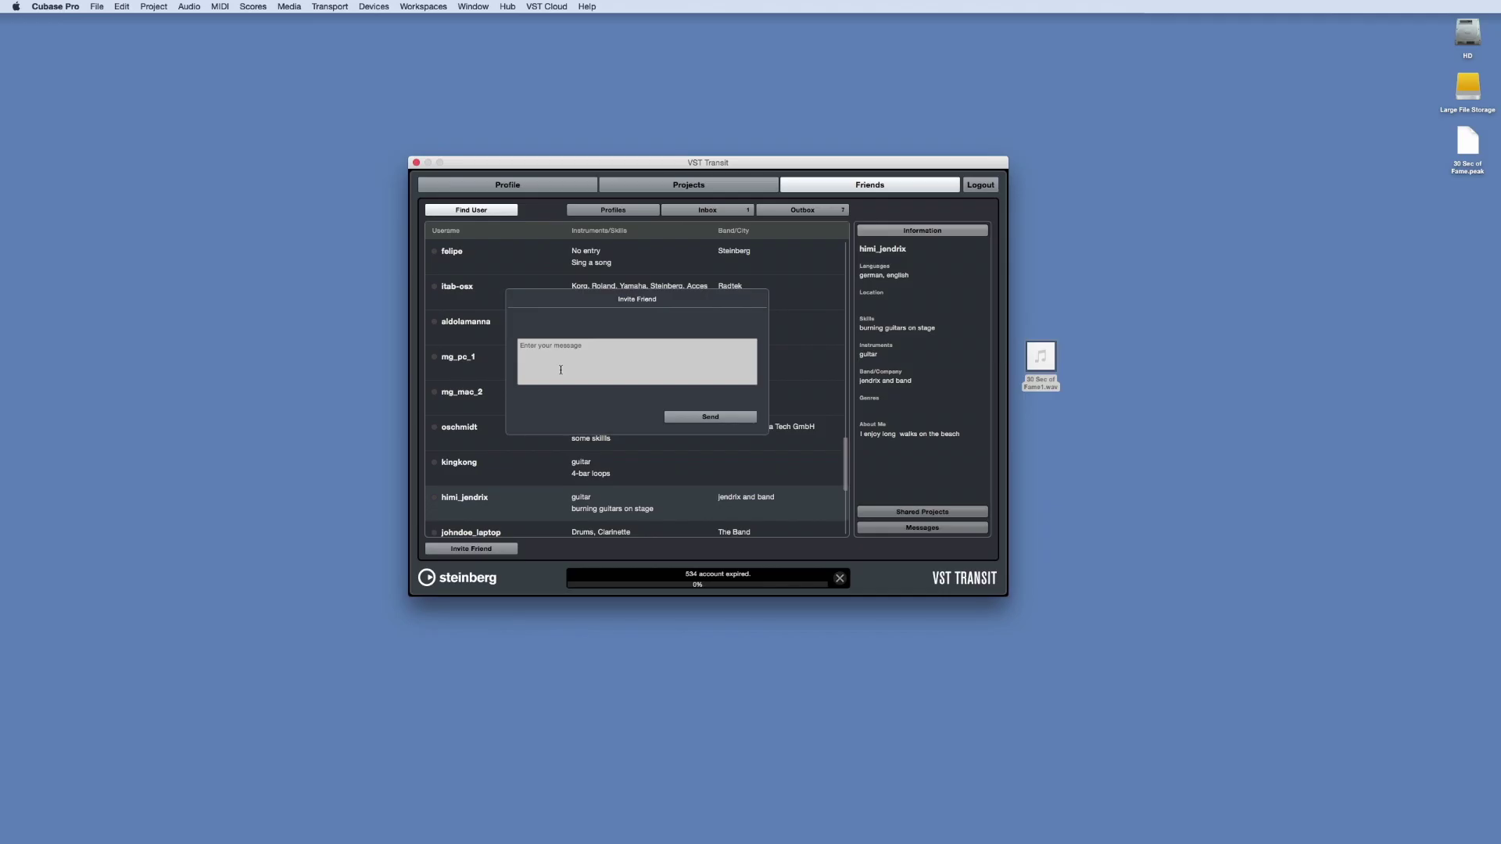
text(Hi!)
click(665, 418)
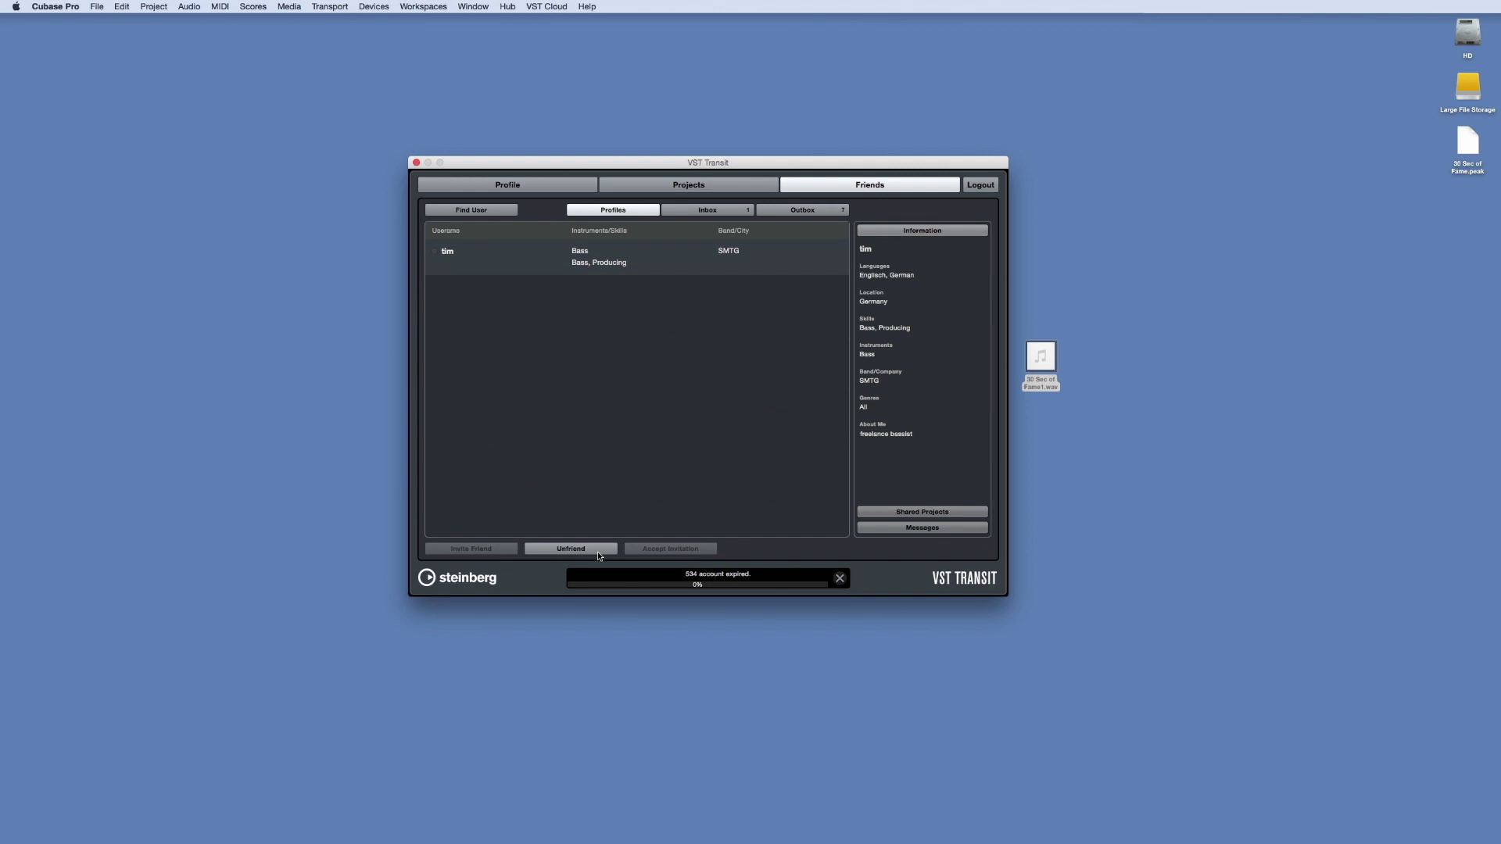
Check the incoming friend request and the Outbox, viewing each friend's profile details
click(709, 211)
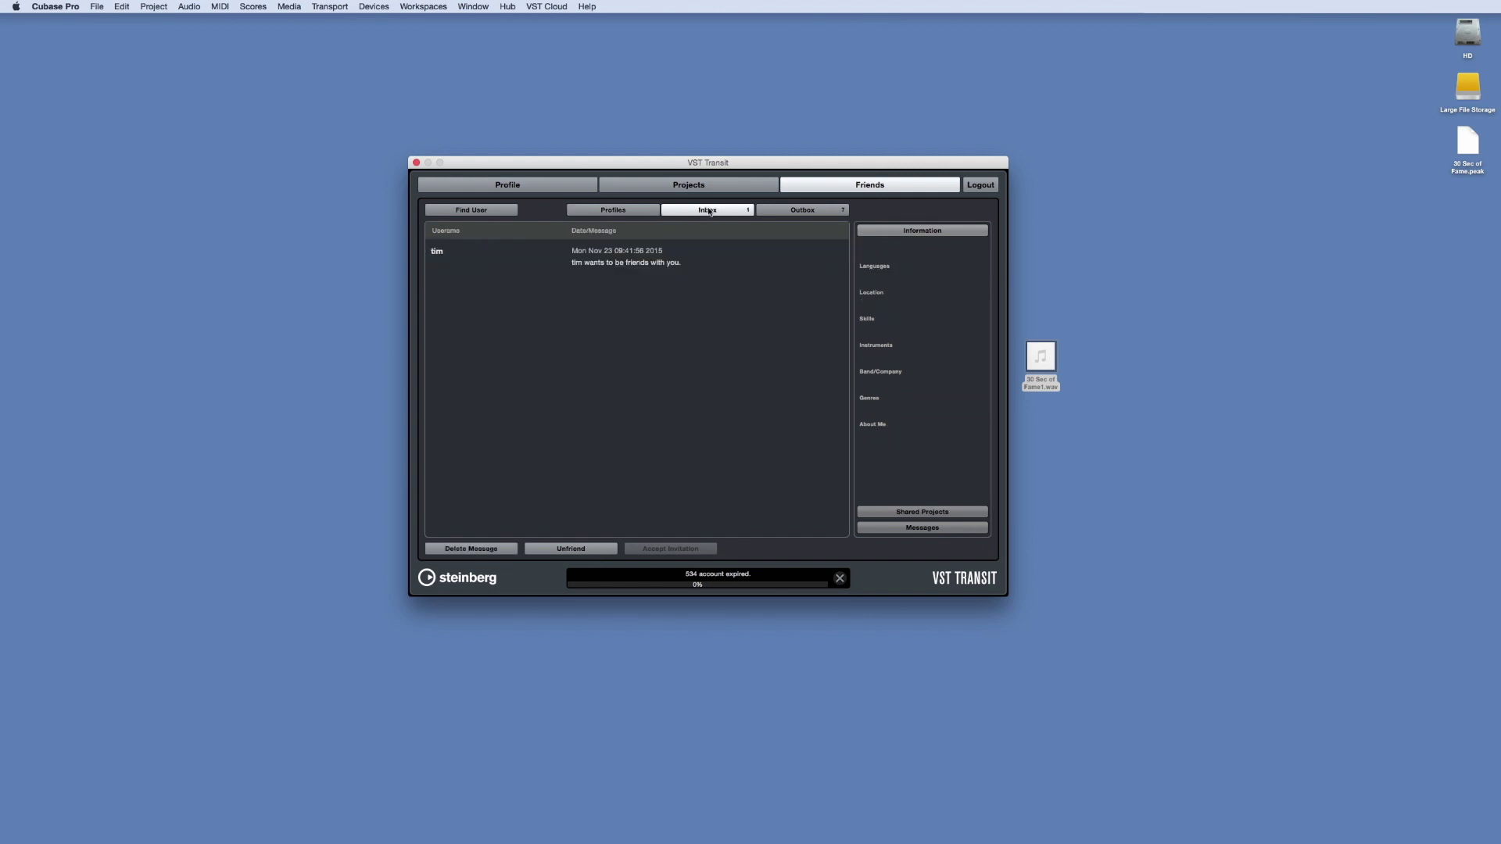
click(707, 251)
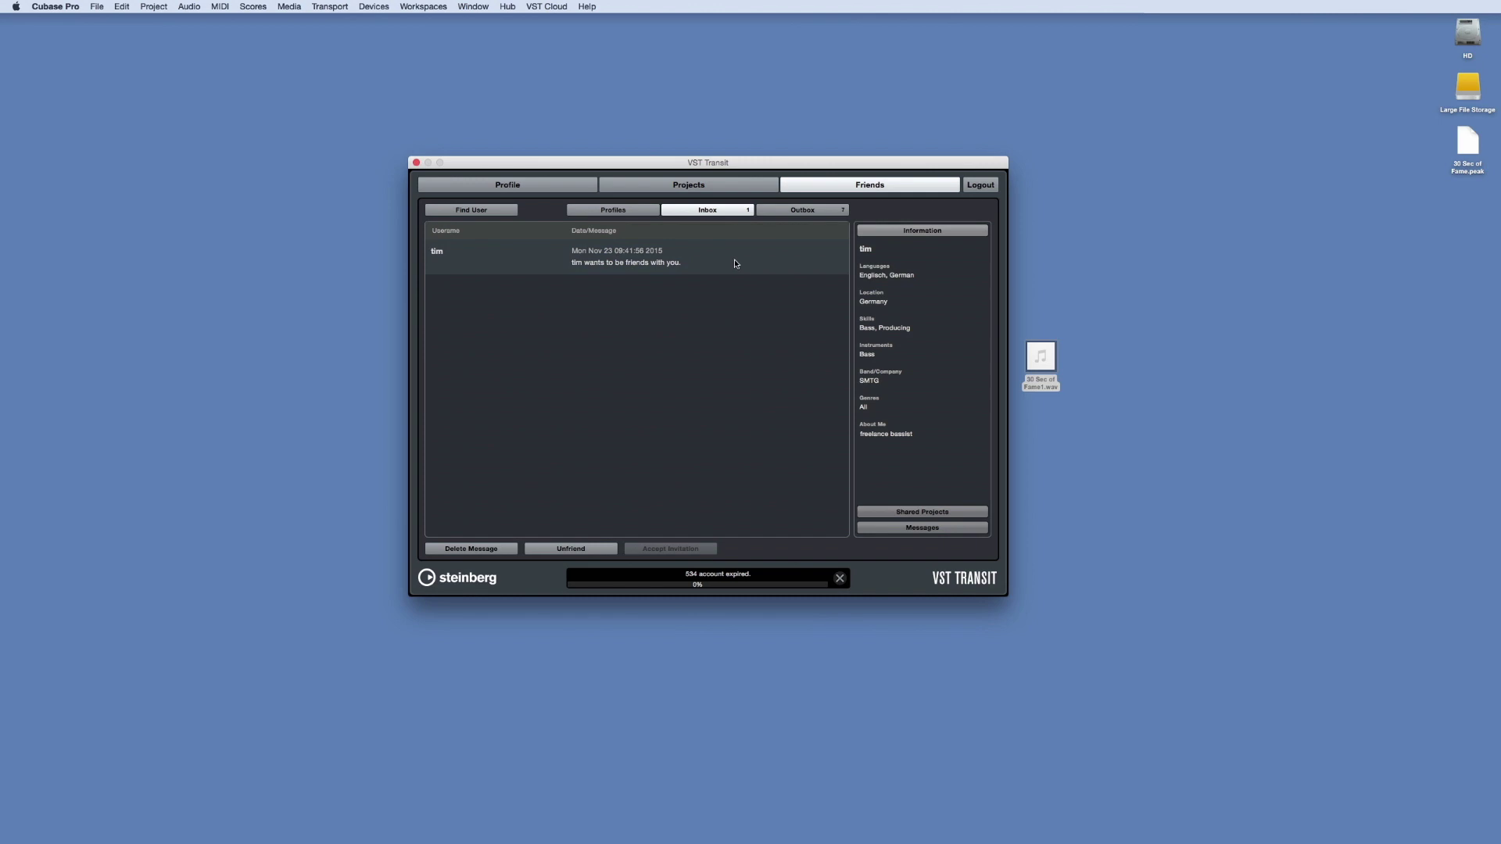
click(782, 210)
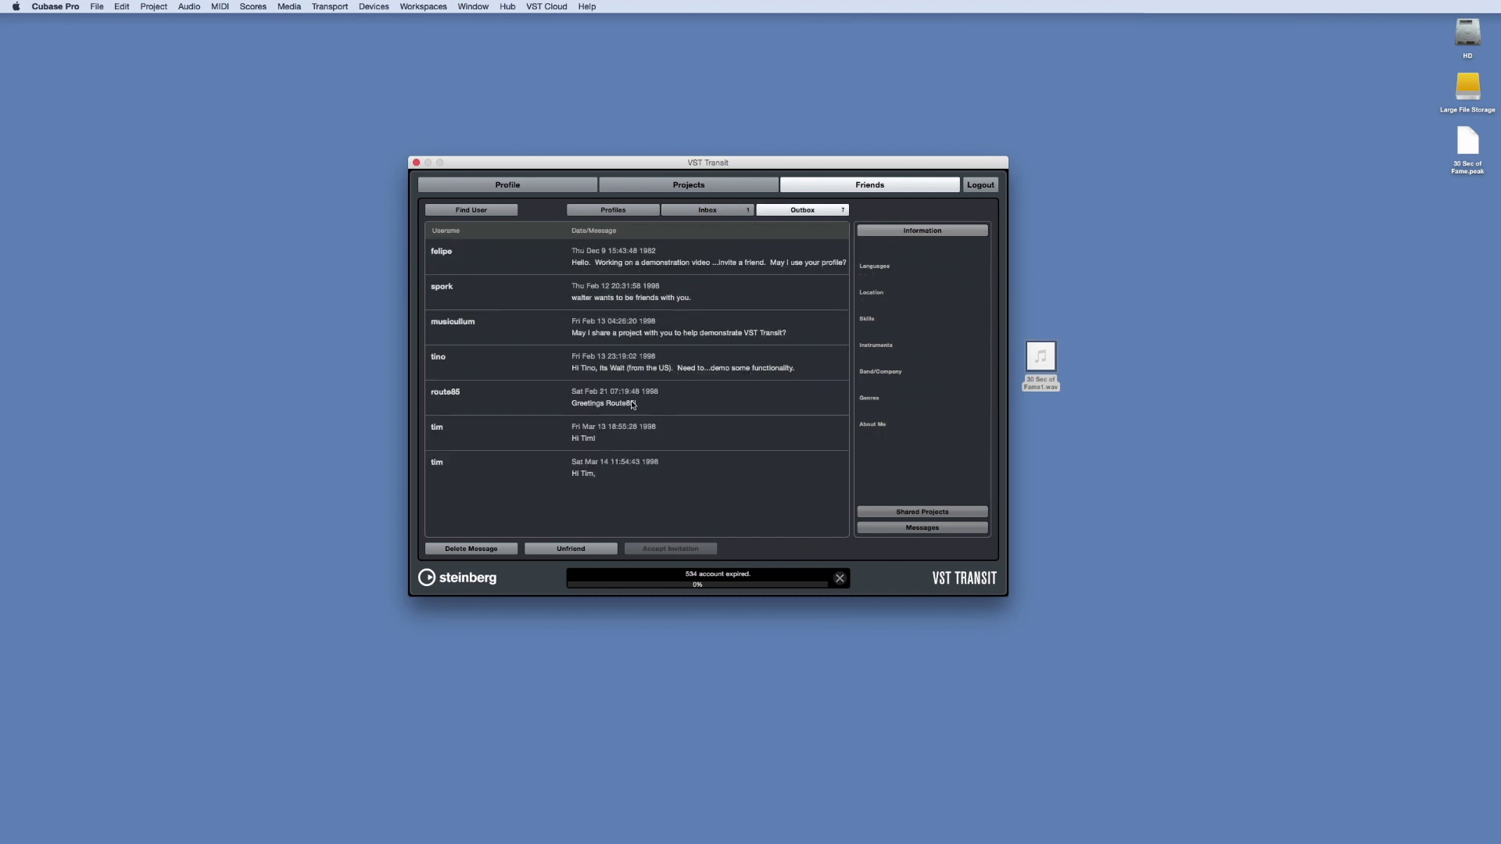
click(650, 428)
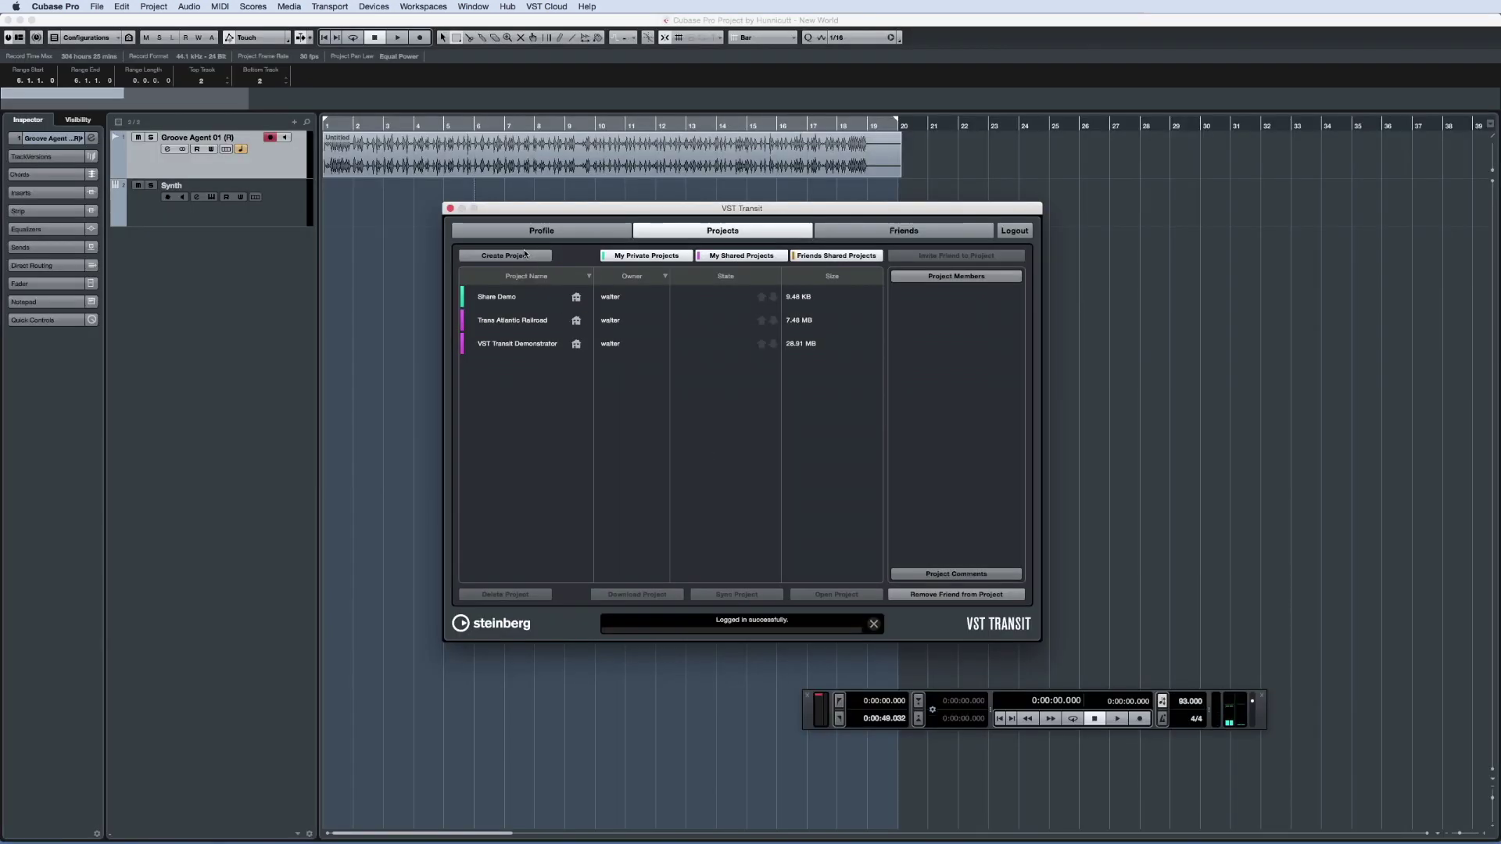
Put the open song online as New World and hide five VST Transit Demonstrator tracks
click(519, 258)
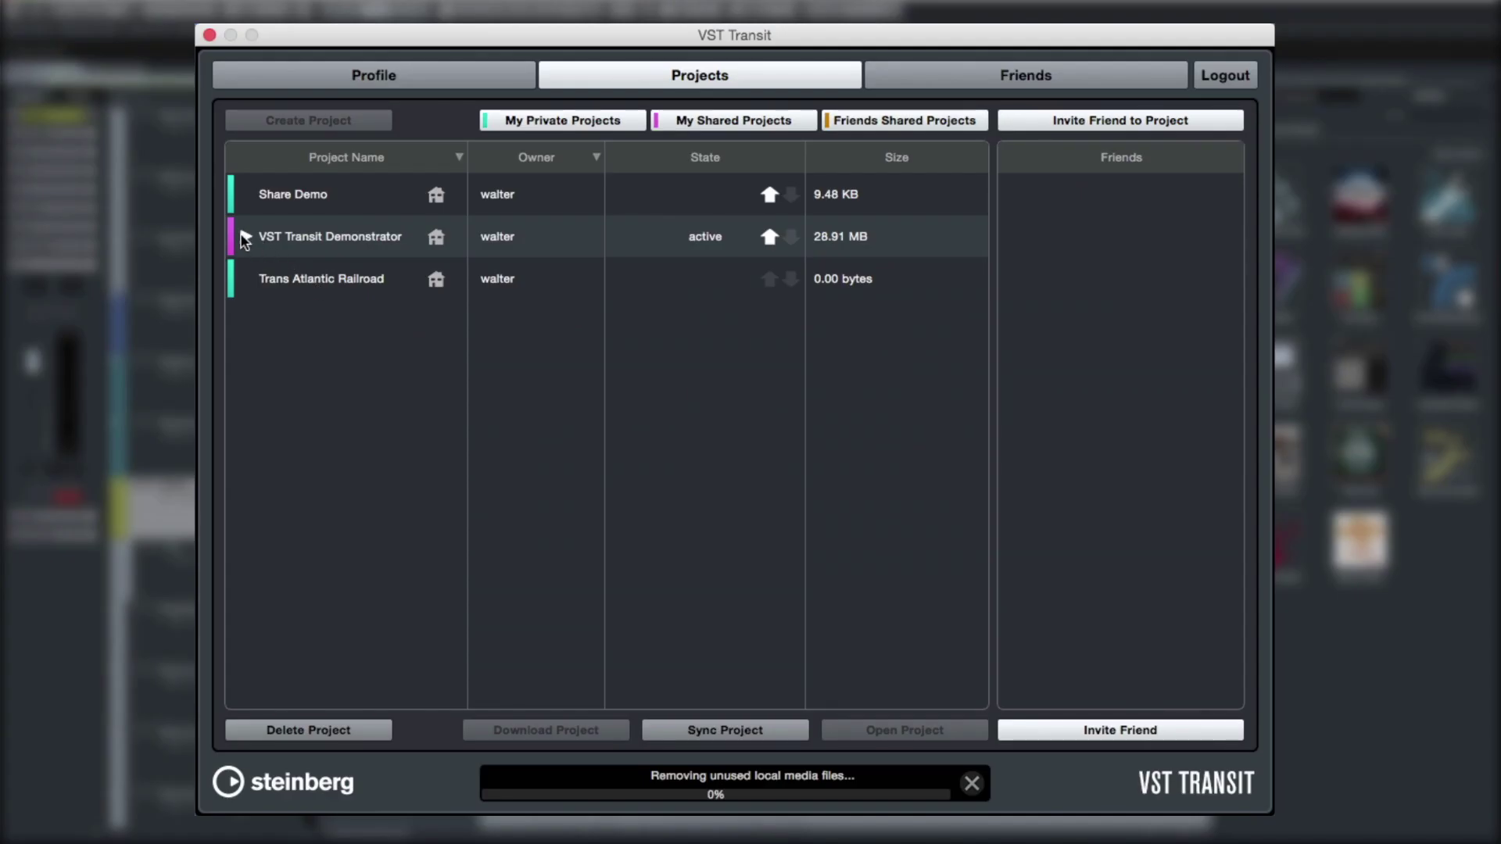
click(246, 236)
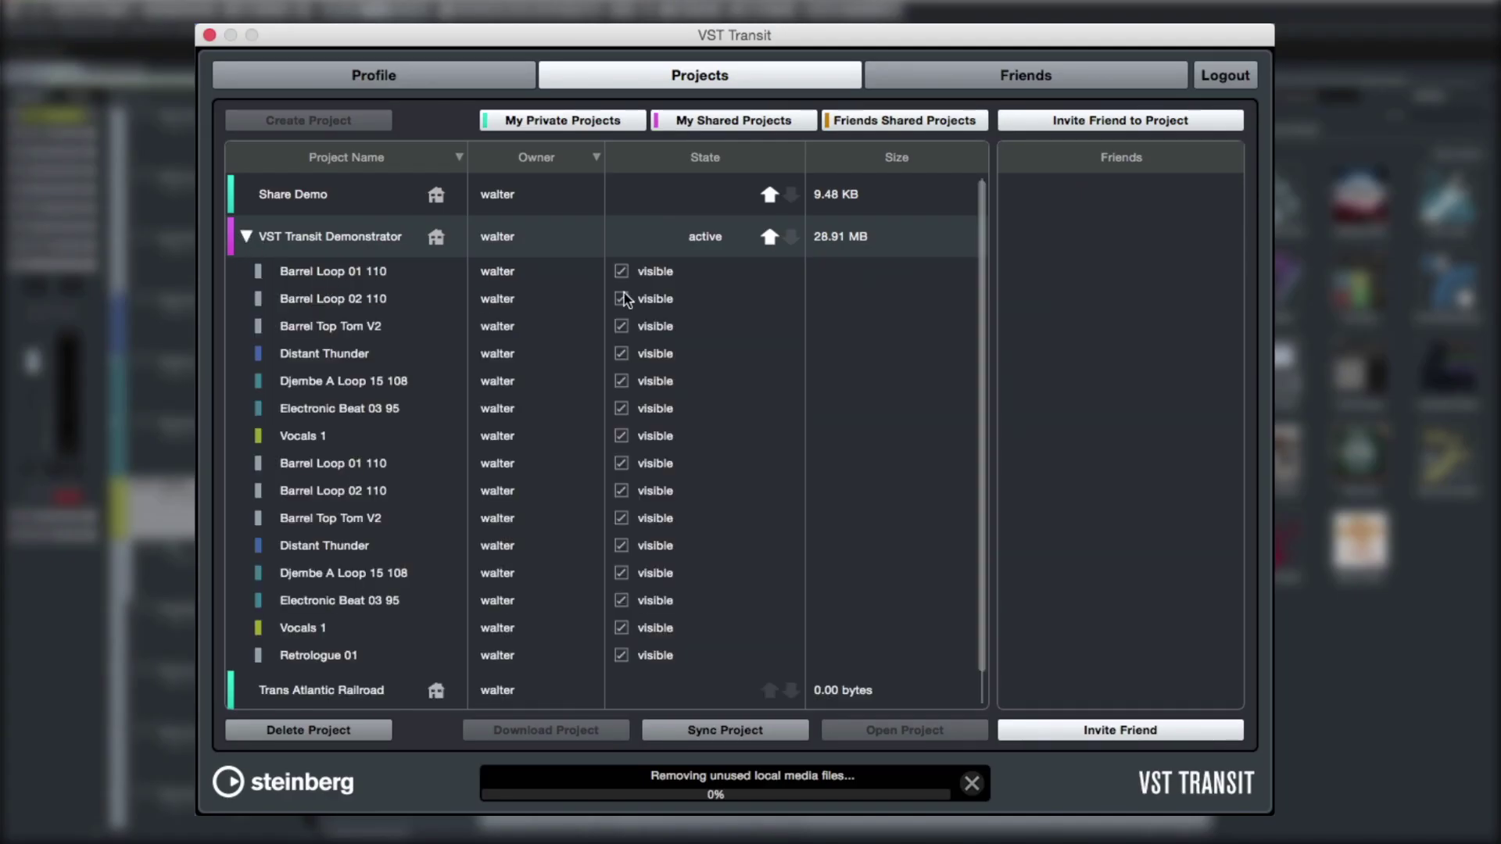
click(621, 271)
click(622, 381)
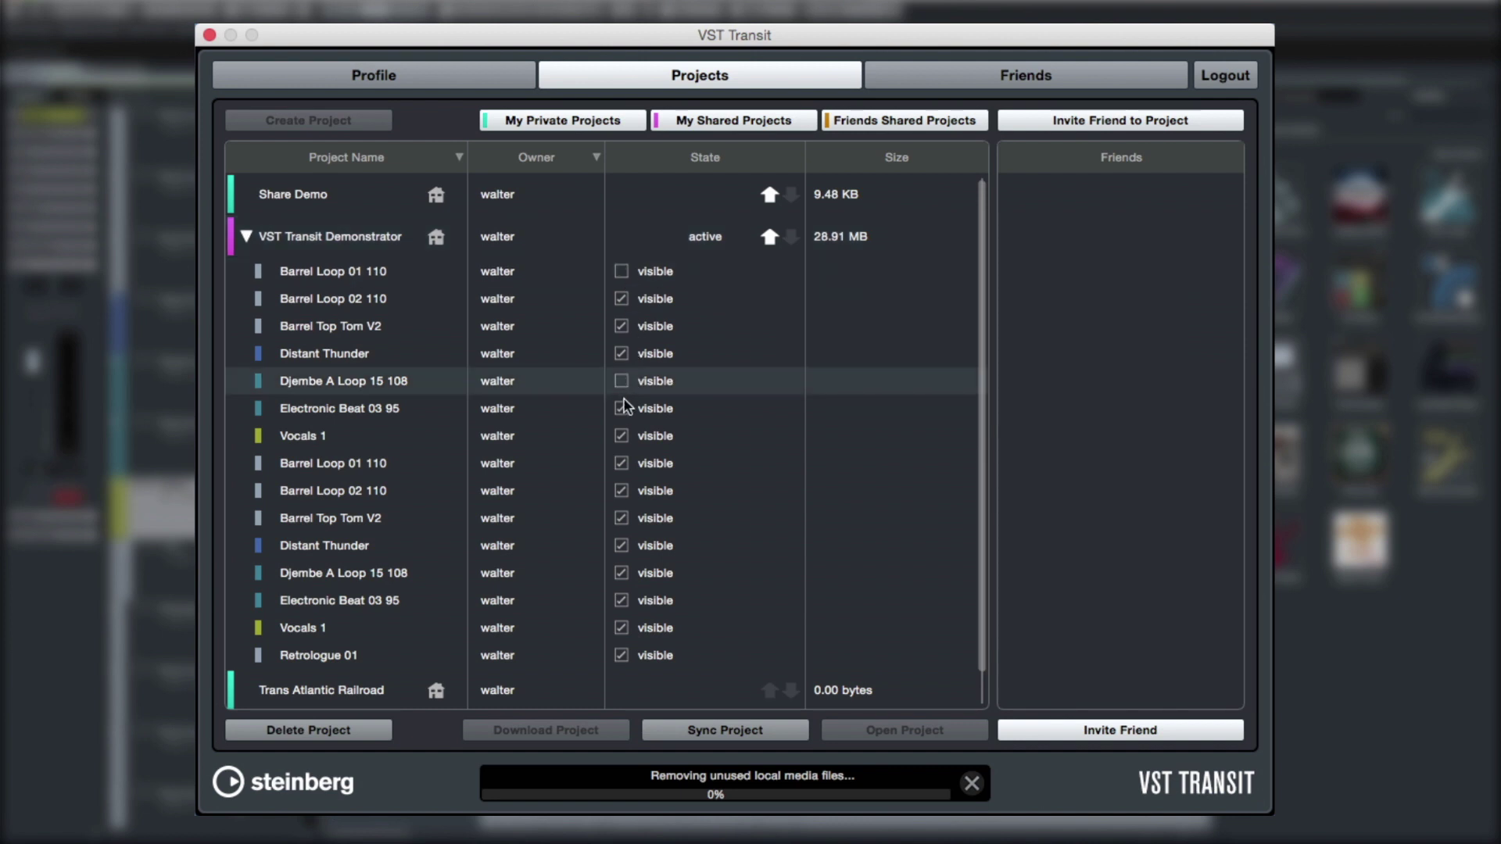
click(621, 408)
click(622, 519)
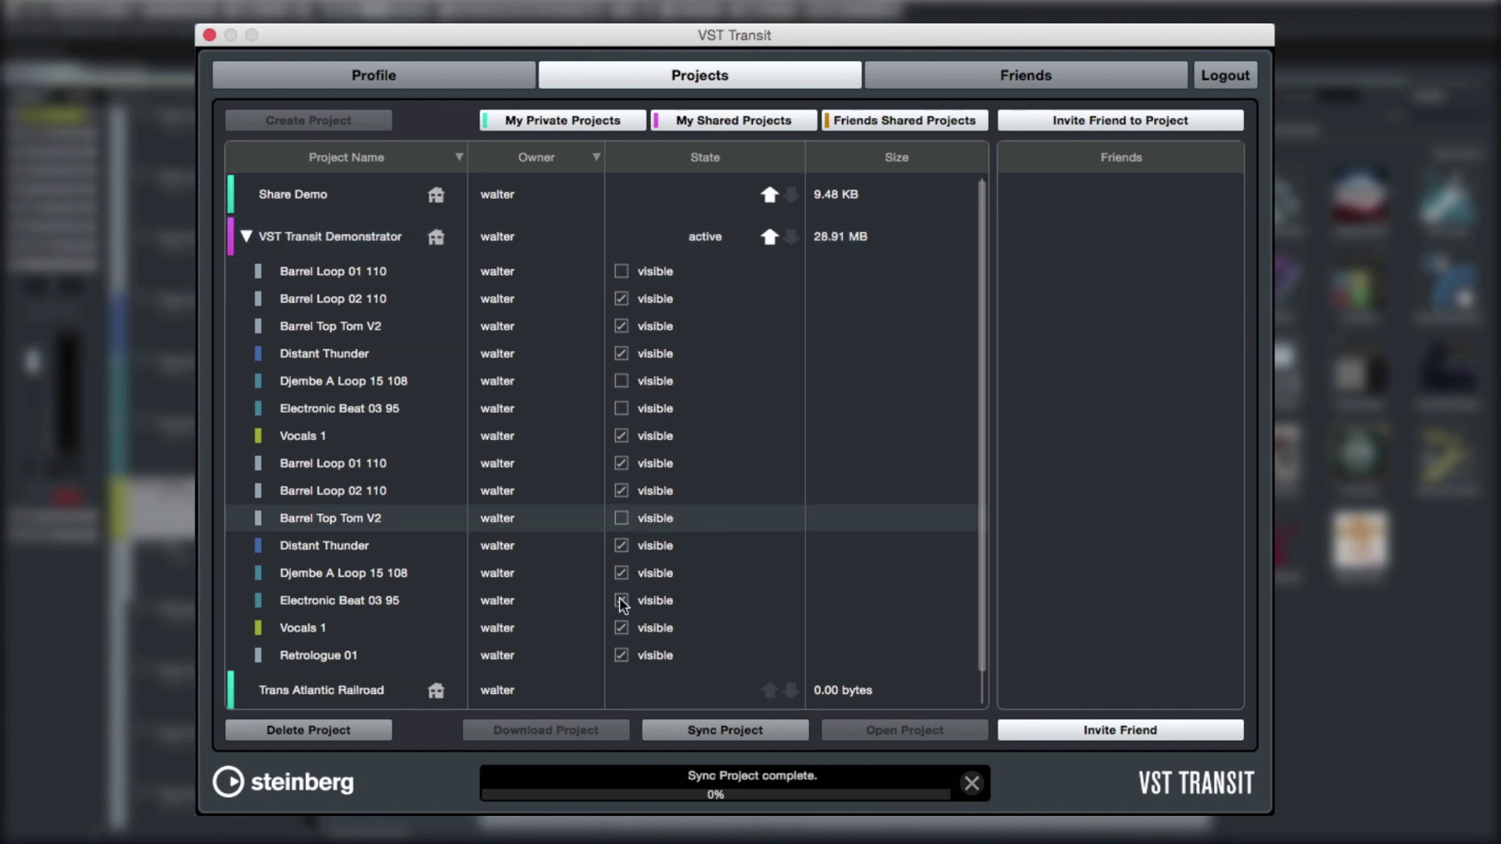
click(621, 600)
click(852, 438)
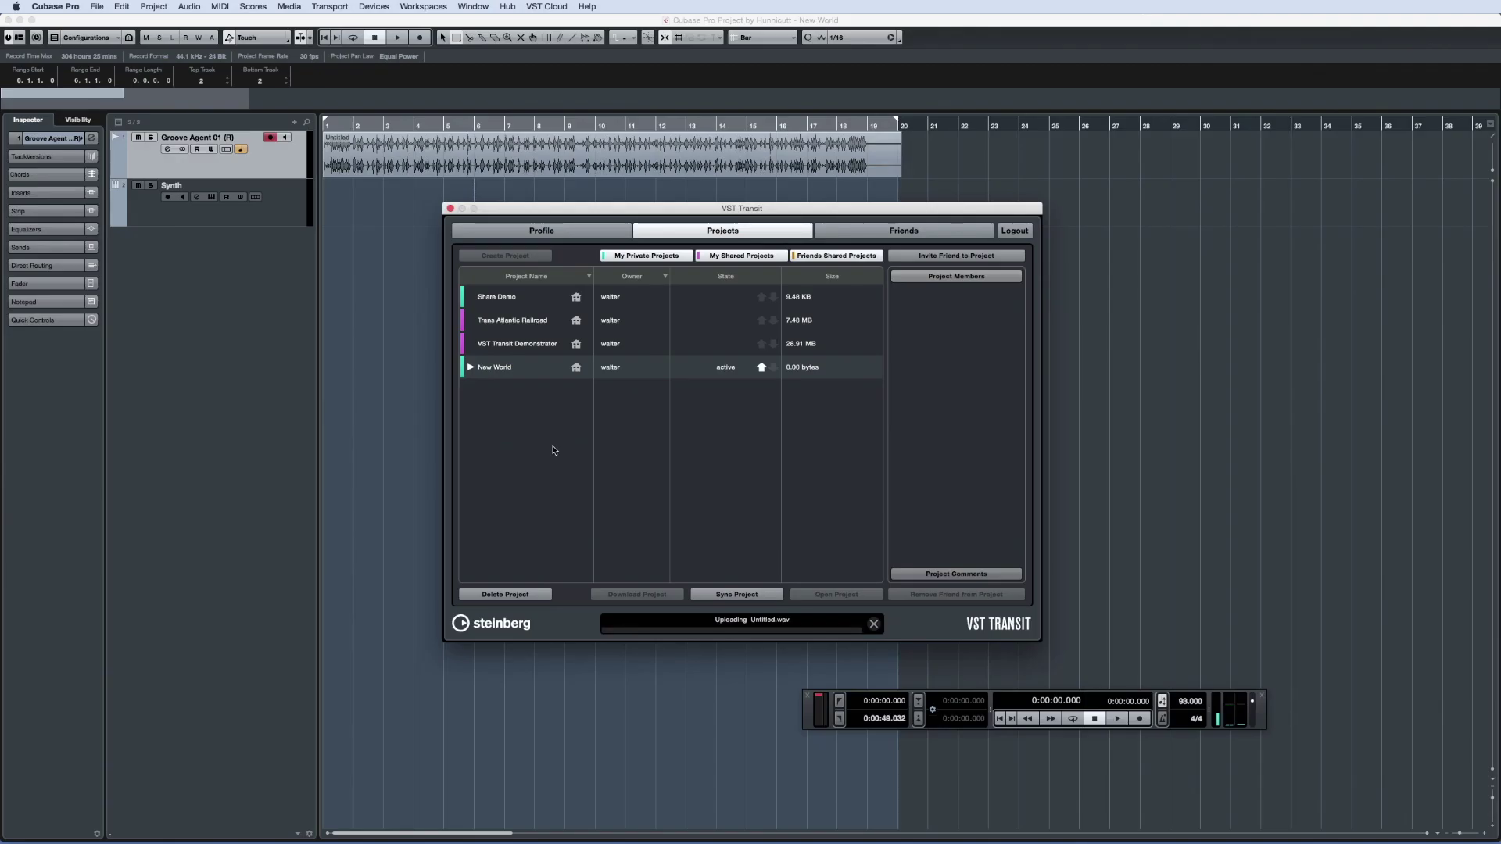
Invite a friend to New World with a message asking them to contribute some bass
click(945, 257)
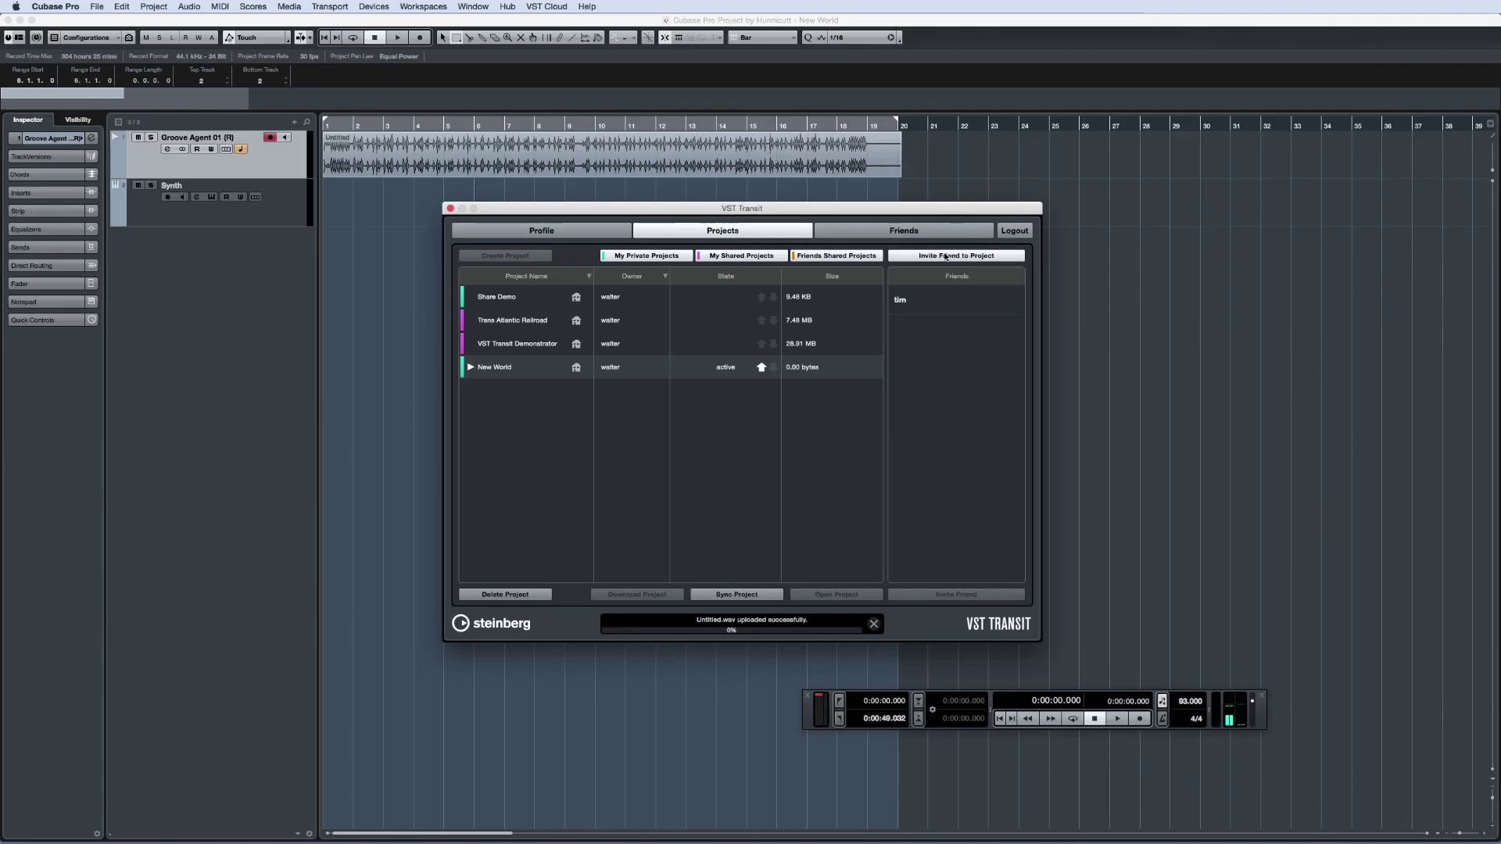
click(924, 305)
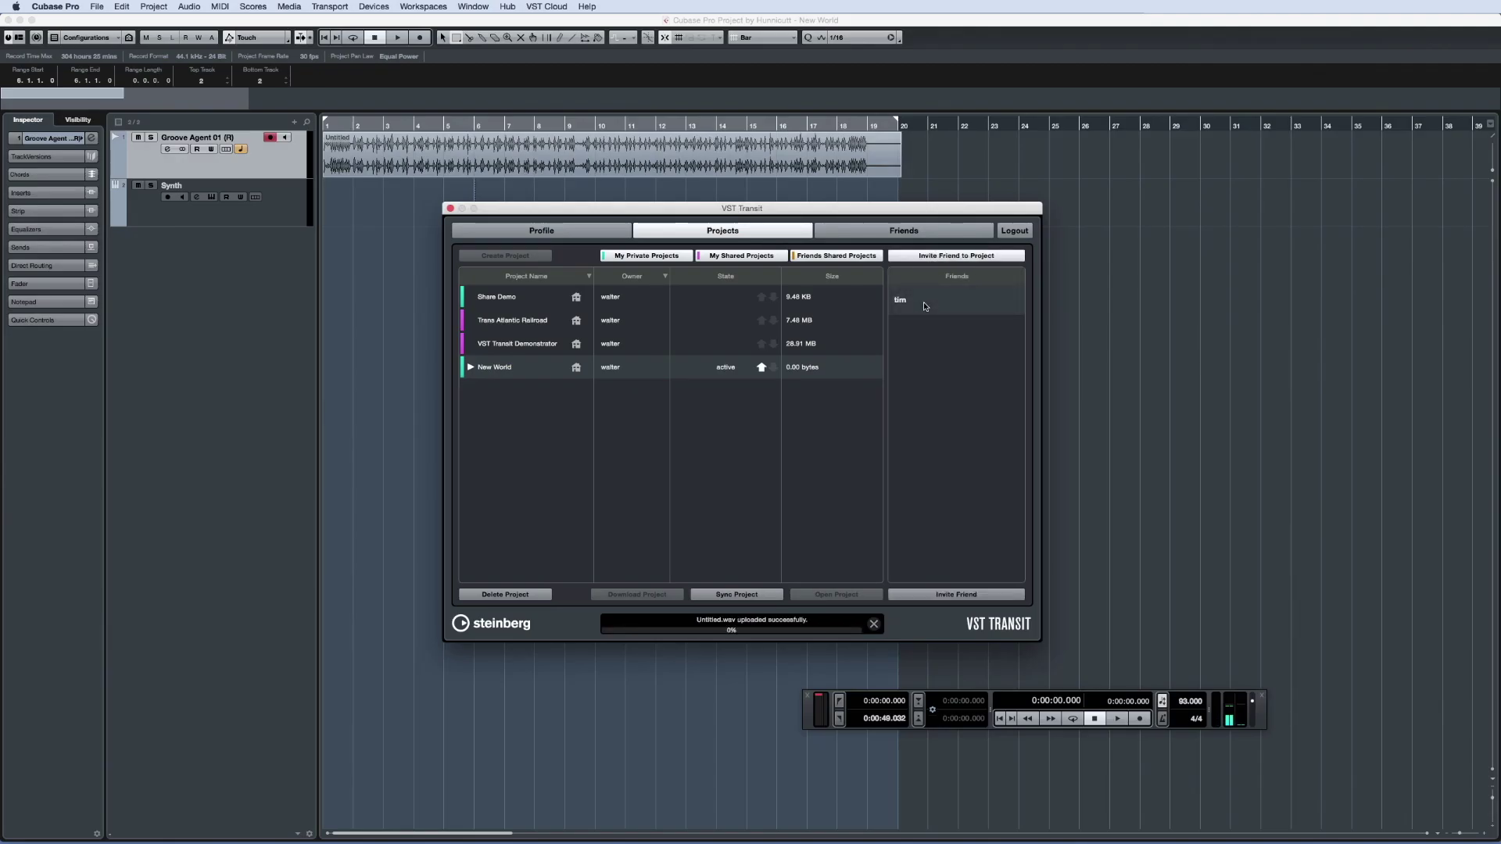
click(941, 595)
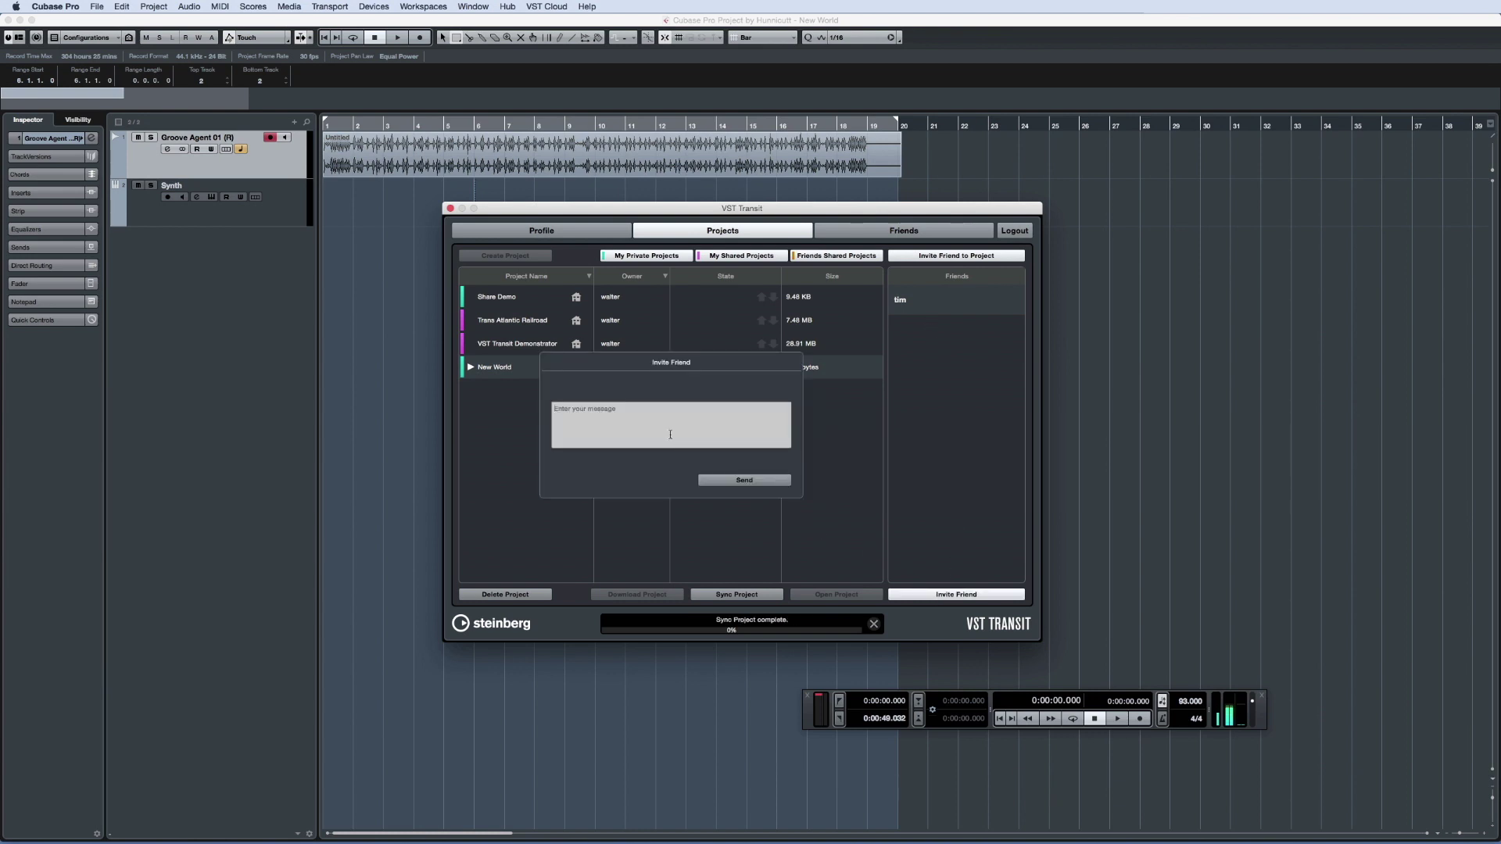
text(Hi Tim, )
text(Would love for you to contribute some bass to this one!)
key(Return)
text(WPH)
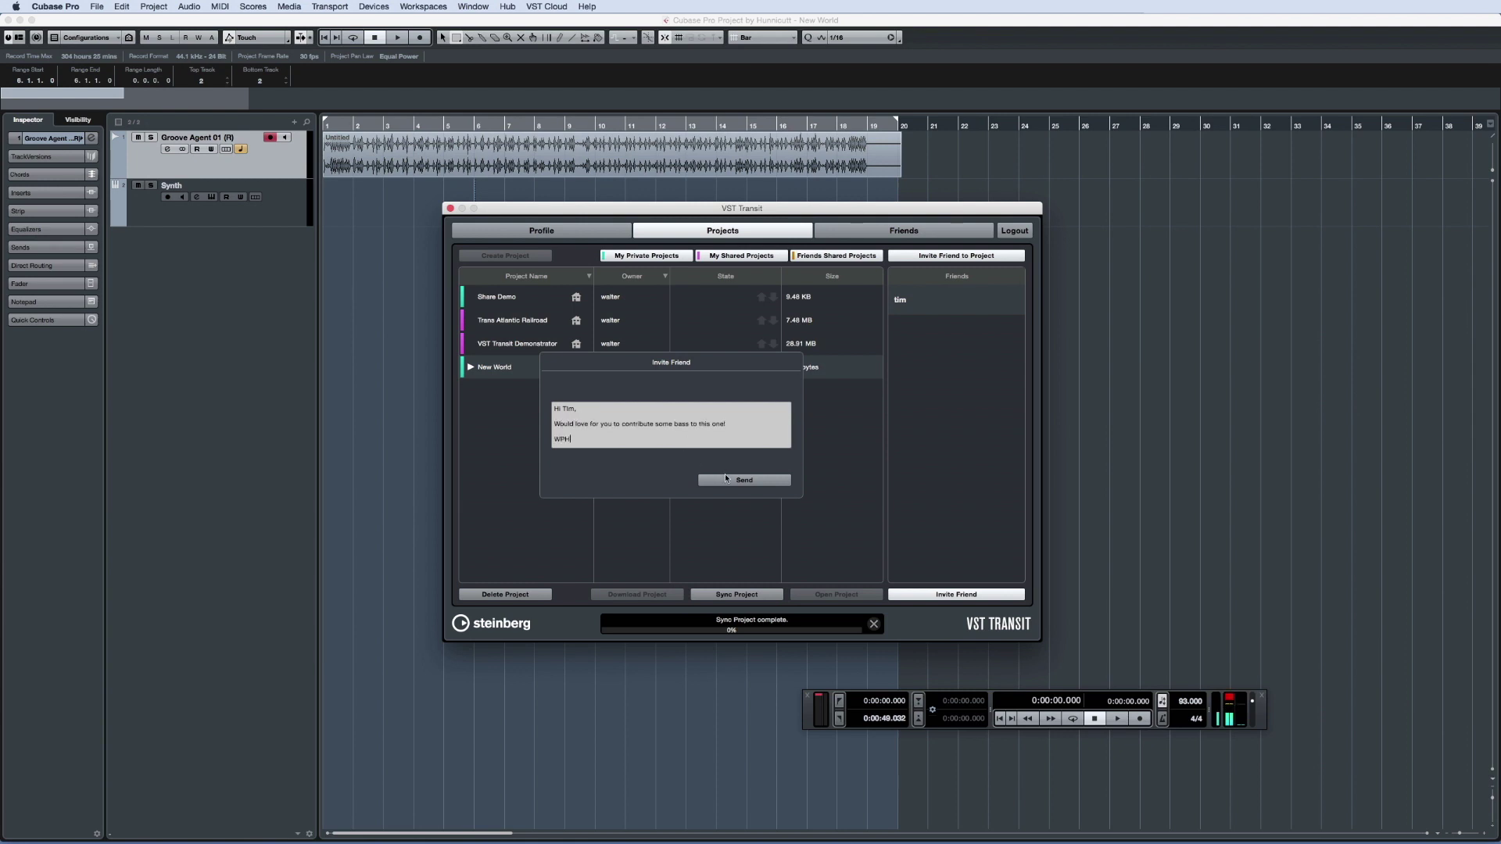
click(727, 481)
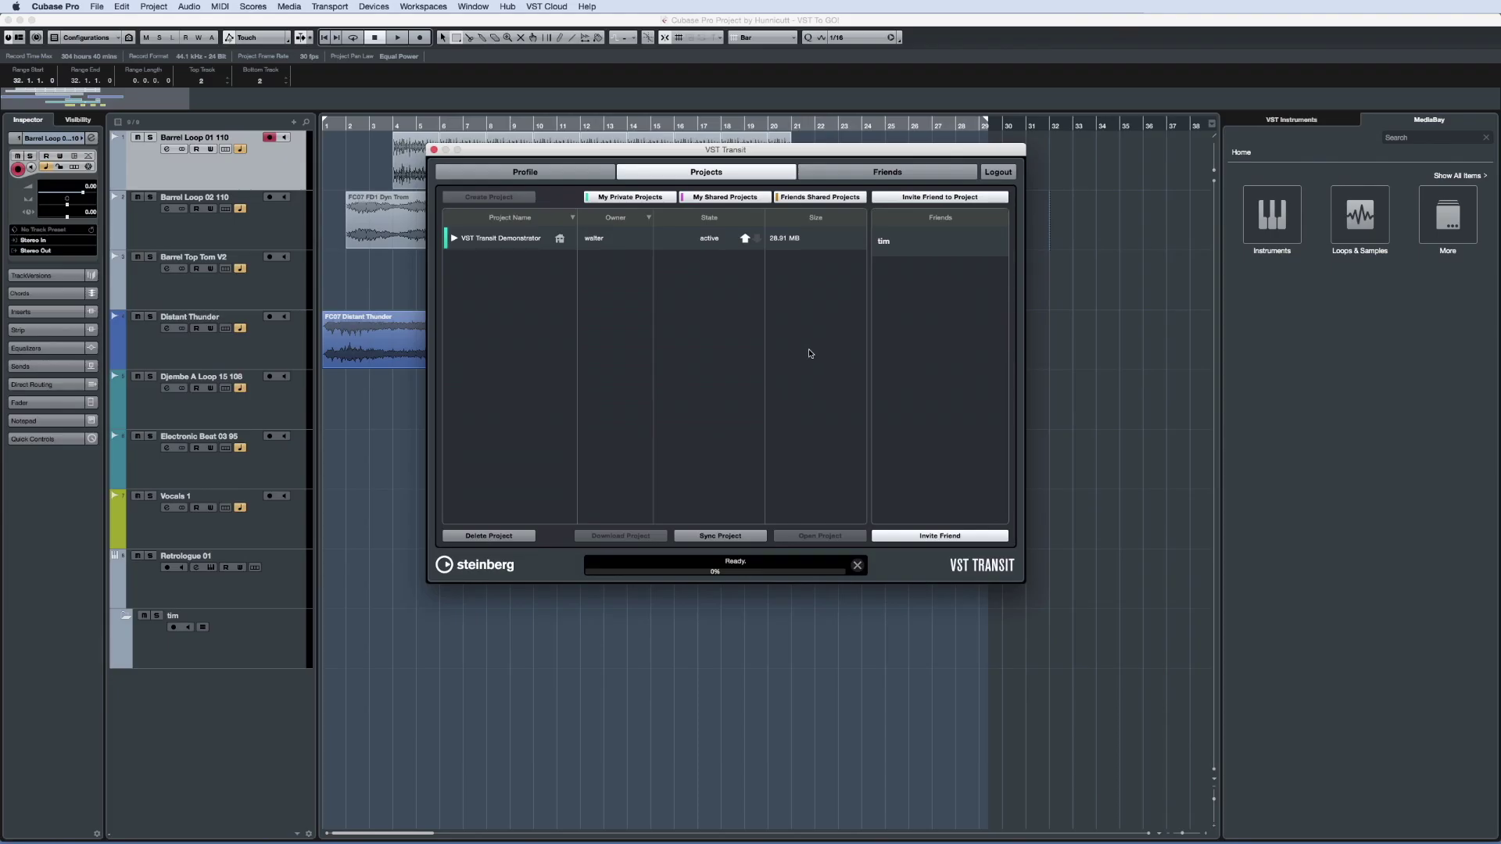
Untick visibility for the Retrologue 01 track in VST Transit Demonstrator, then sync the project to the cloud
click(454, 239)
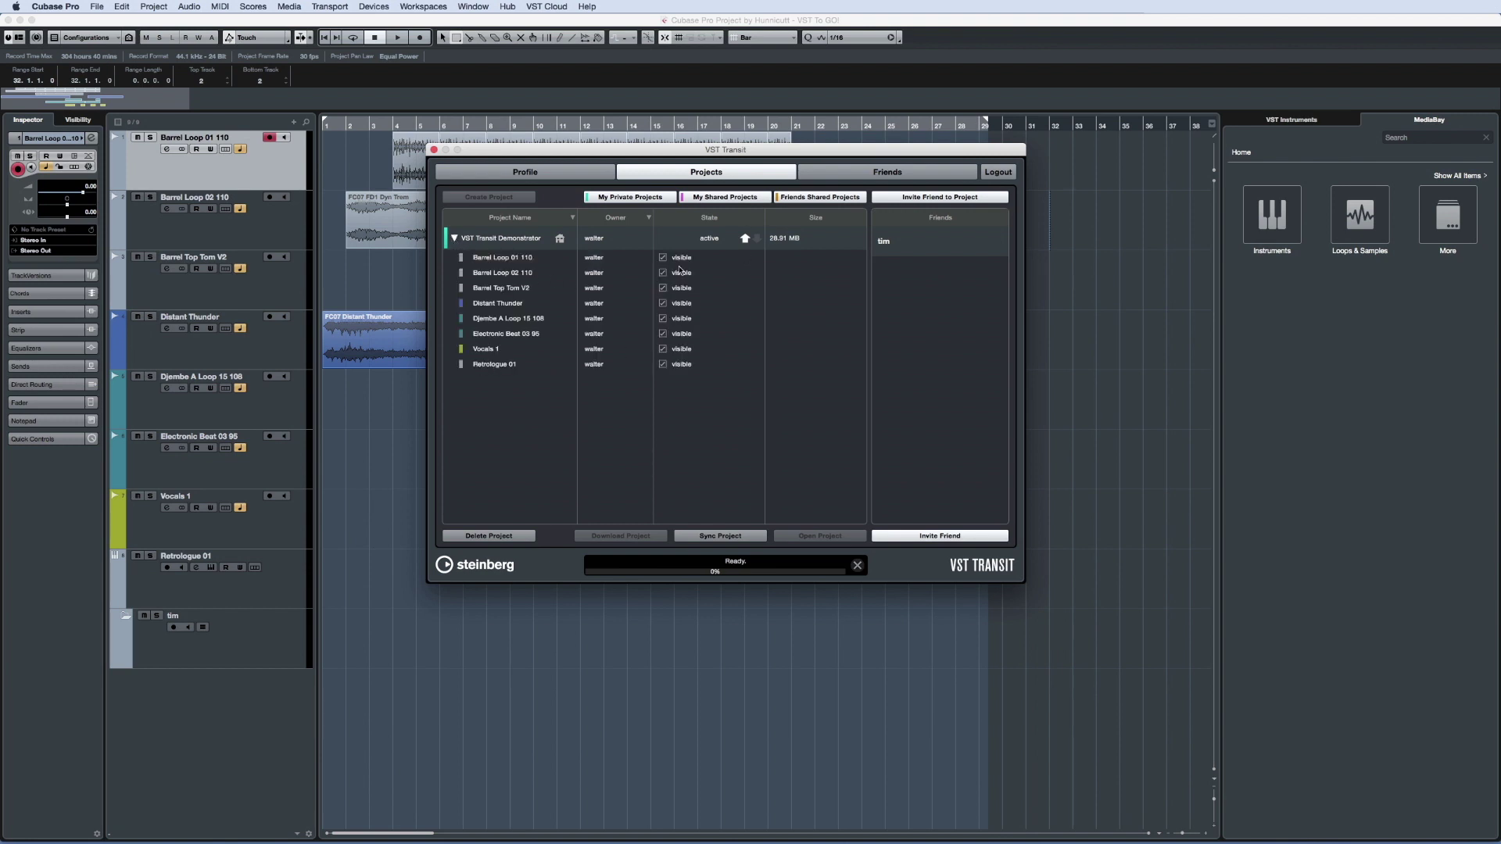
click(664, 364)
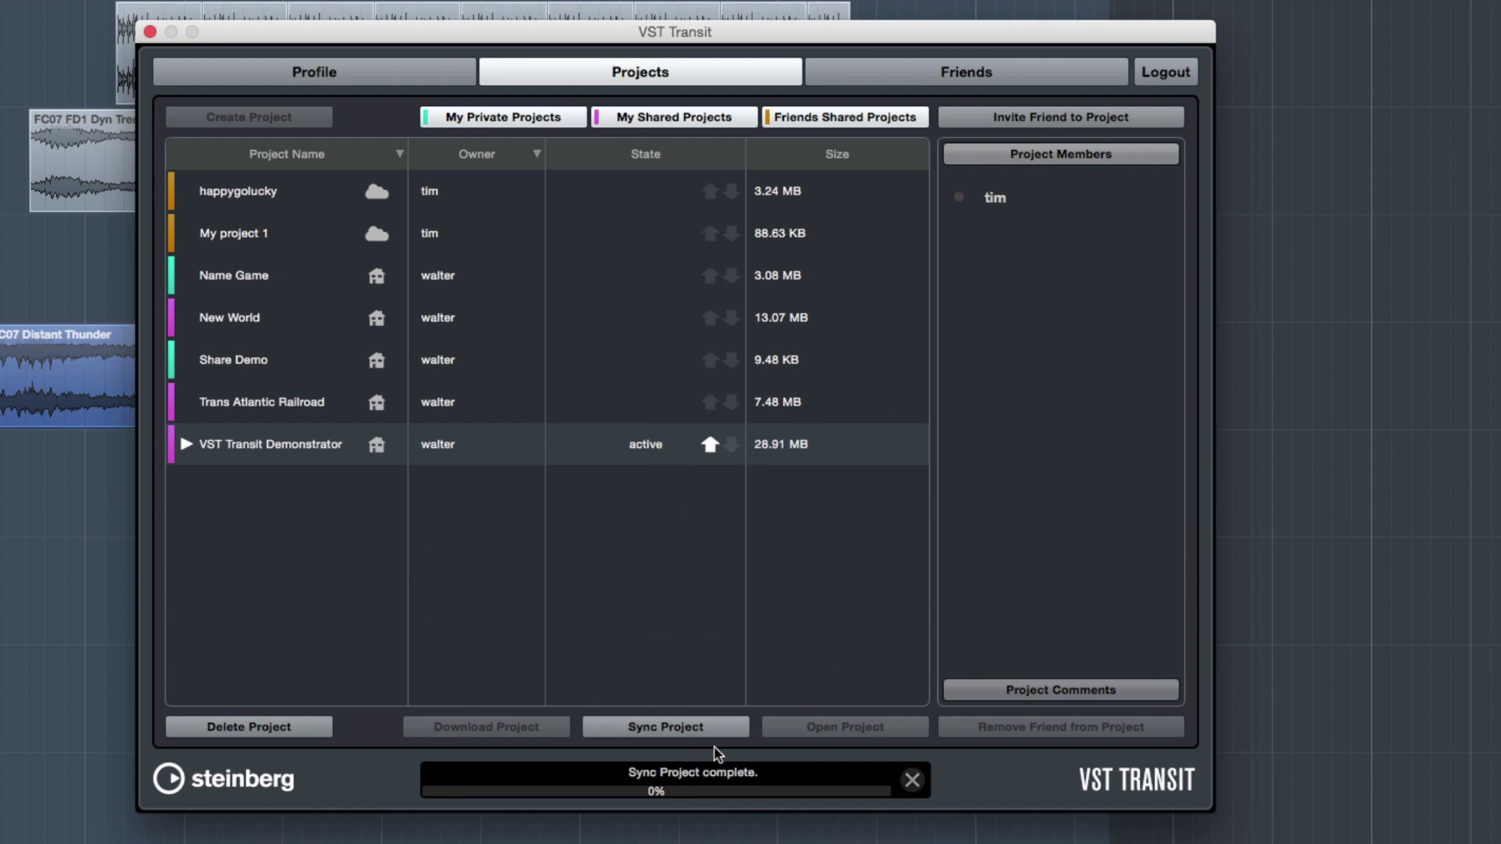
click(735, 727)
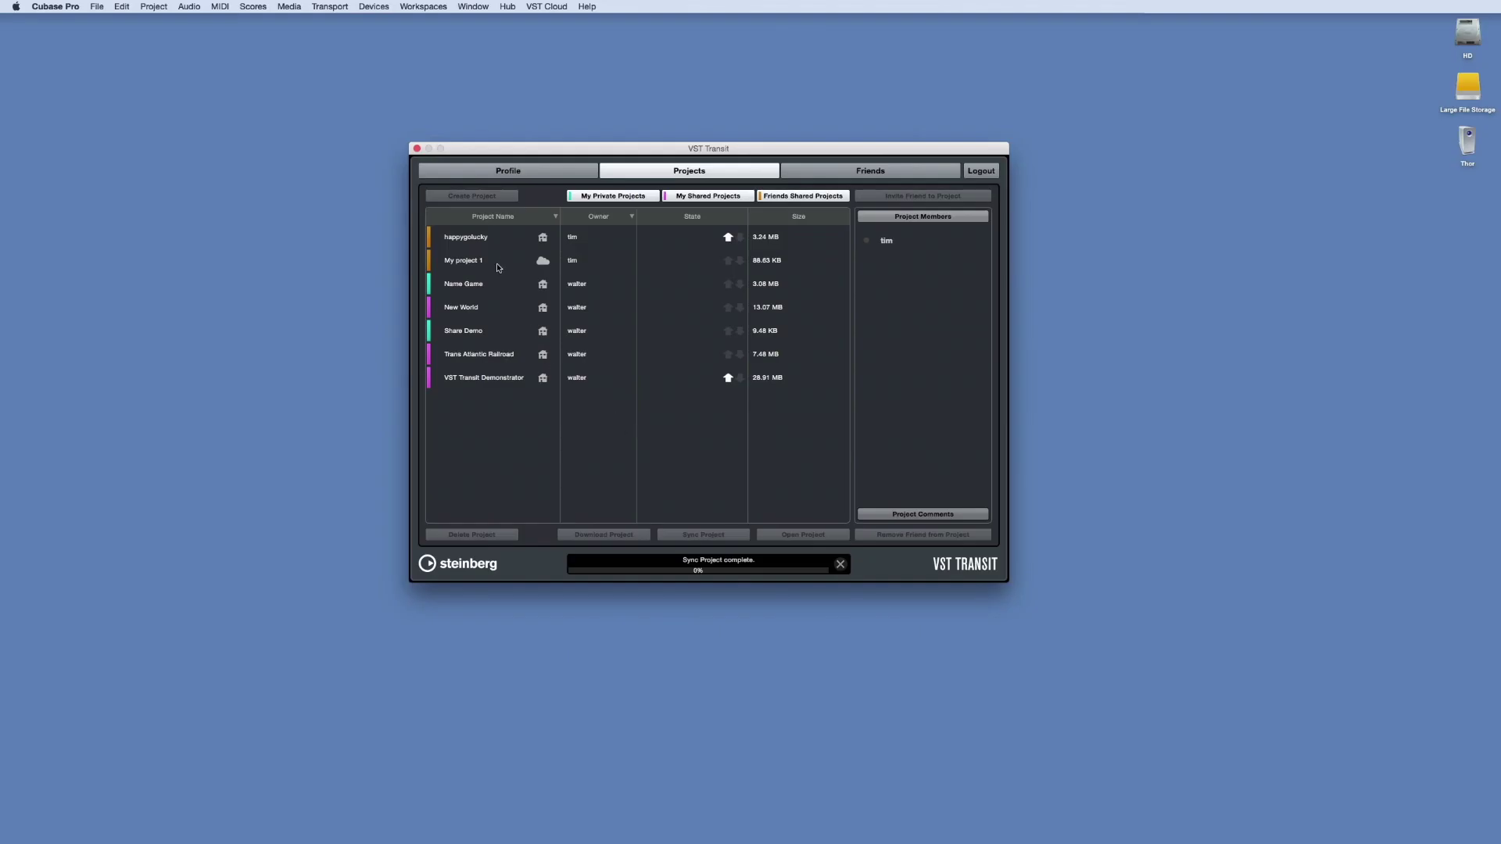
Make My project 1 active and review its track list
click(504, 264)
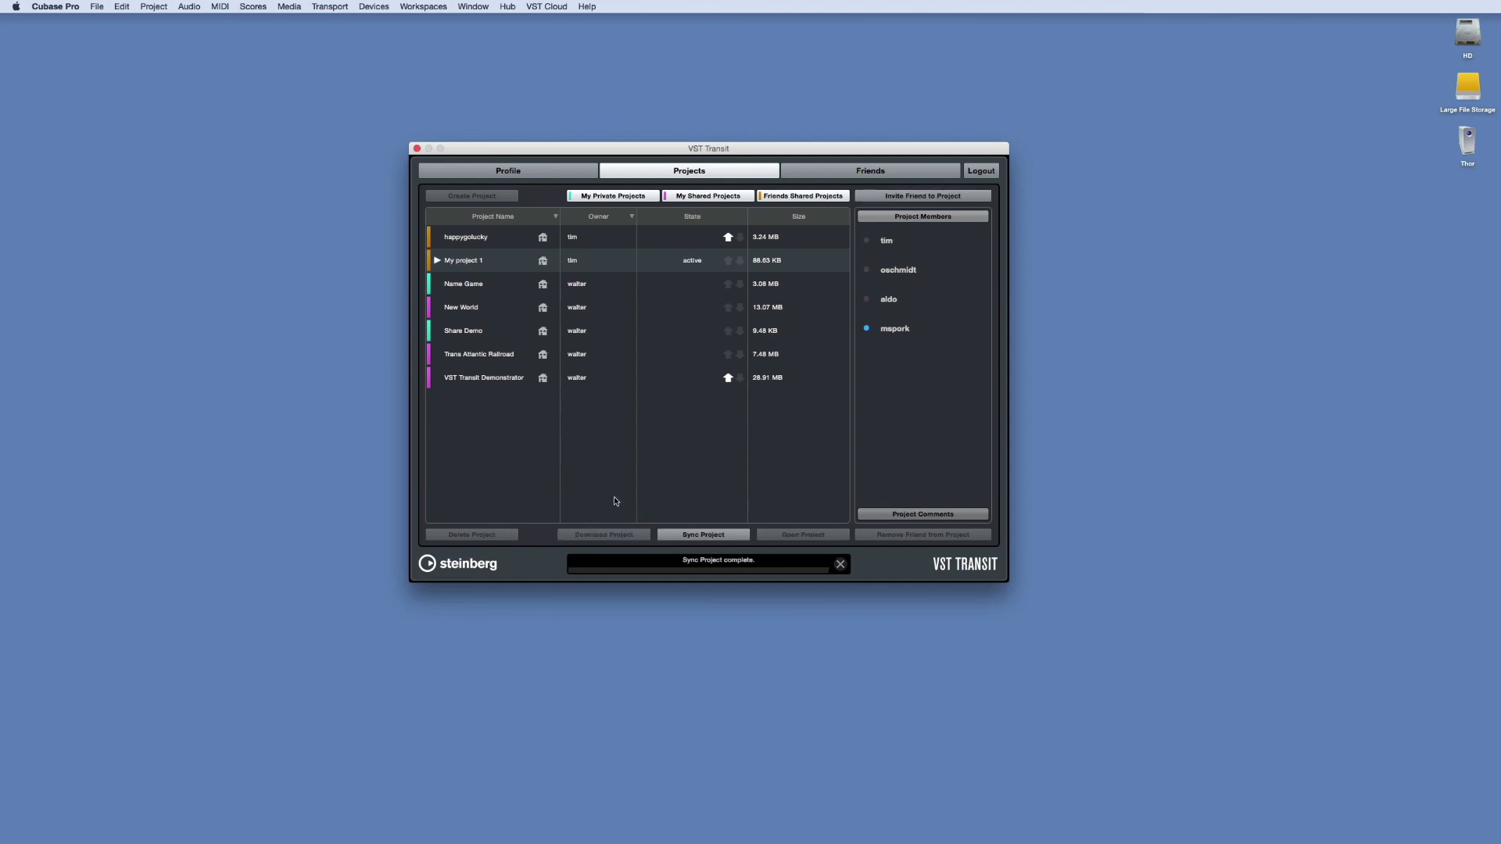
click(437, 260)
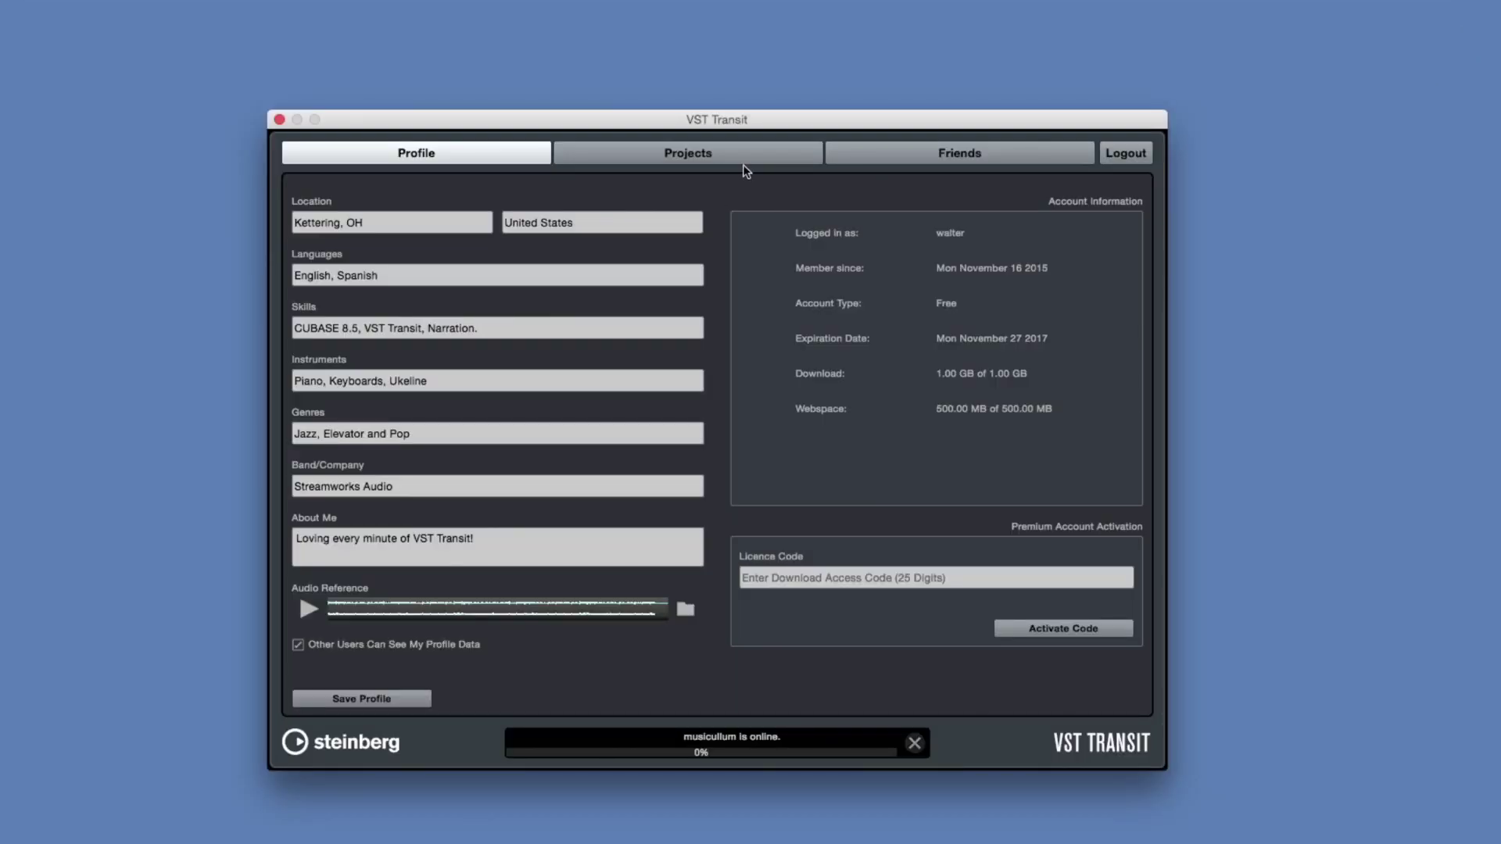
click(747, 159)
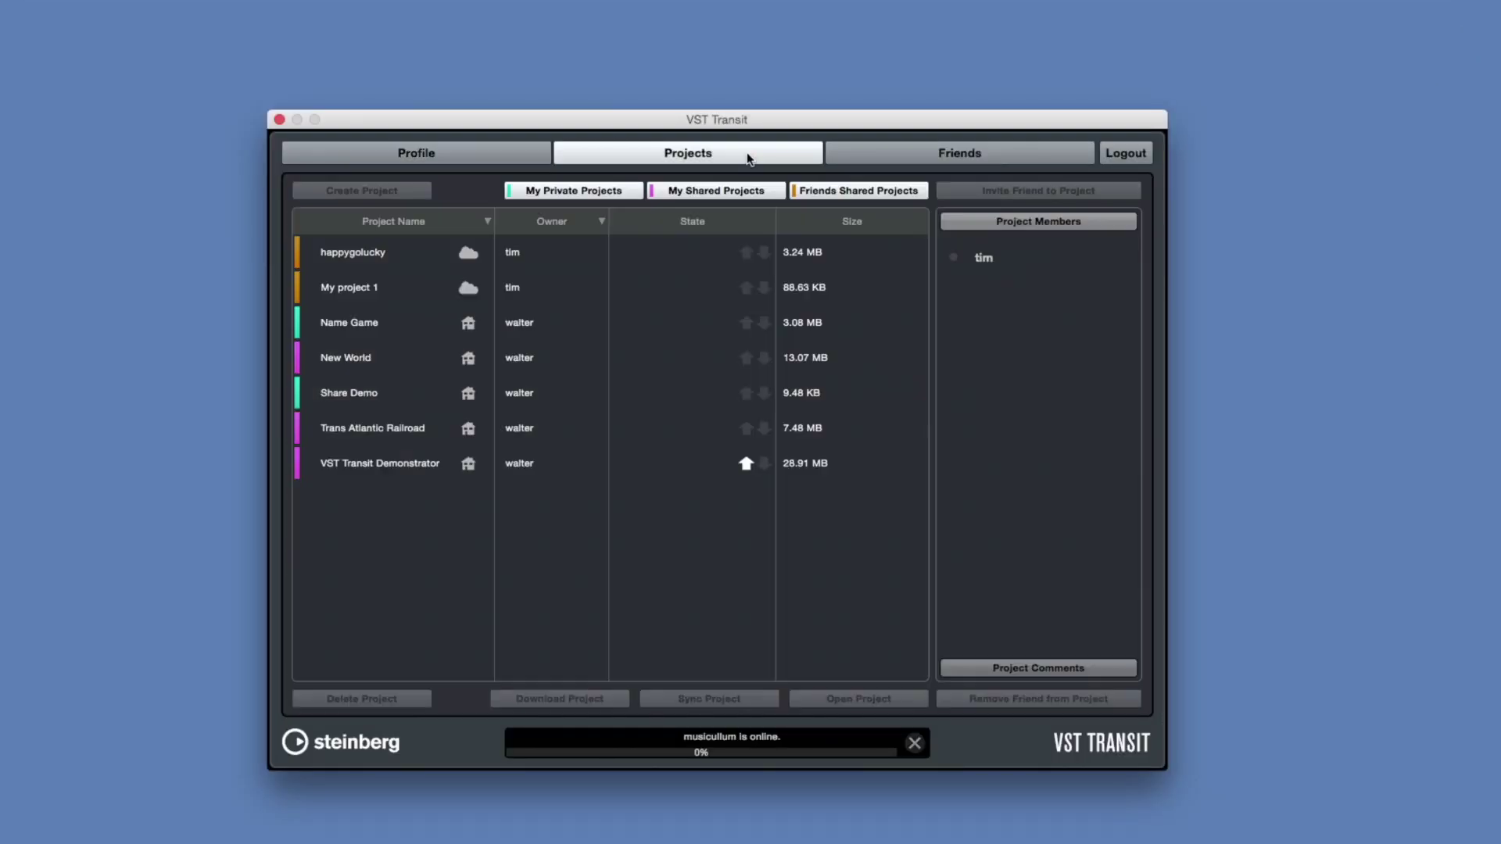
Download and open the friend's happygolucky project, then list its tracks
click(404, 252)
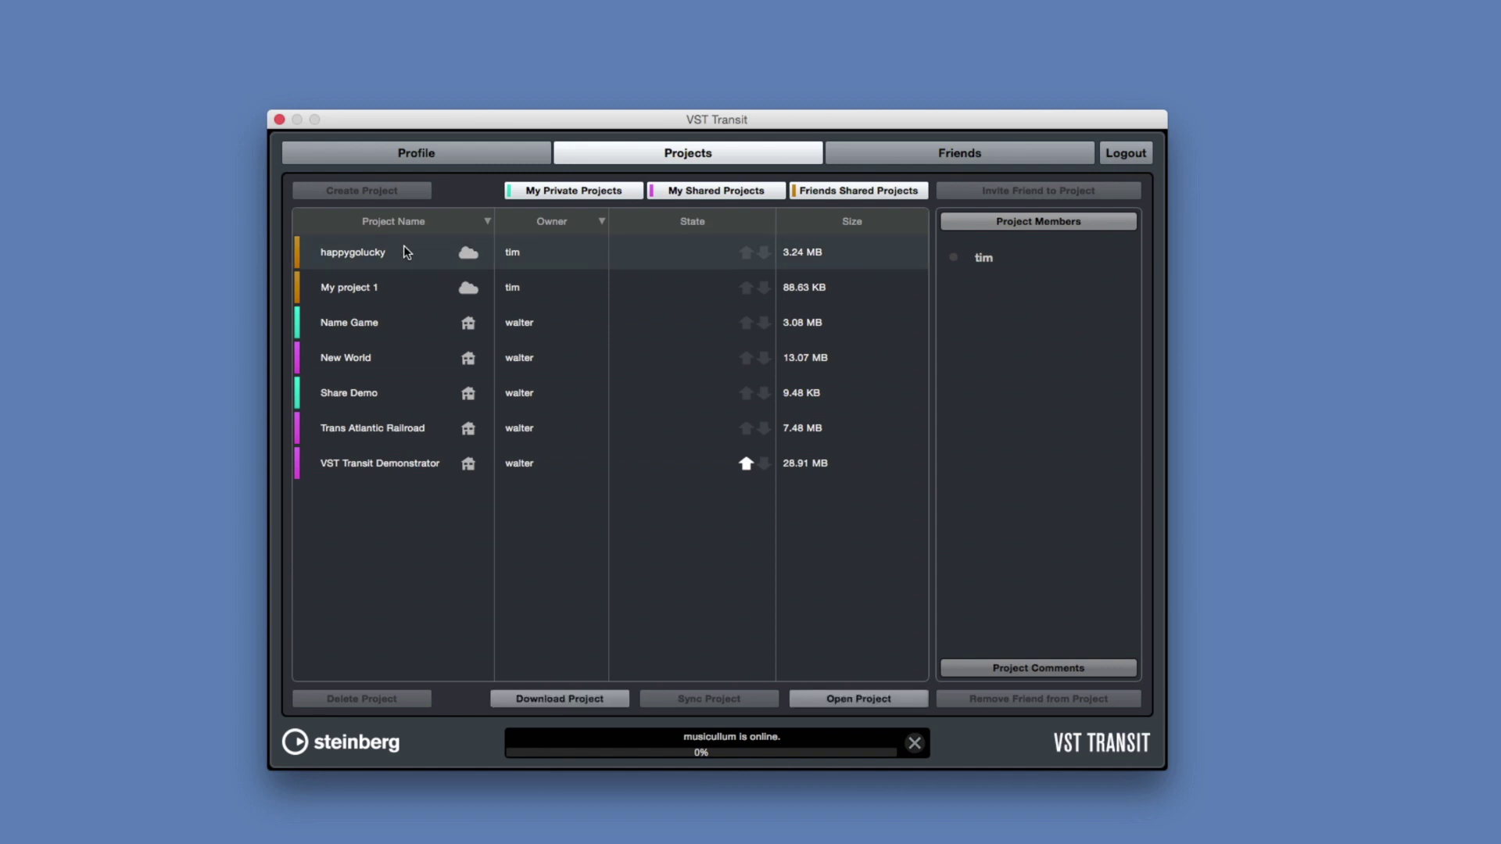
click(828, 698)
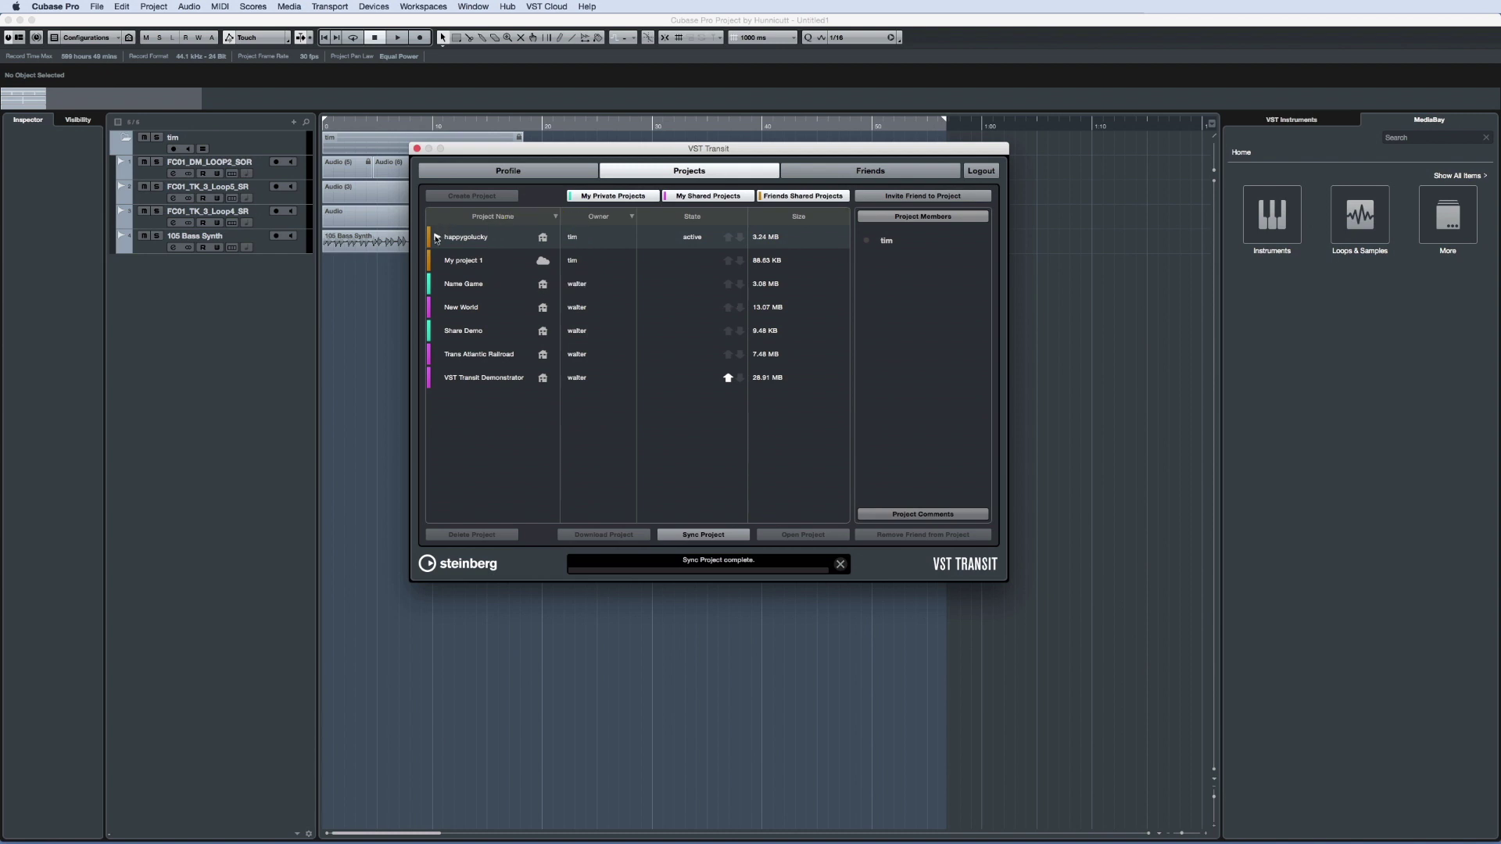
click(437, 237)
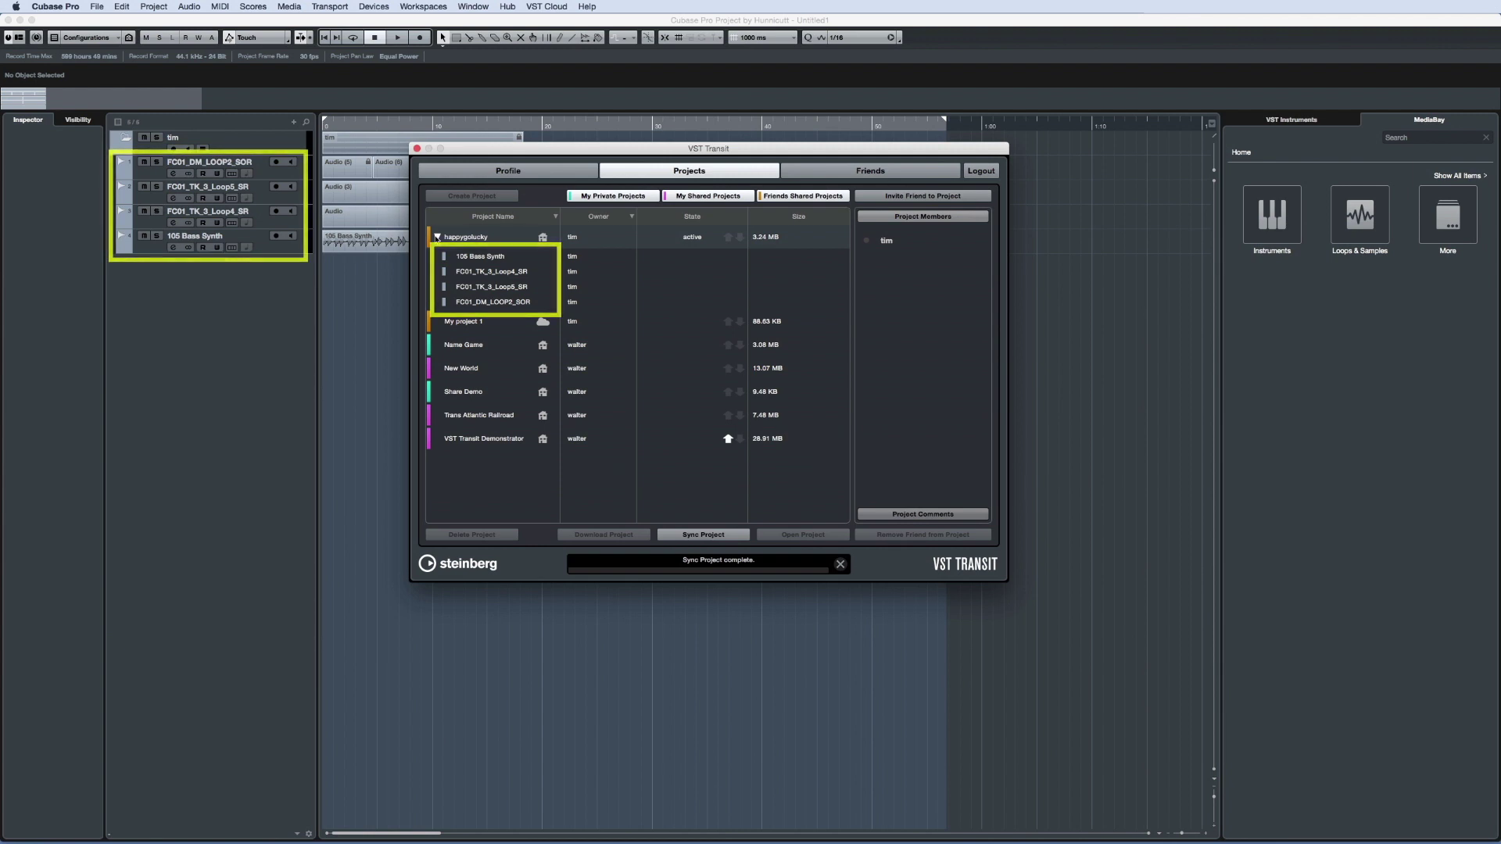
Close VST Transit and Save As 'Happygolucky', tagging the file with the collaborator's name
click(417, 147)
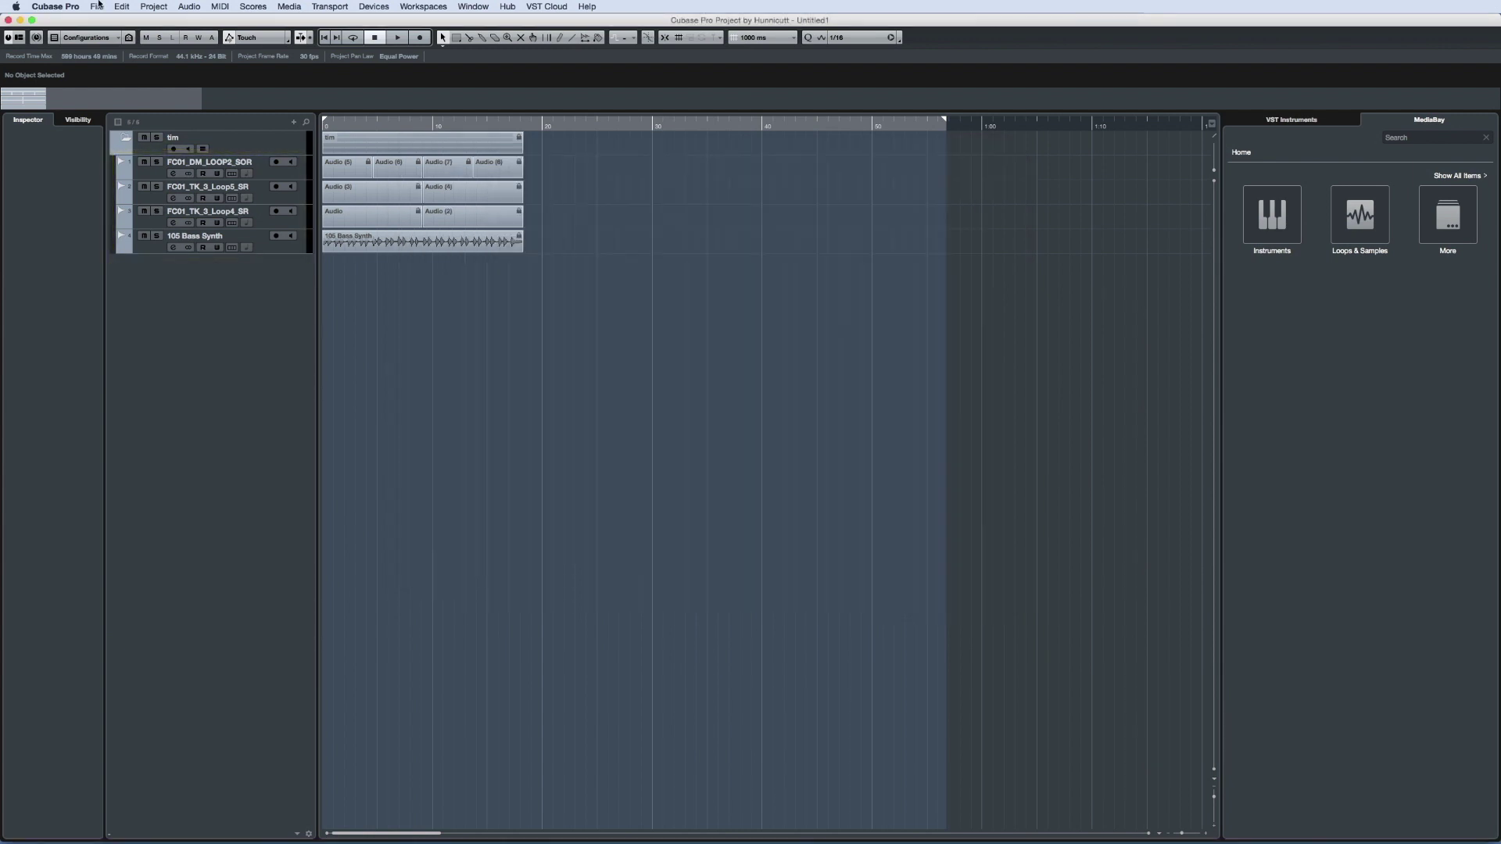
click(97, 6)
click(128, 95)
text(Happ)
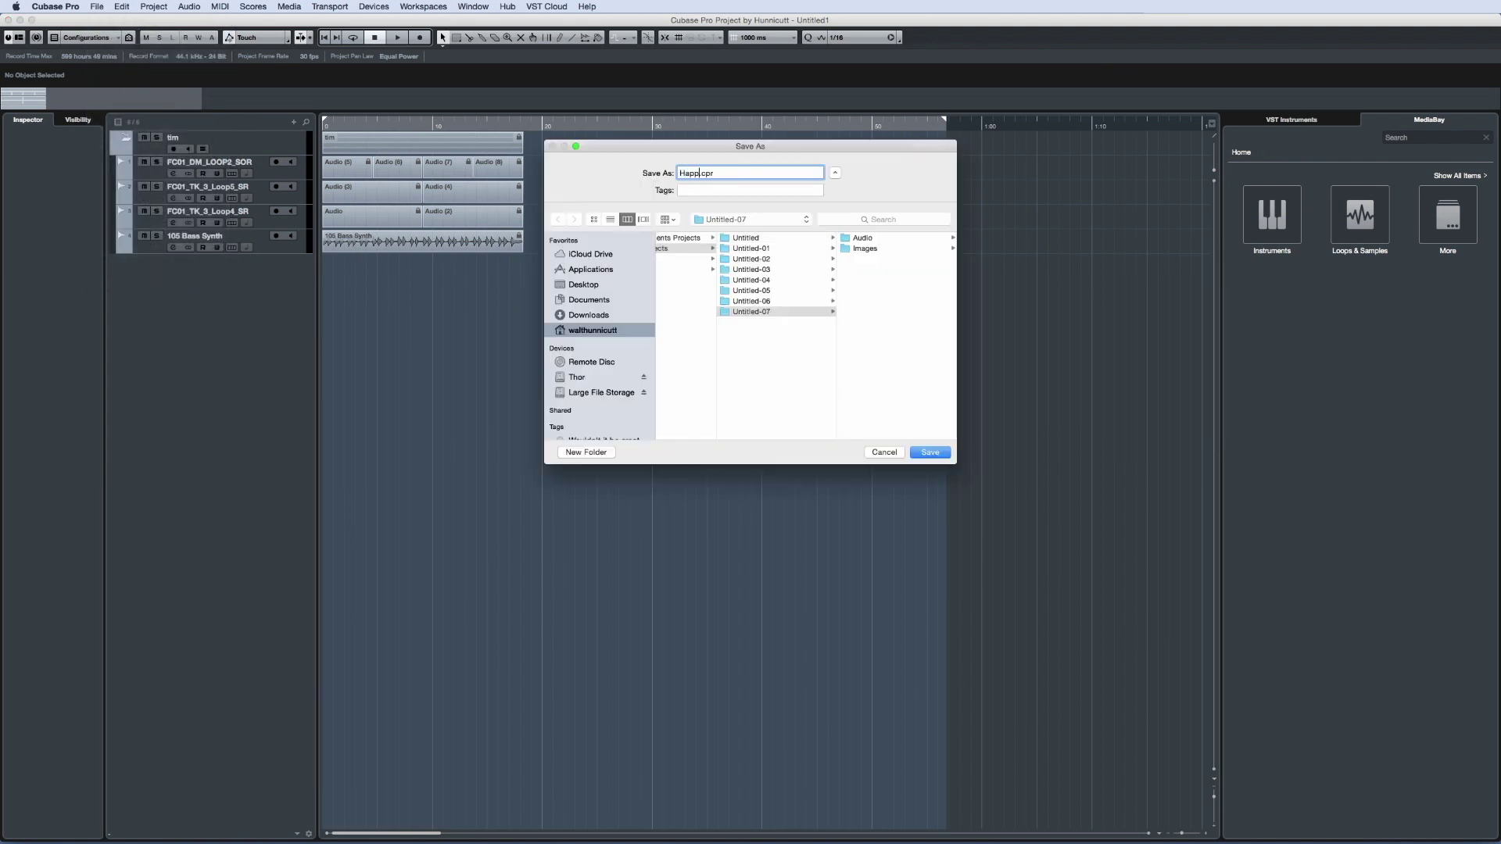
text(ygolucky)
click(727, 190)
text(T)
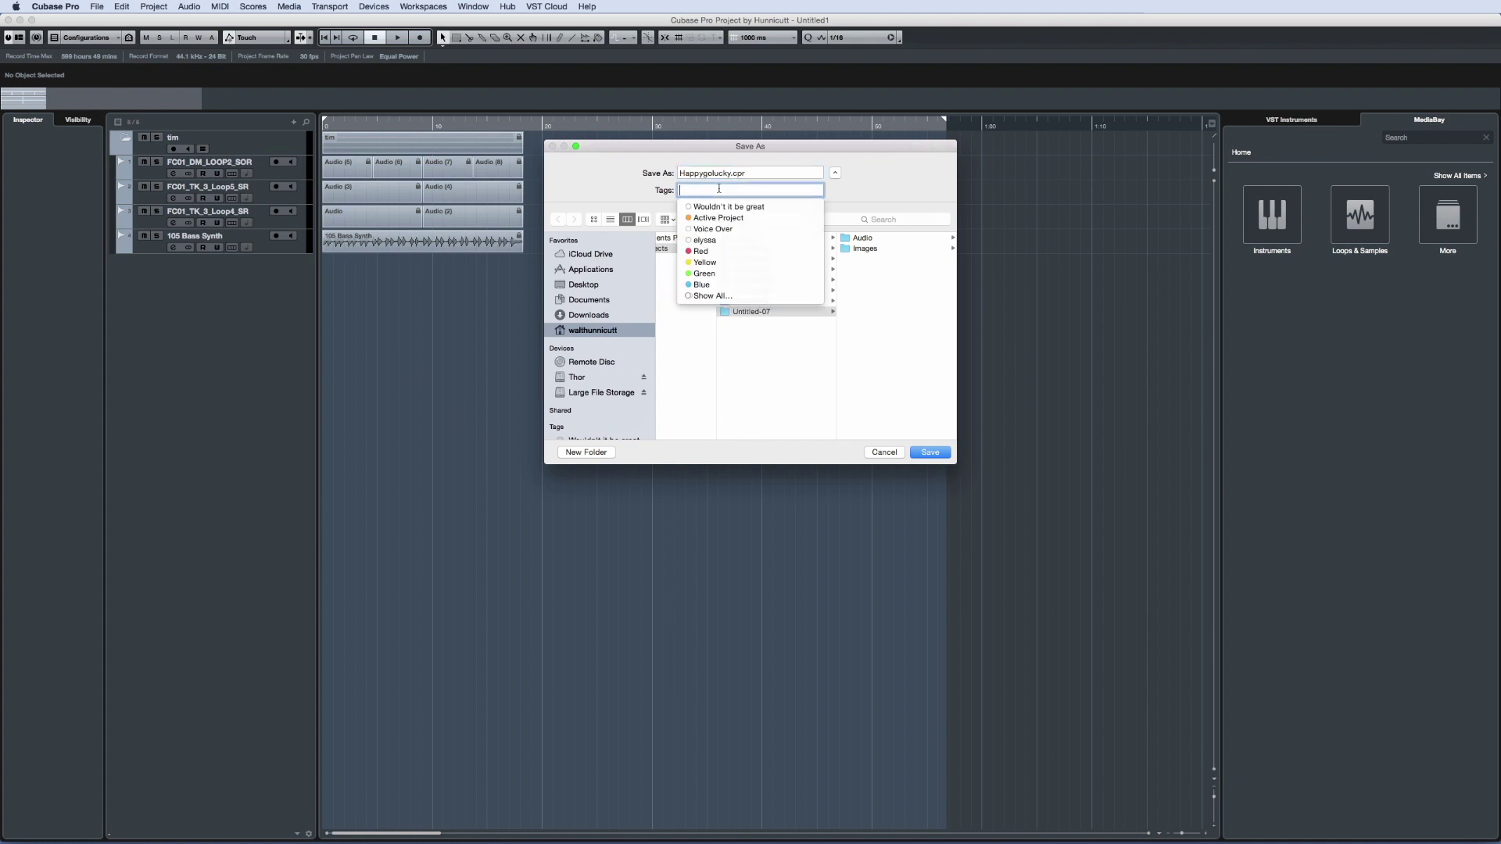
text(im)
key(Return)
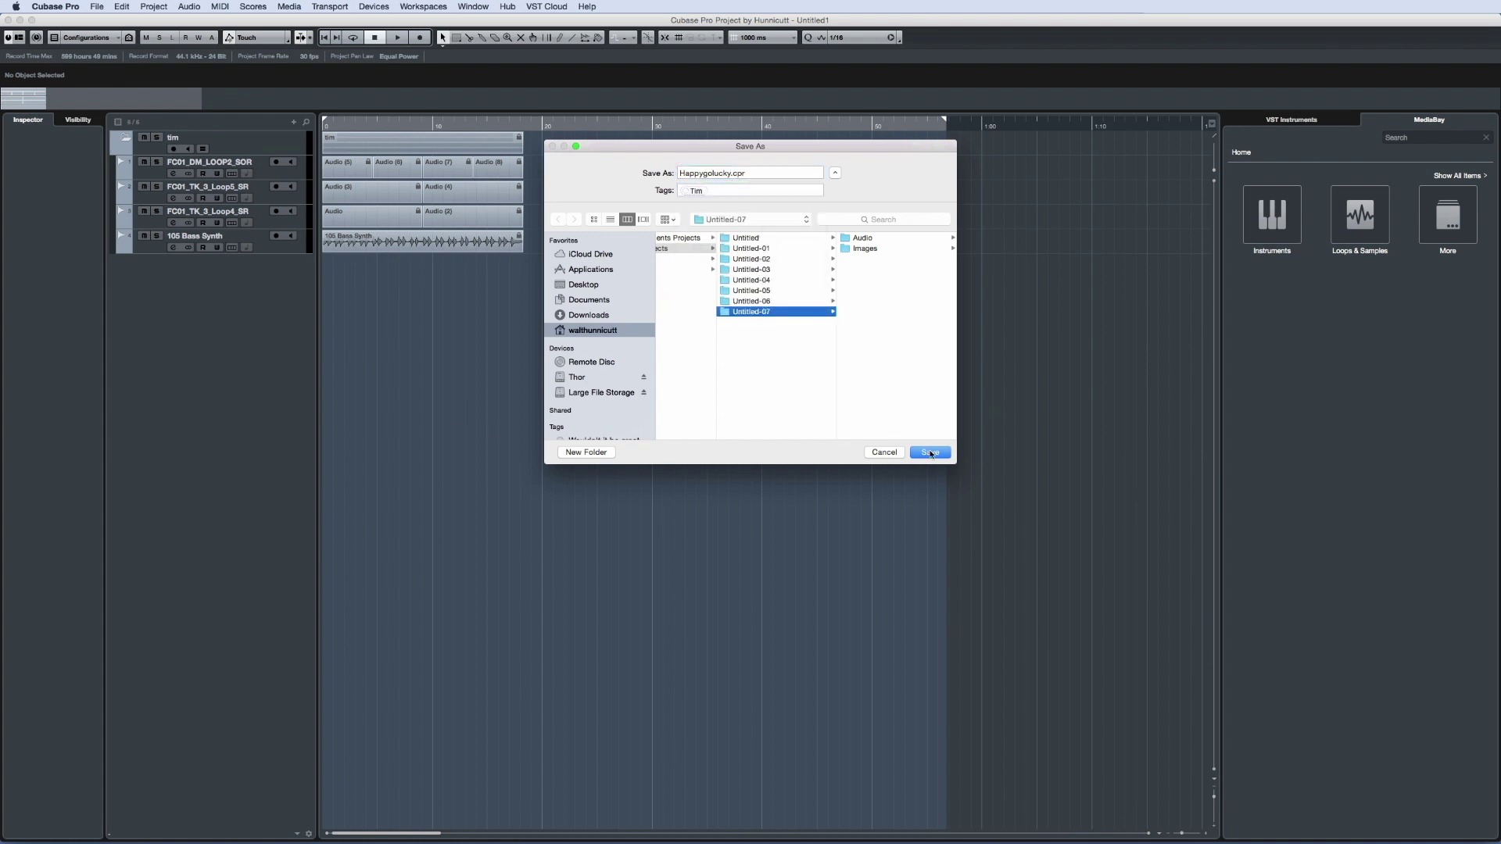